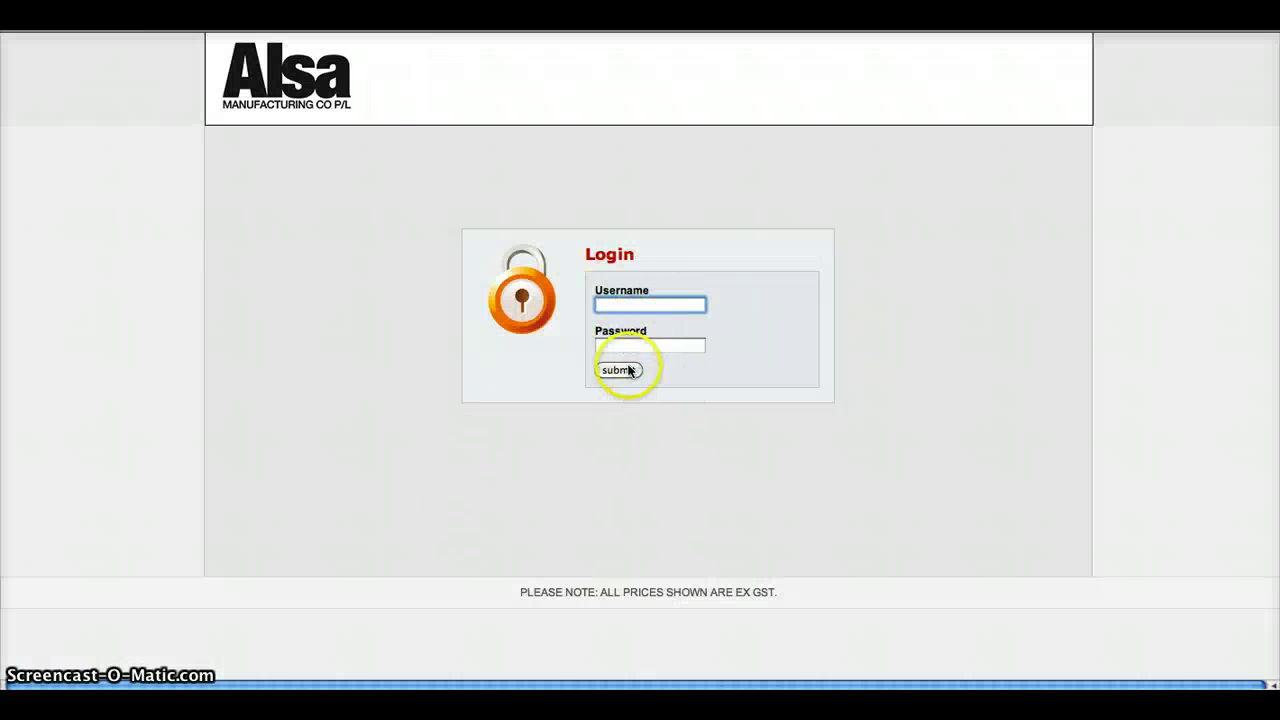
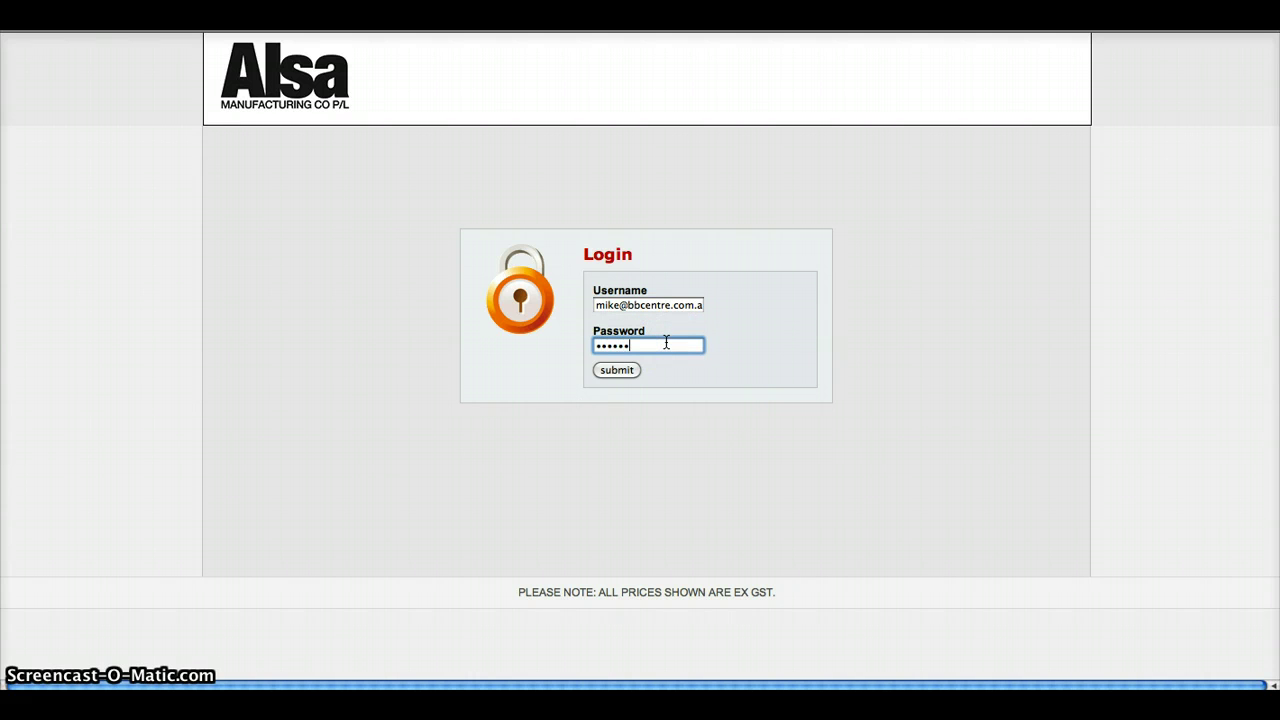
Step: Log in with the account's username, correcting a typo, and its password
click(600, 370)
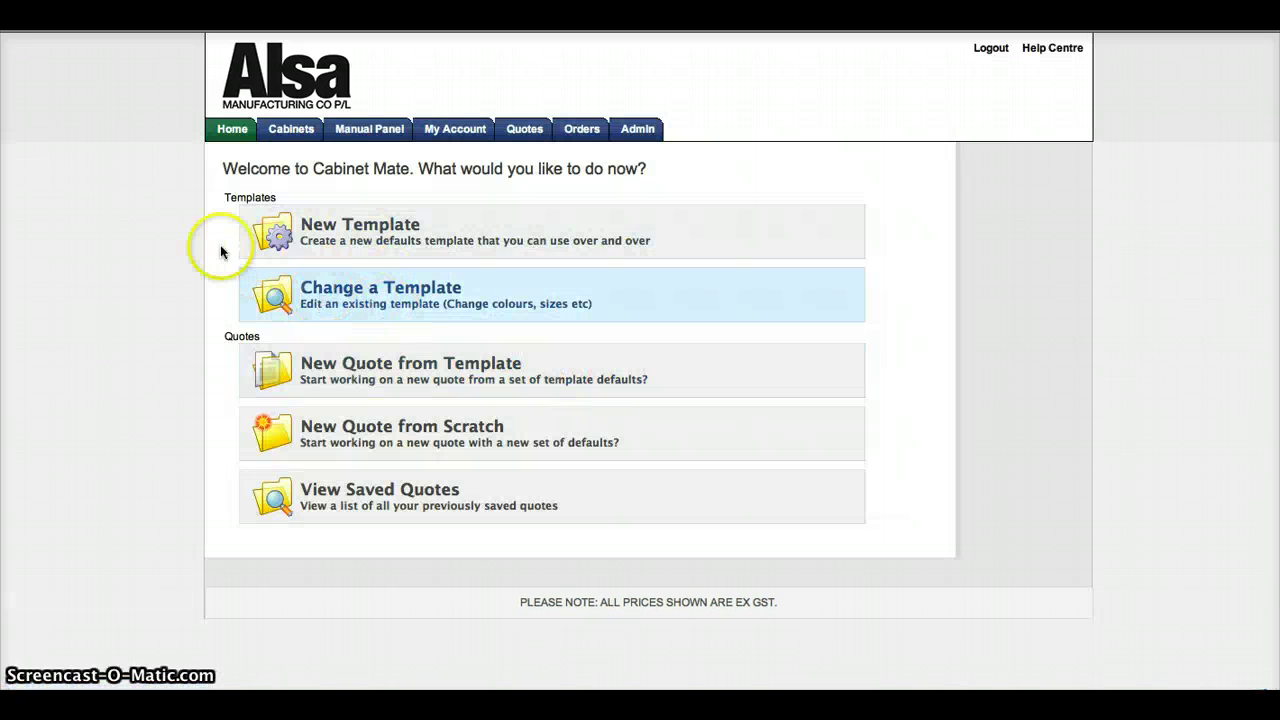
Step: Create a new defaults template named 'Everday cabinets' with description 'std setup'
click(372, 240)
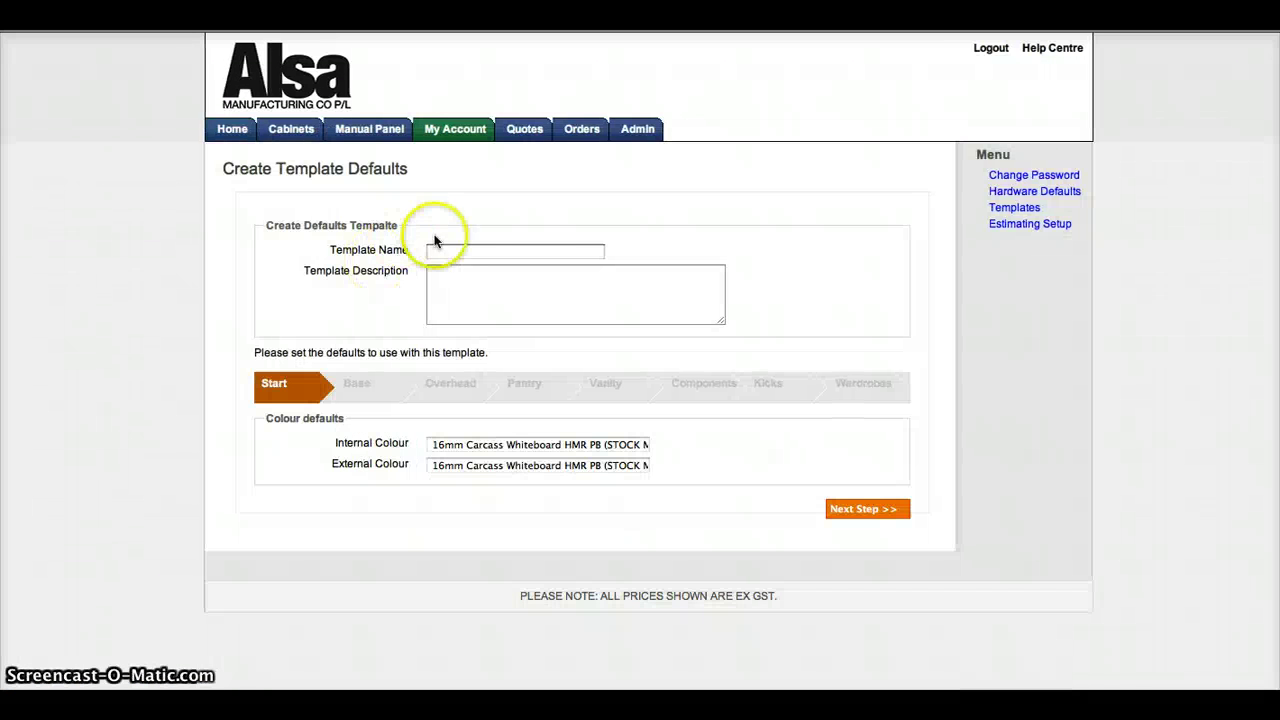
click(443, 250)
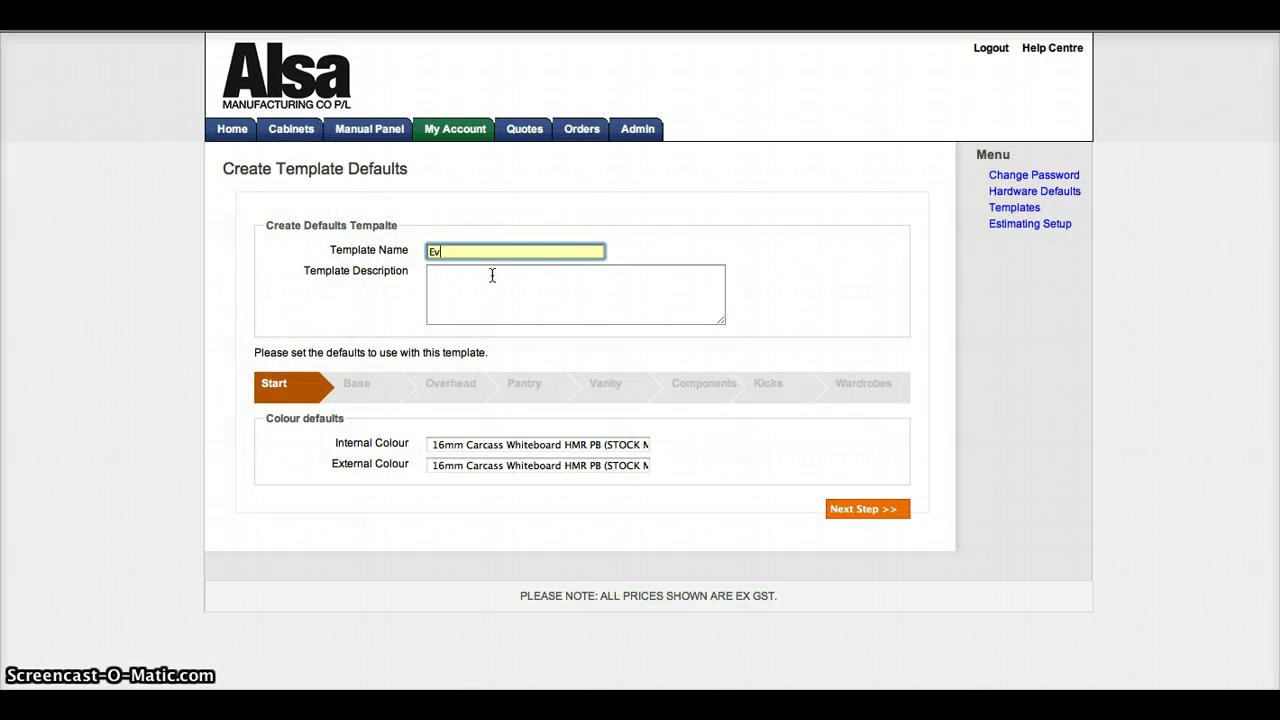
text(Everday cabinets)
click(502, 280)
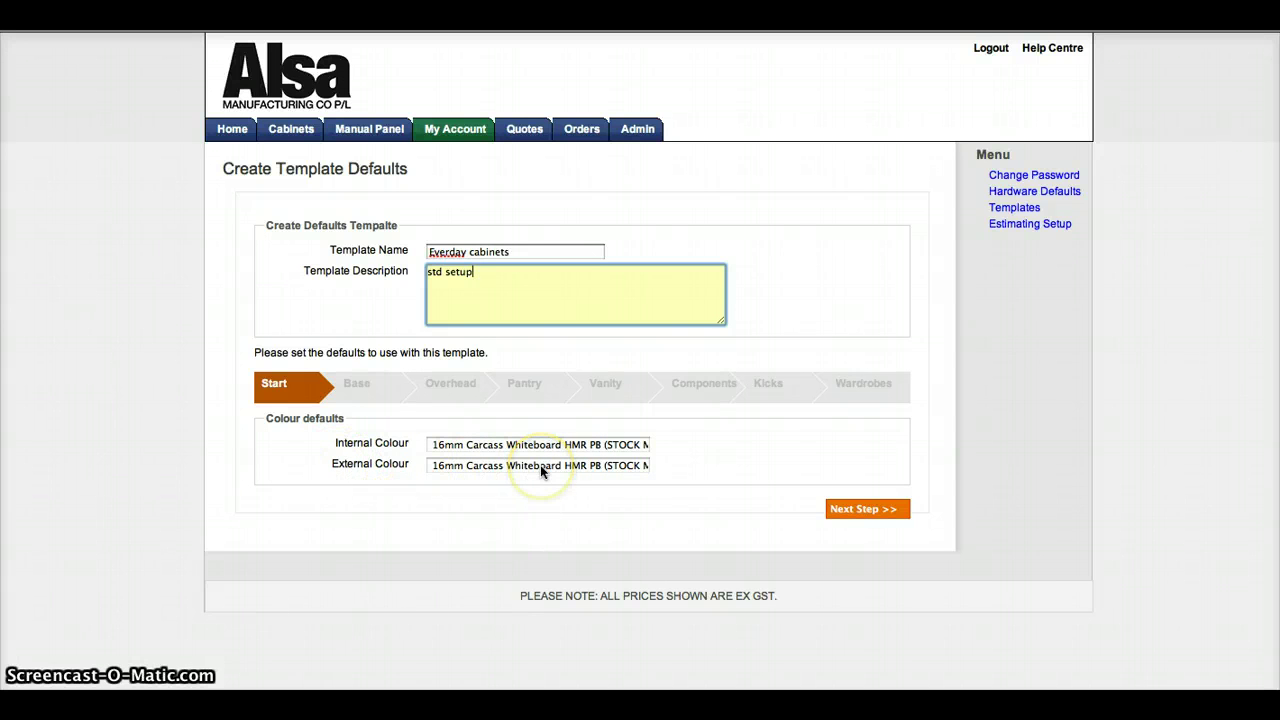
click(541, 468)
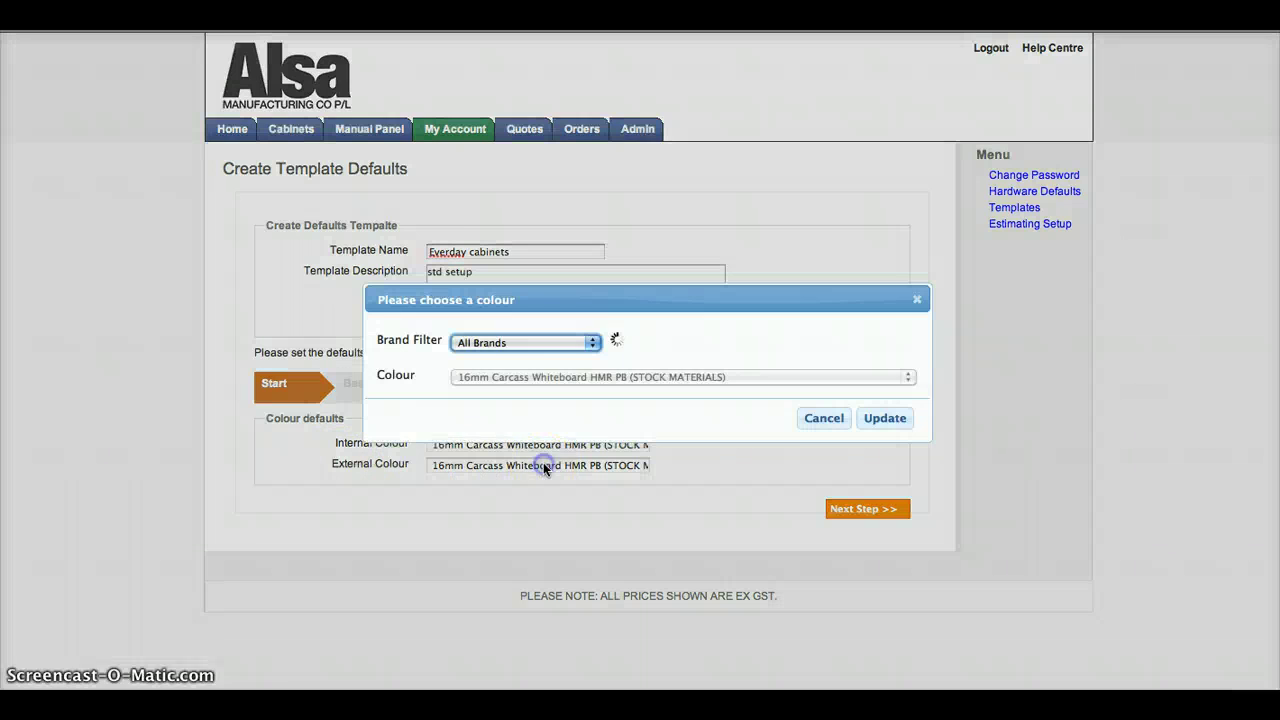
Step: Set the template's external colour to 16mm Parchment HMR PB from LAMINEX COMMODITY
click(586, 342)
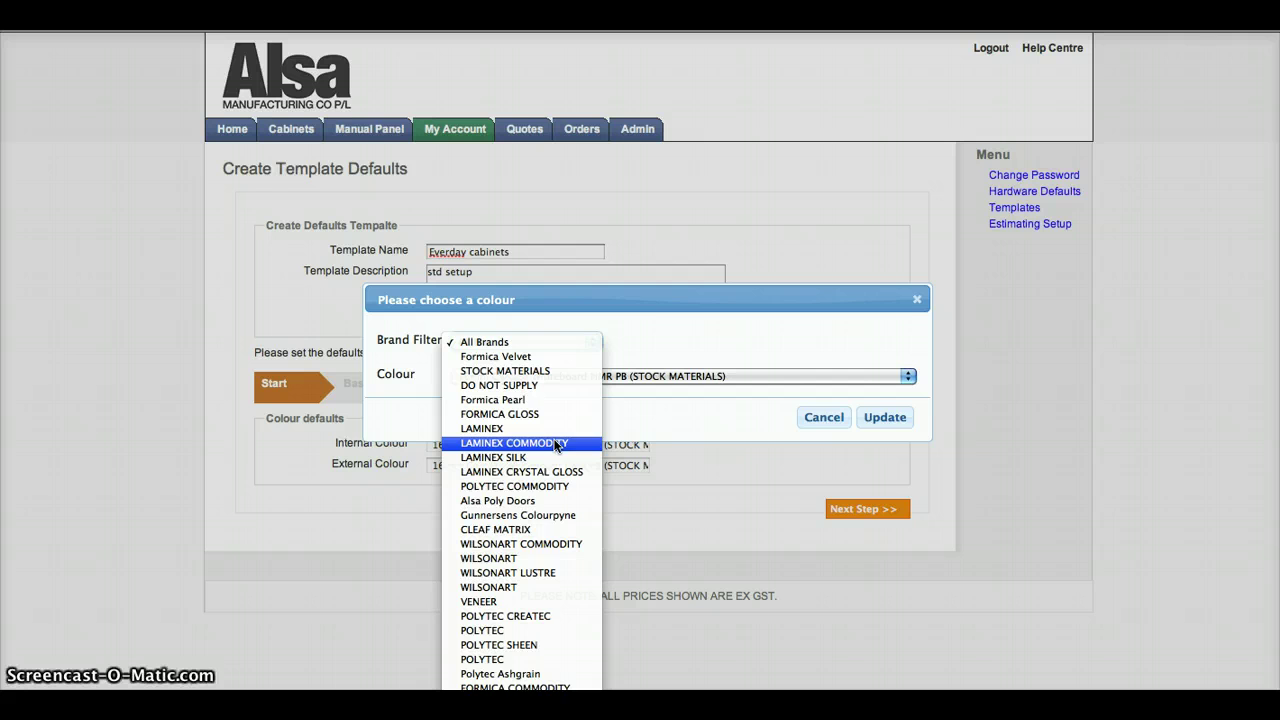
click(556, 444)
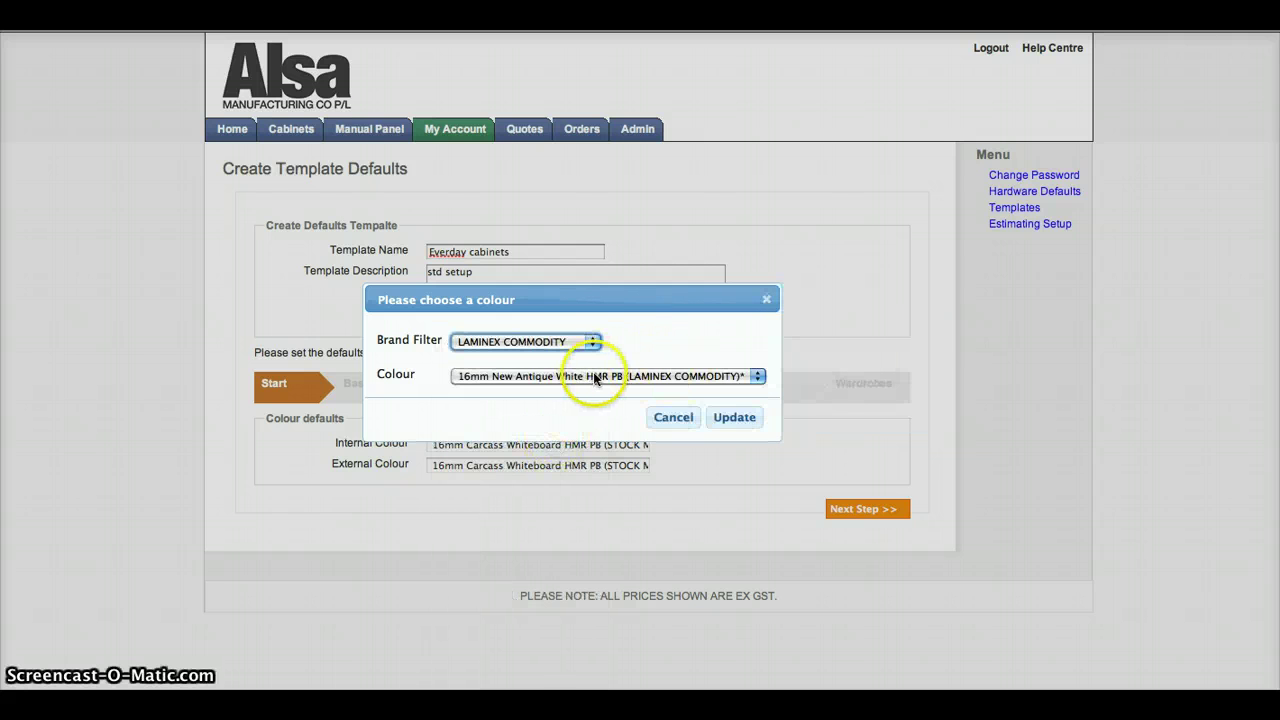
click(562, 377)
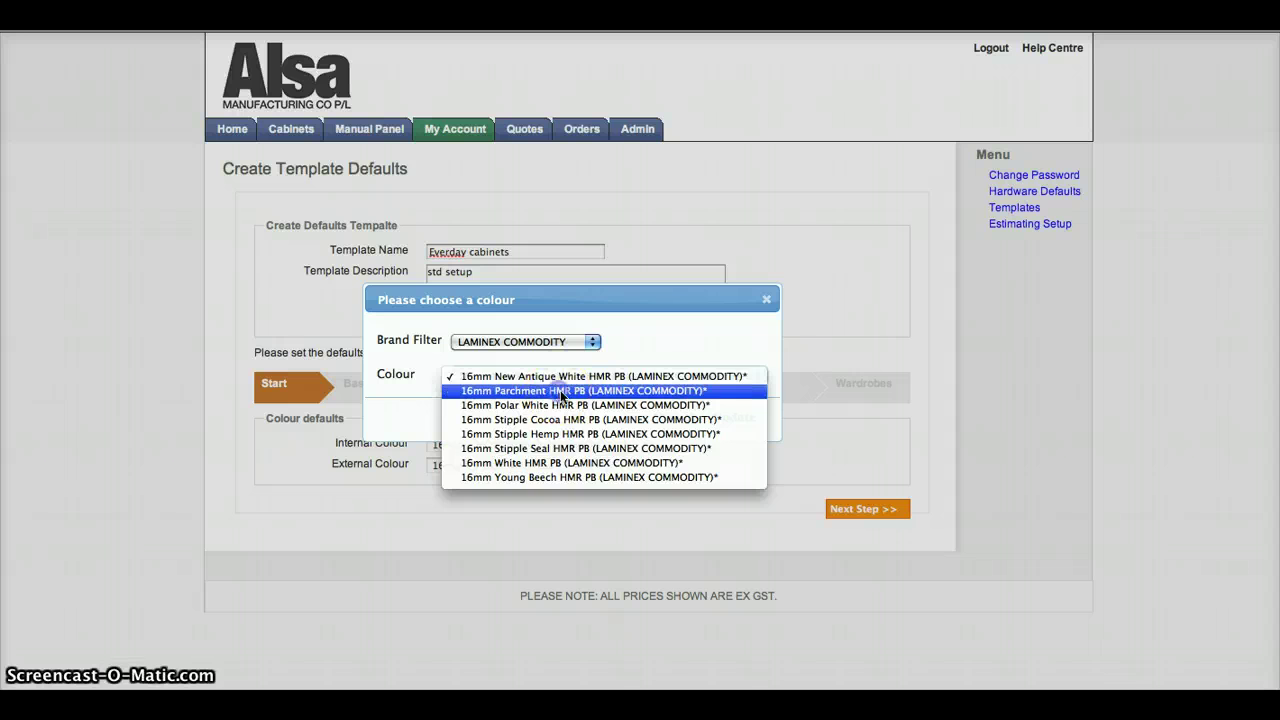
click(560, 390)
click(750, 421)
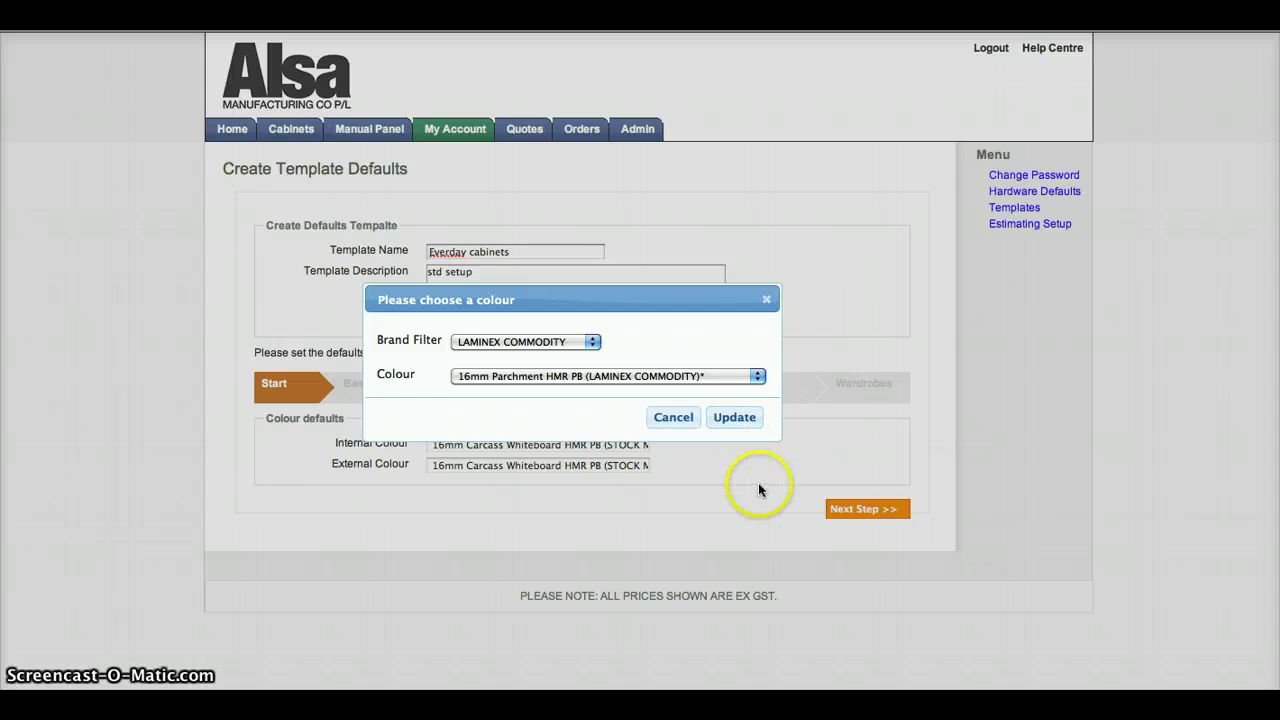
click(736, 417)
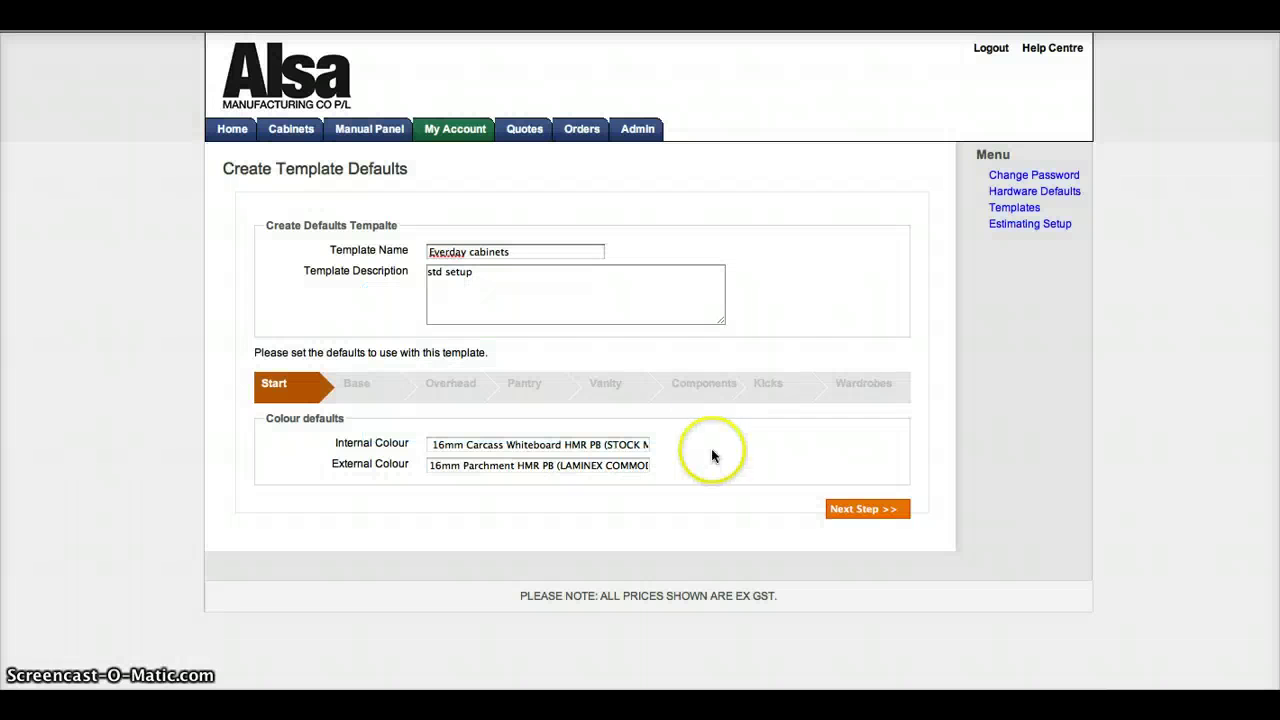
click(845, 511)
Step: Set the Base defaults' shelf depth setback to 10 and move to Overhead defaults
scroll(726, 423, down, 1)
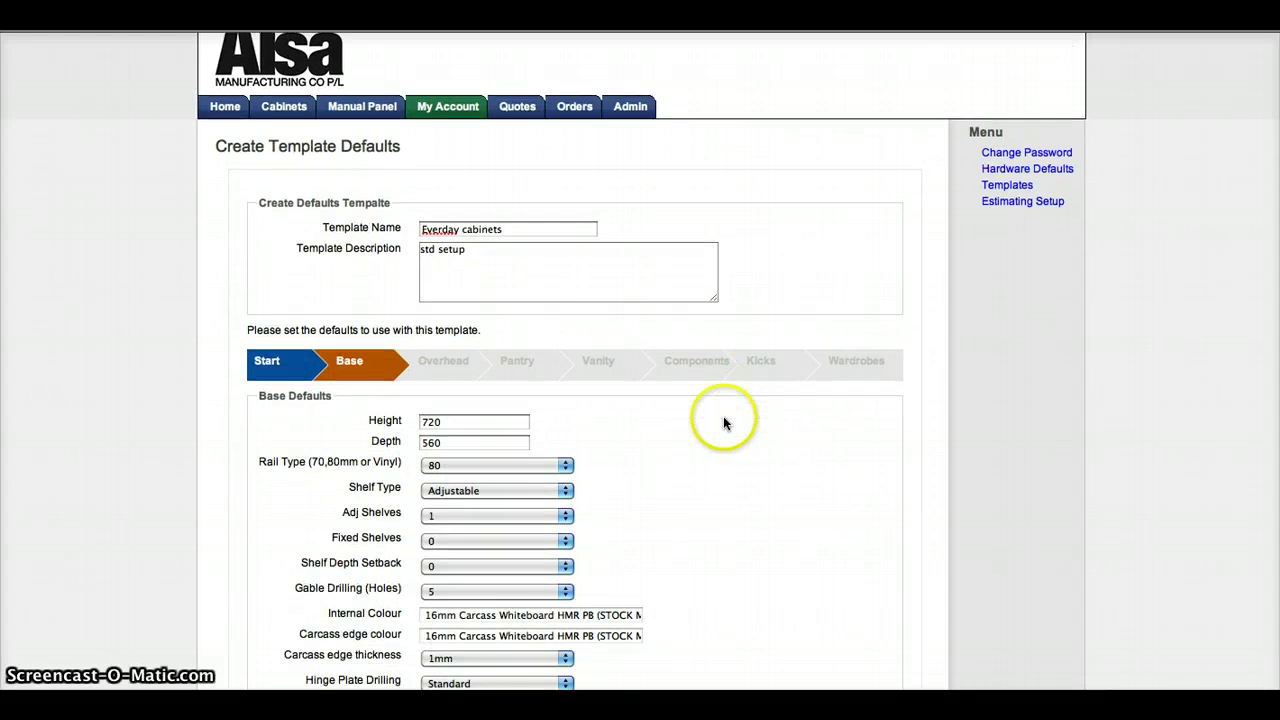
scroll(725, 422, down, 3)
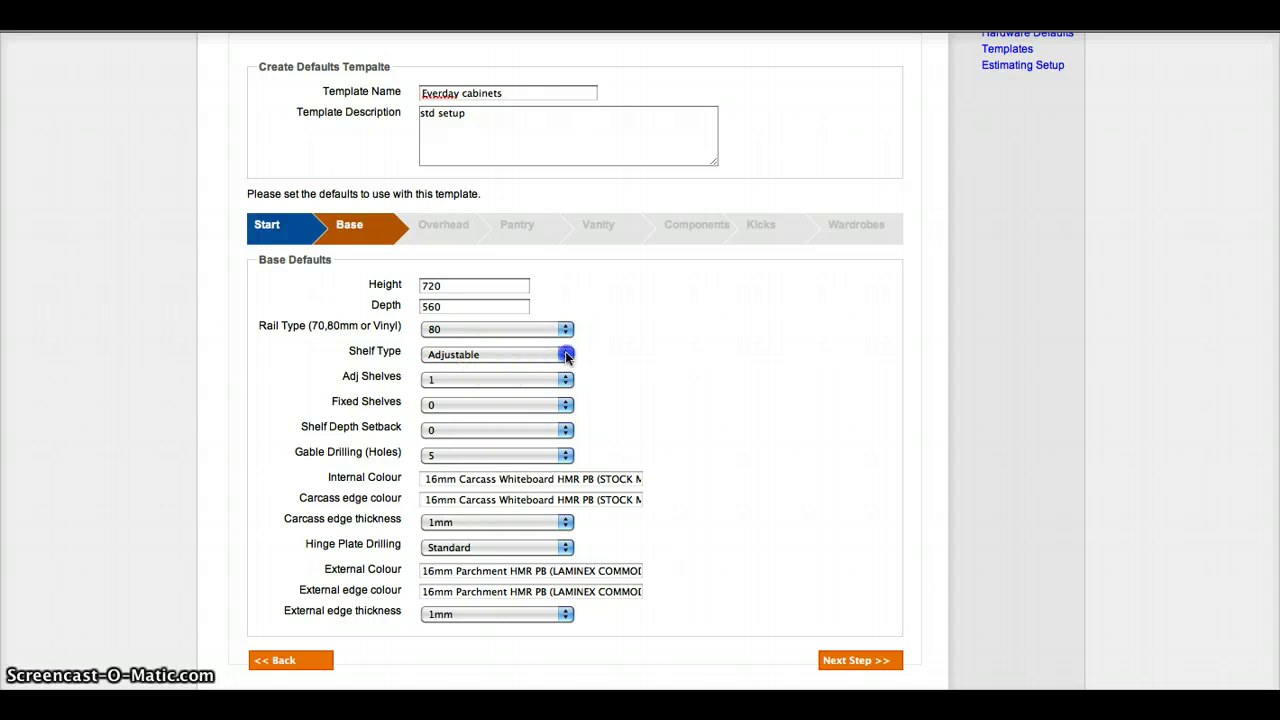
click(566, 356)
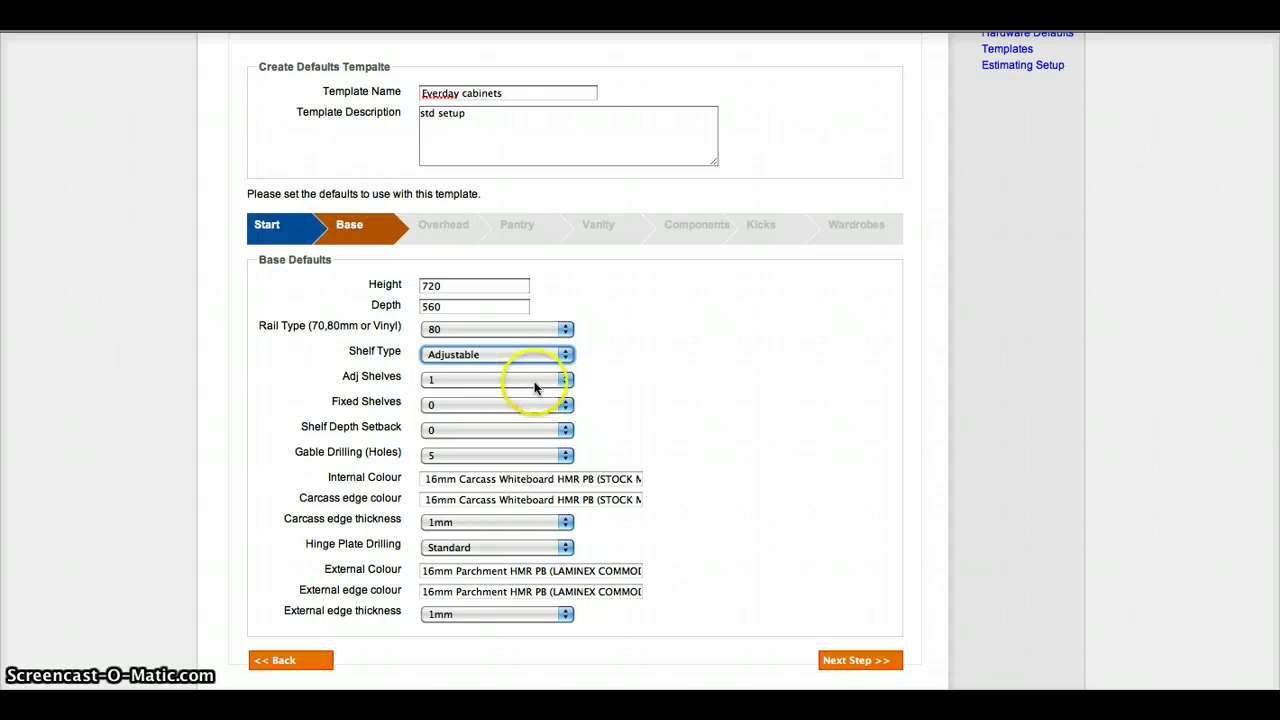
click(566, 430)
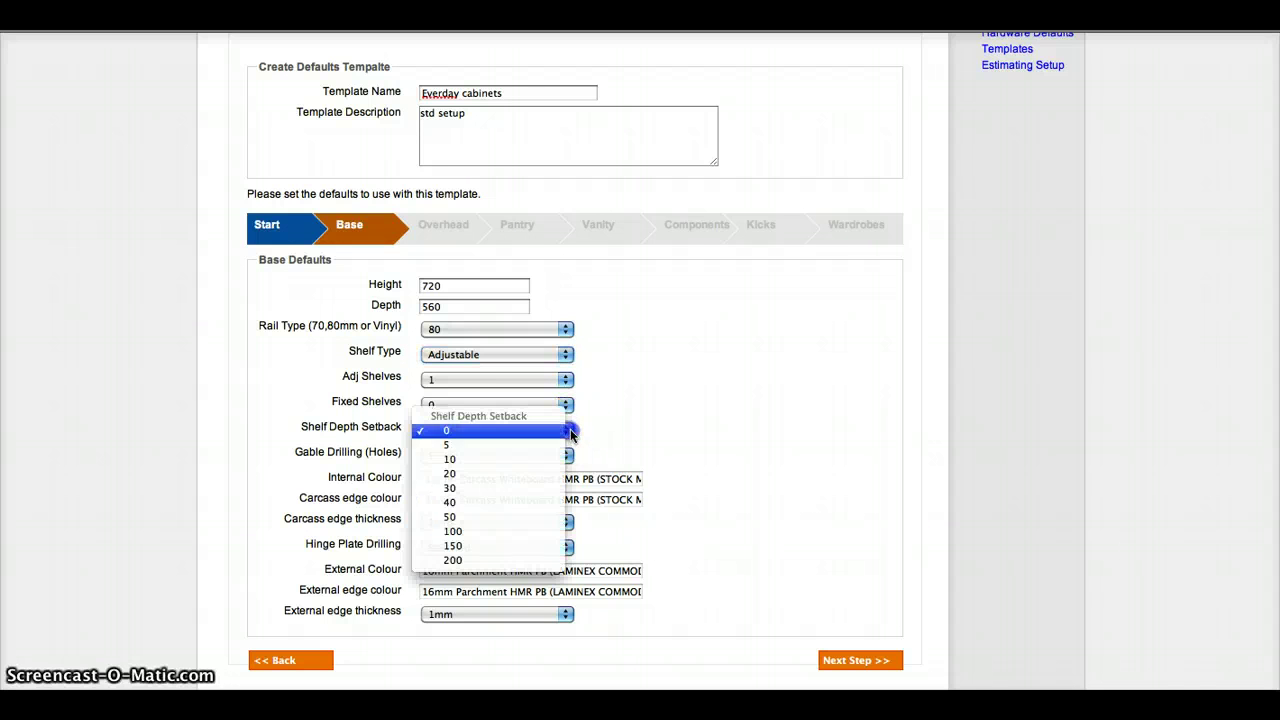
click(530, 462)
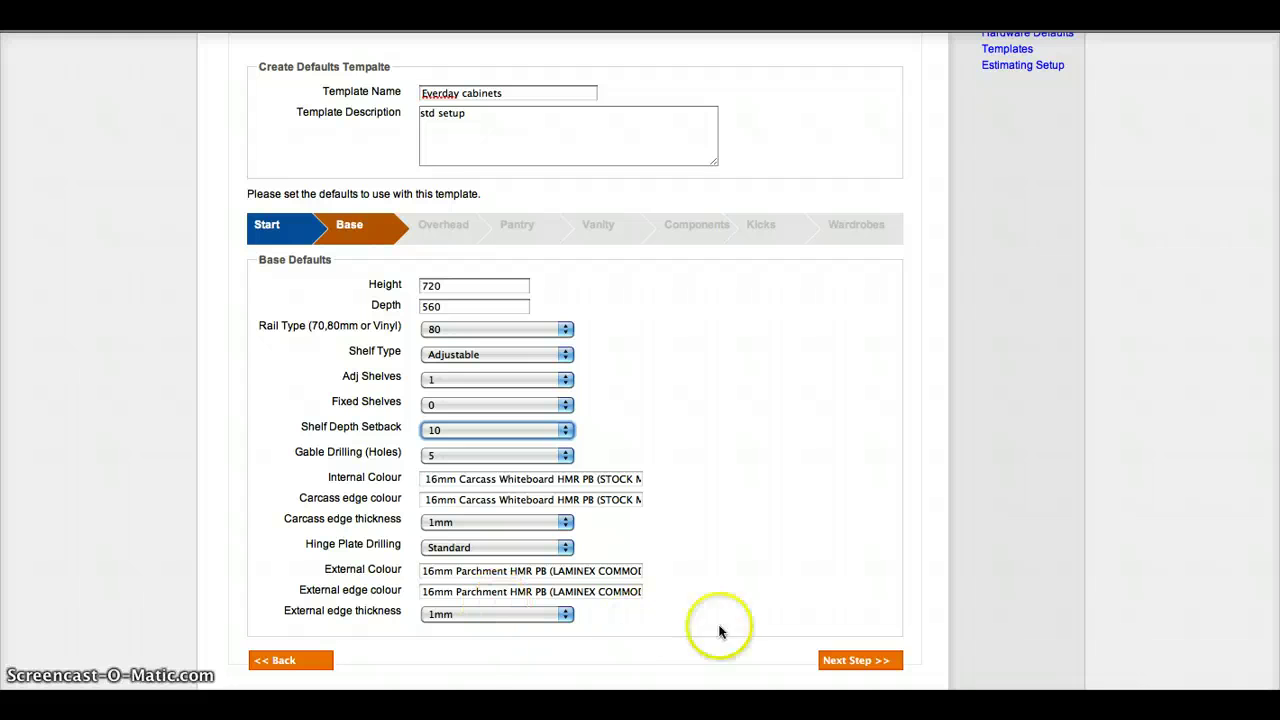
click(855, 660)
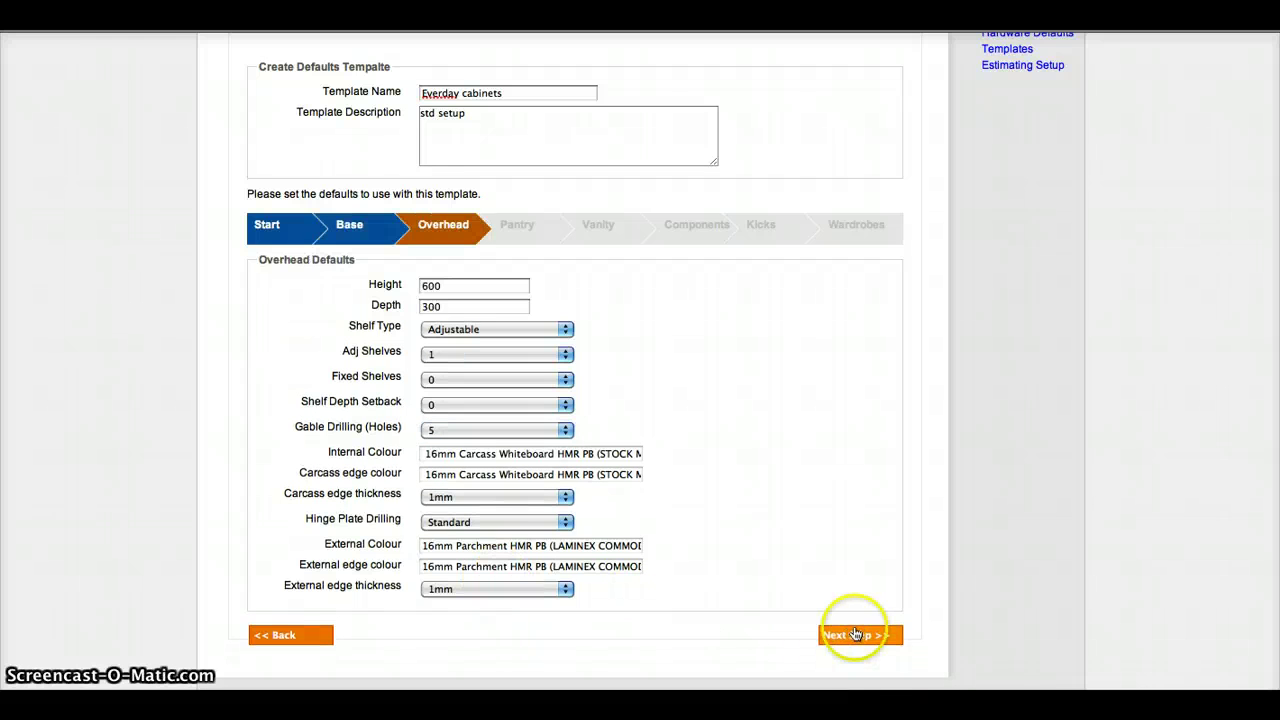
Step: Keep Pantry, Vanity, Components, Kicks and Wardrobes defaults and save the Everday cabinets template
click(855, 634)
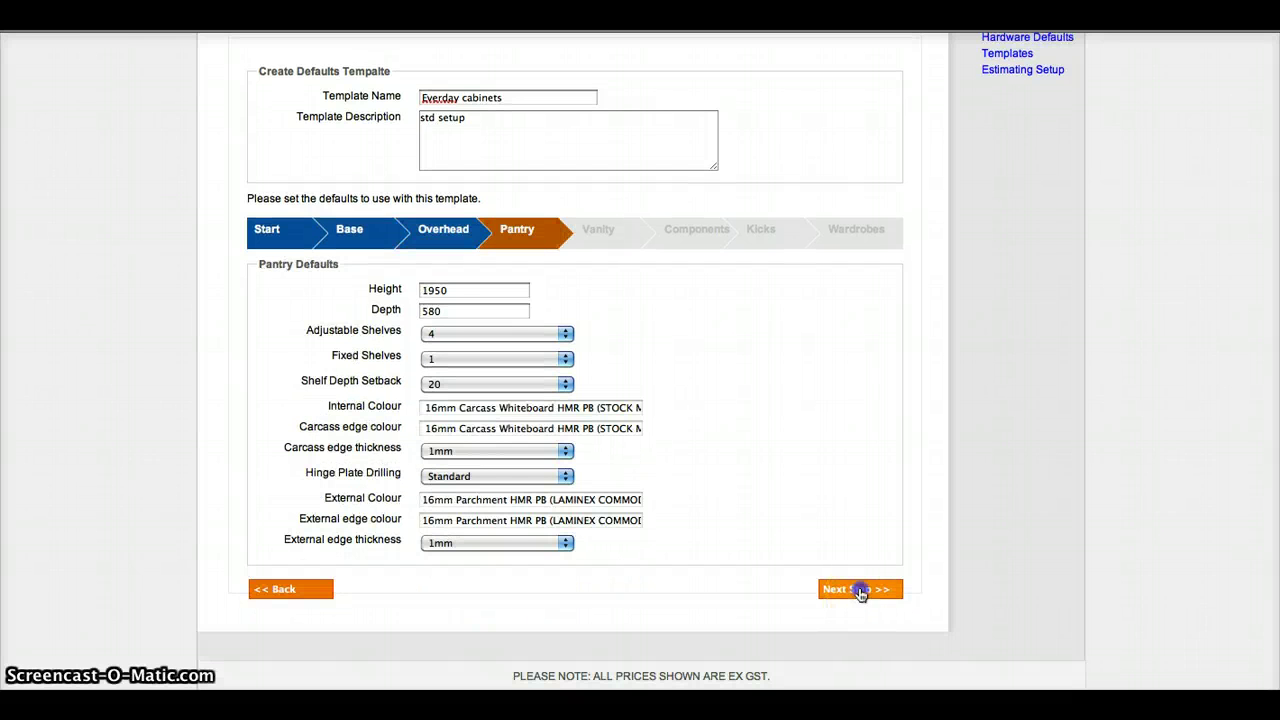
click(860, 591)
click(855, 612)
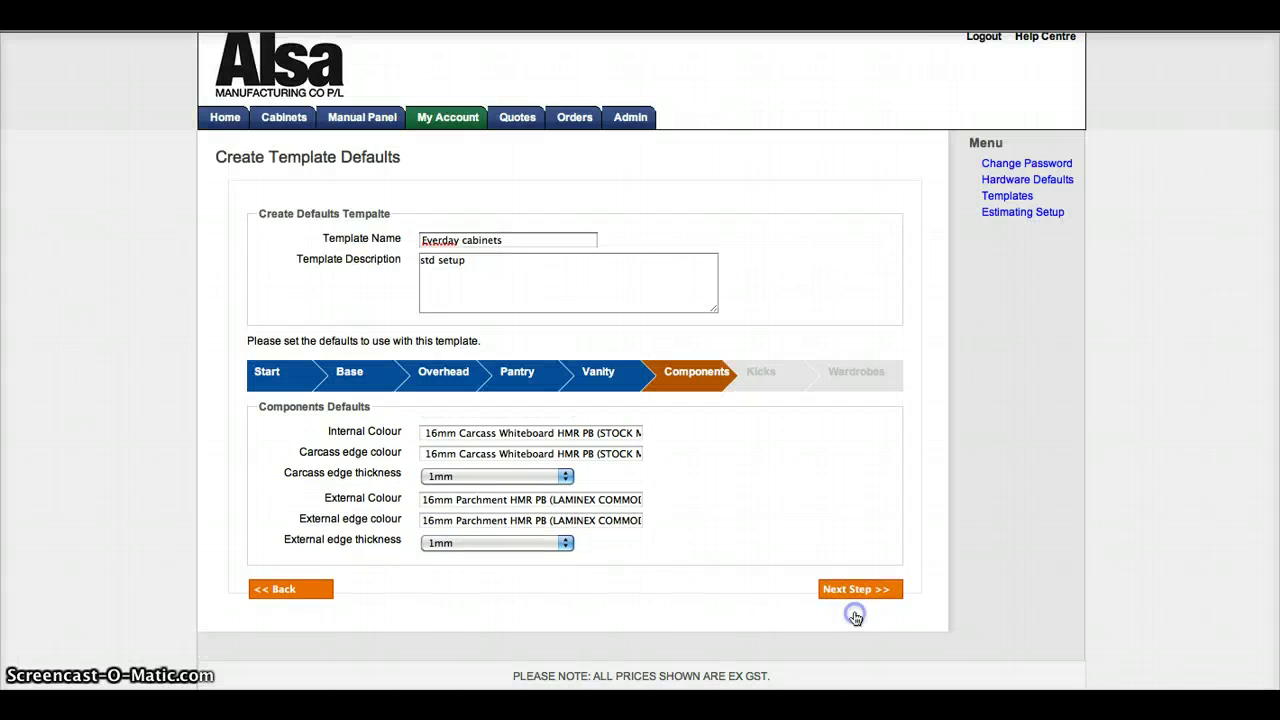
click(860, 590)
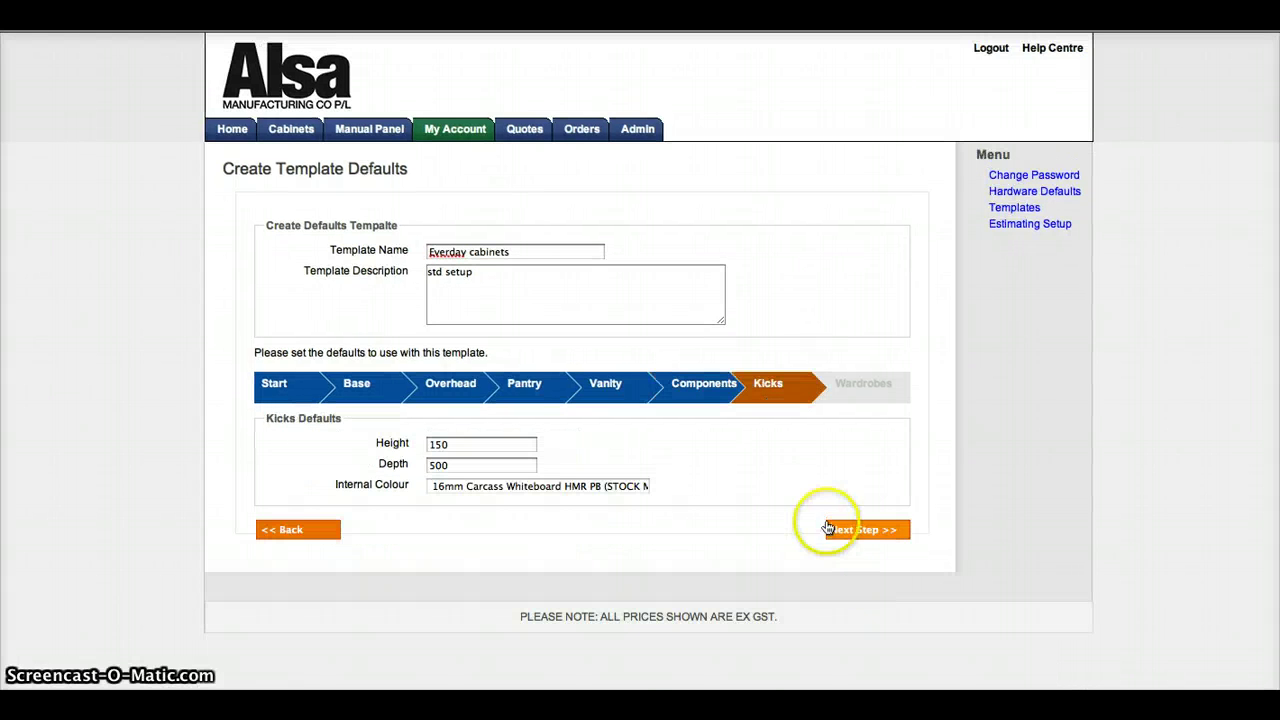
click(866, 531)
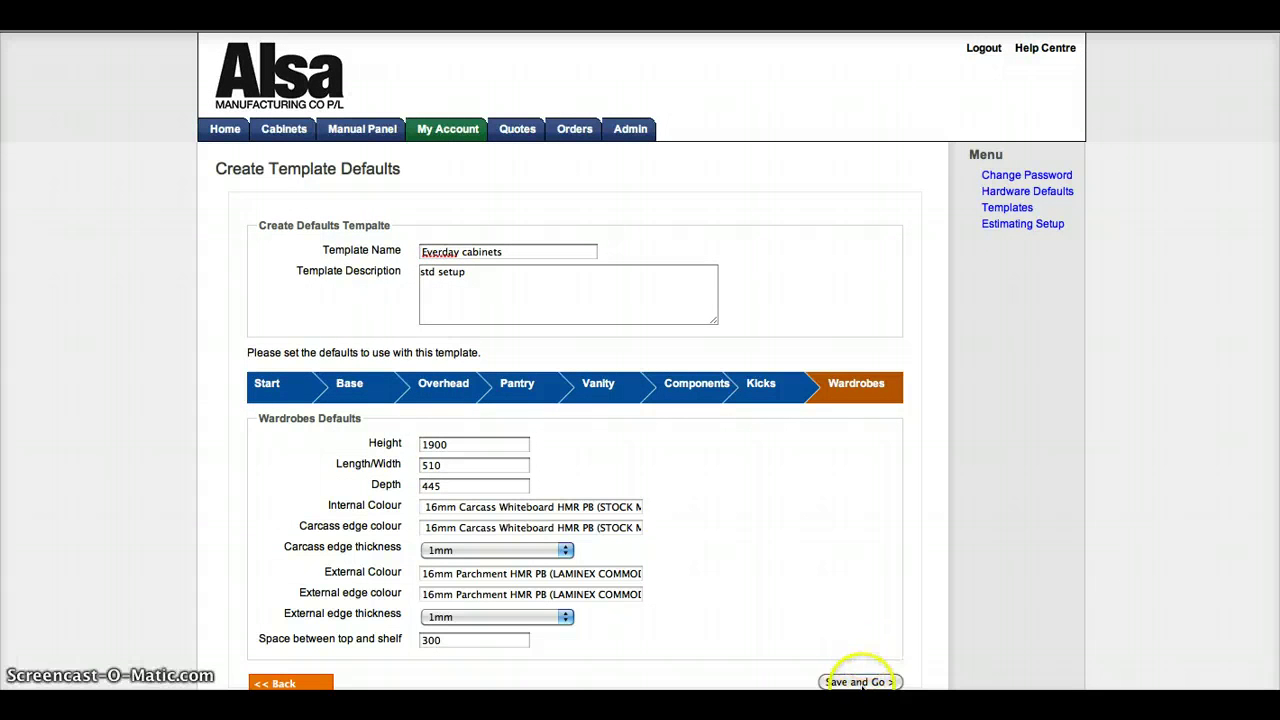
click(861, 683)
click(791, 228)
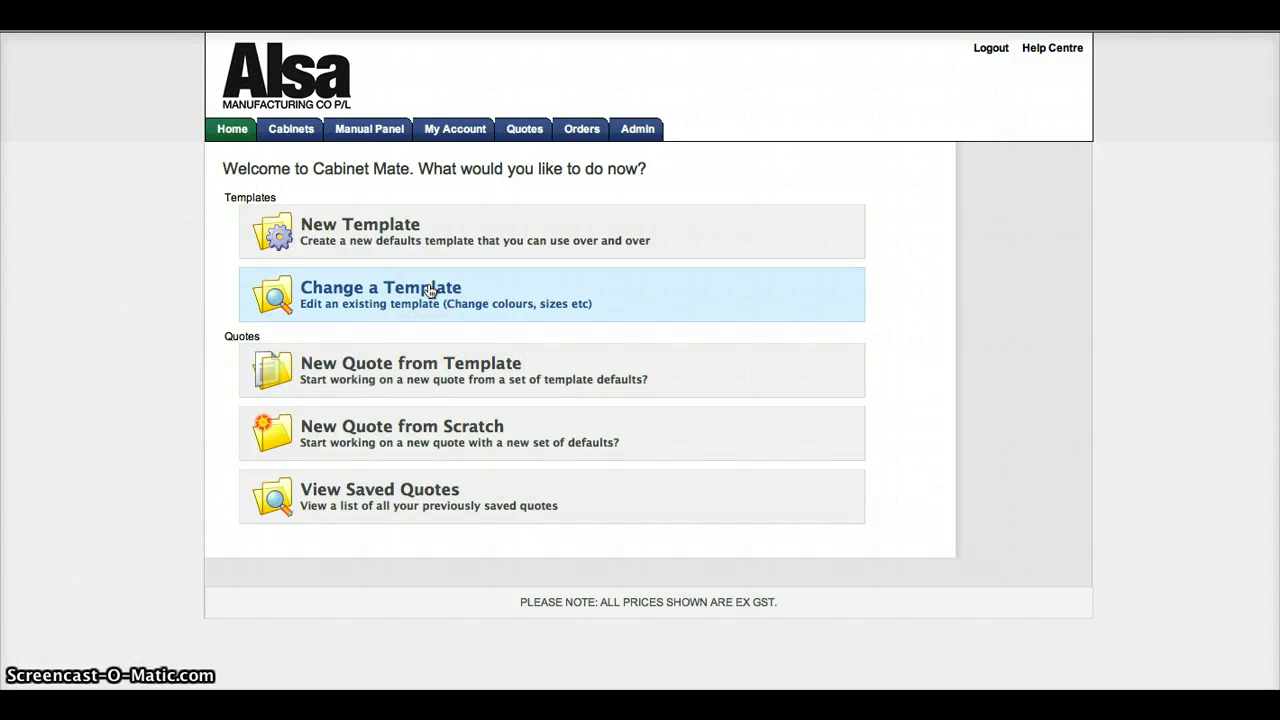
Step: Start a quote from the Everday cabinets template named 'customer Z', described 'sydney area kitchen'
click(423, 358)
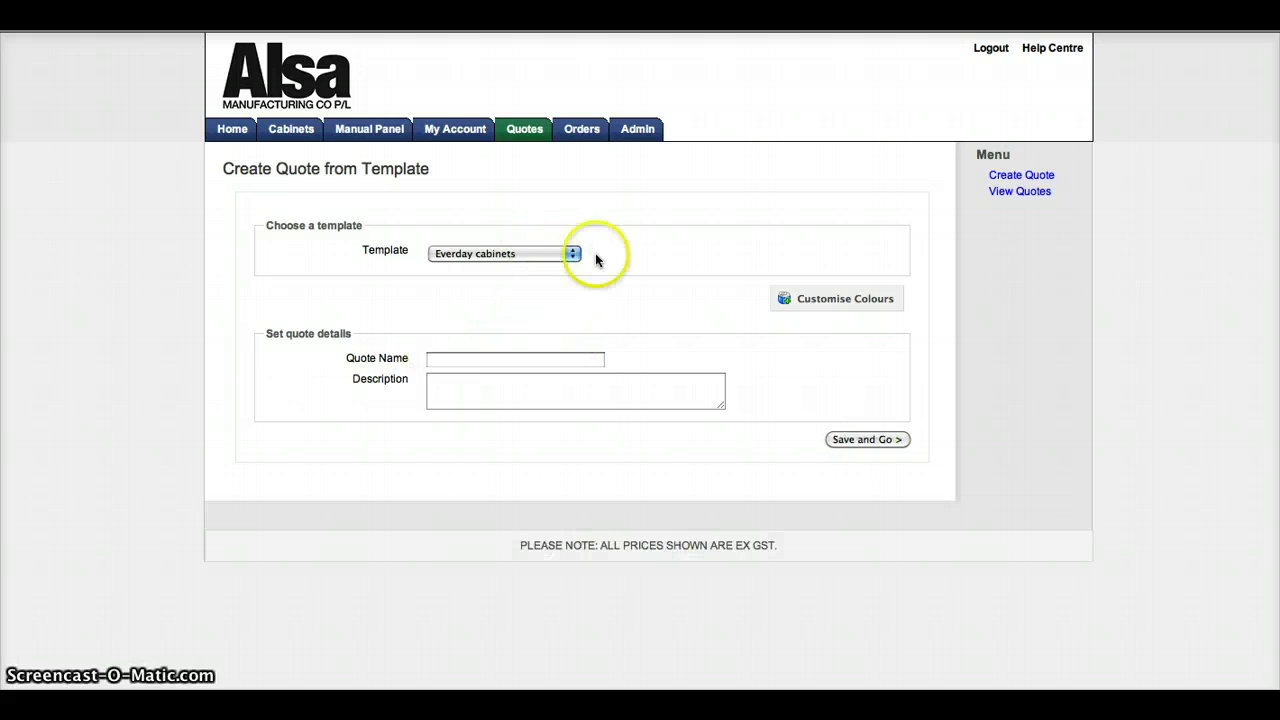
click(573, 255)
click(573, 255)
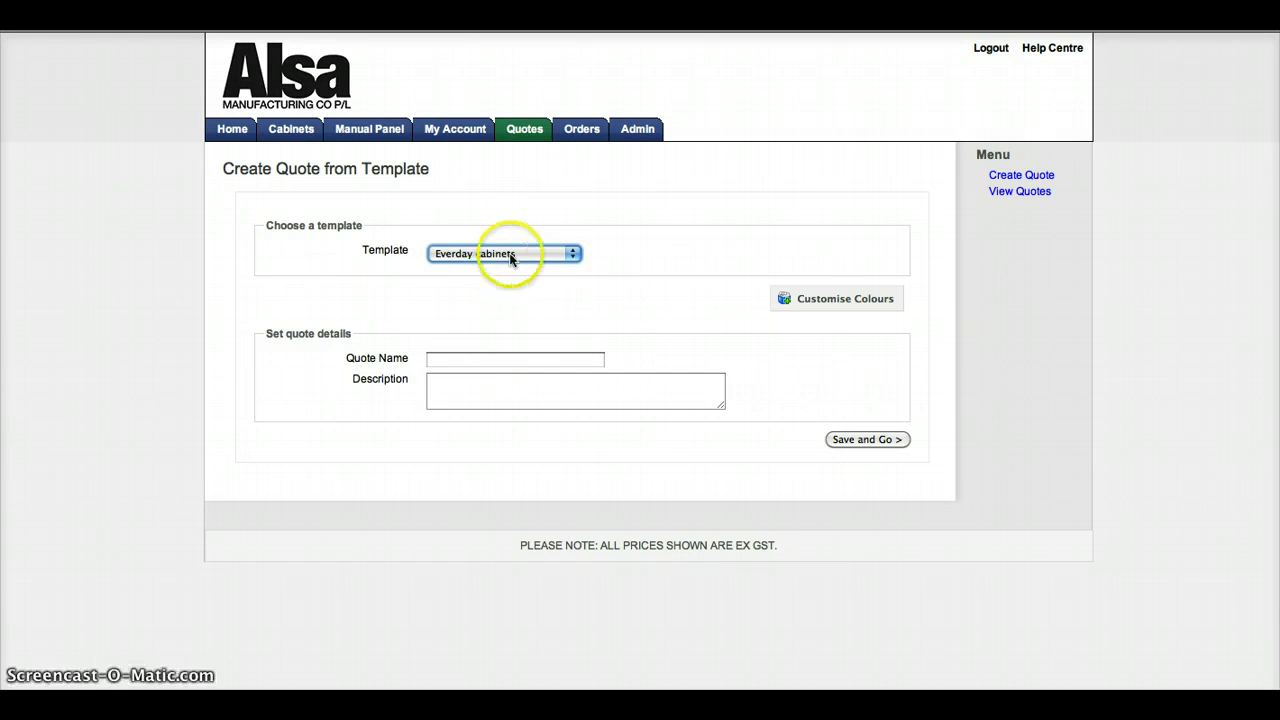
click(484, 358)
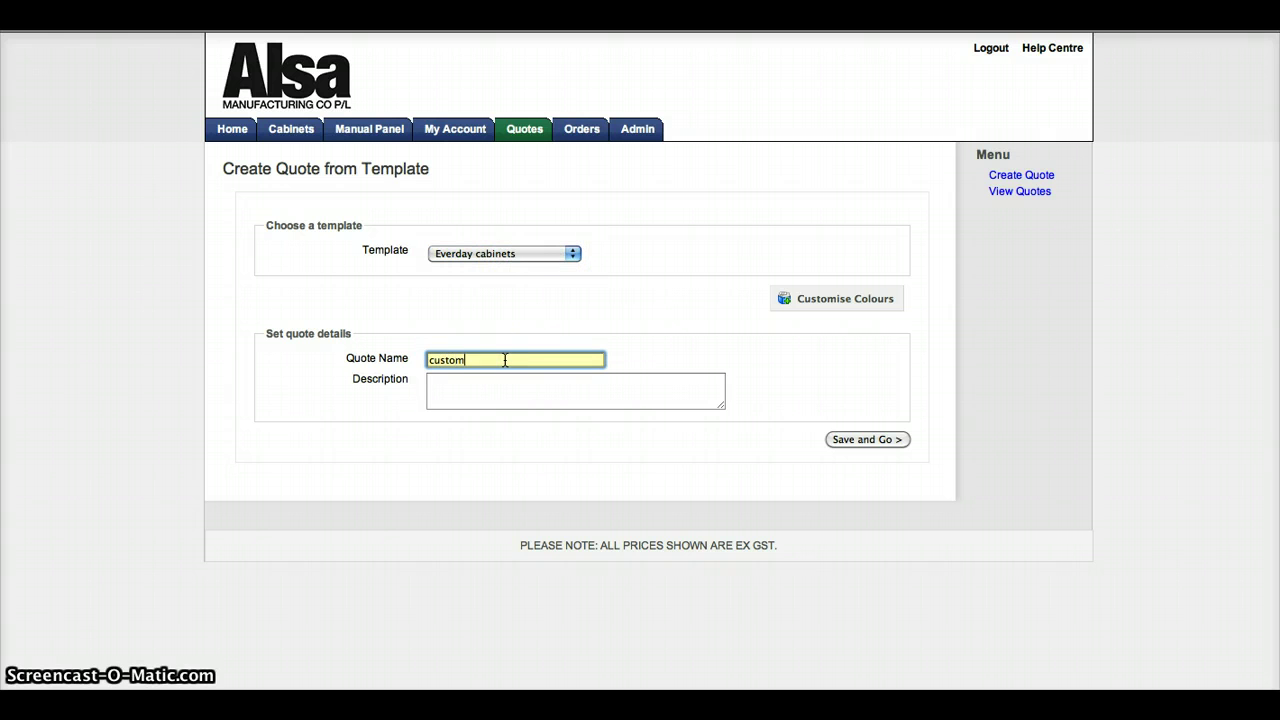
text(customer Z)
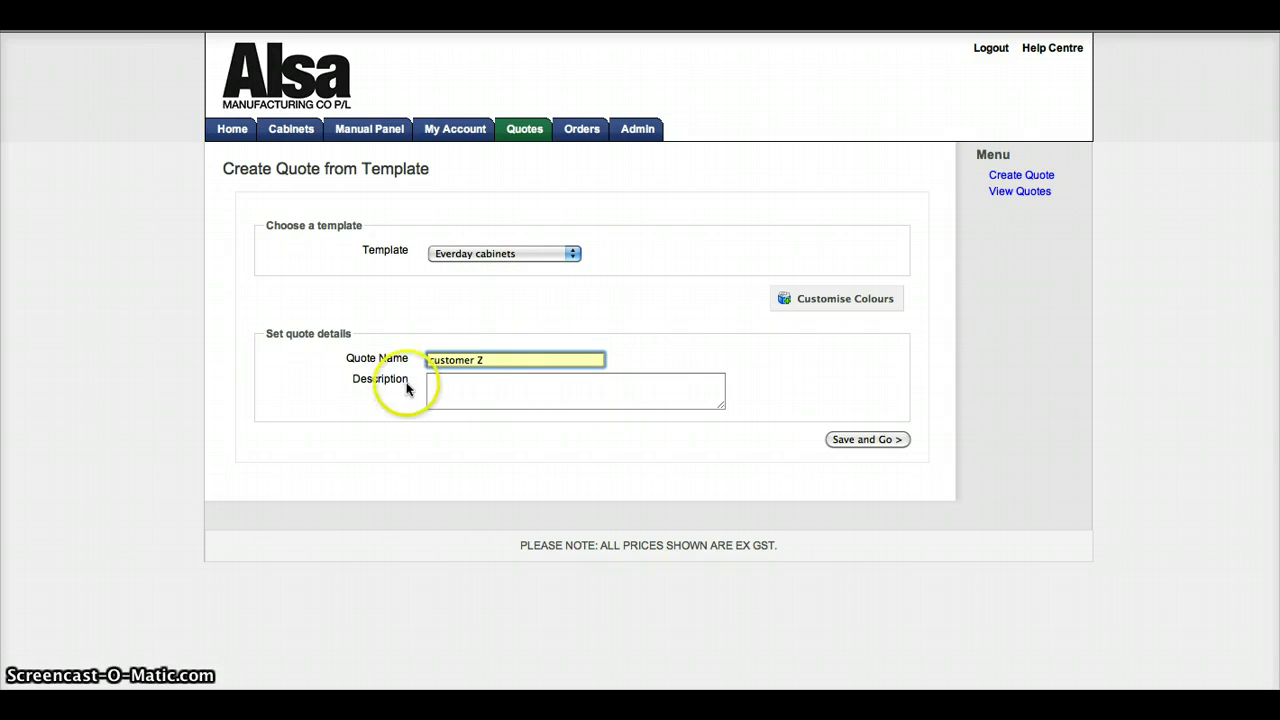
click(463, 384)
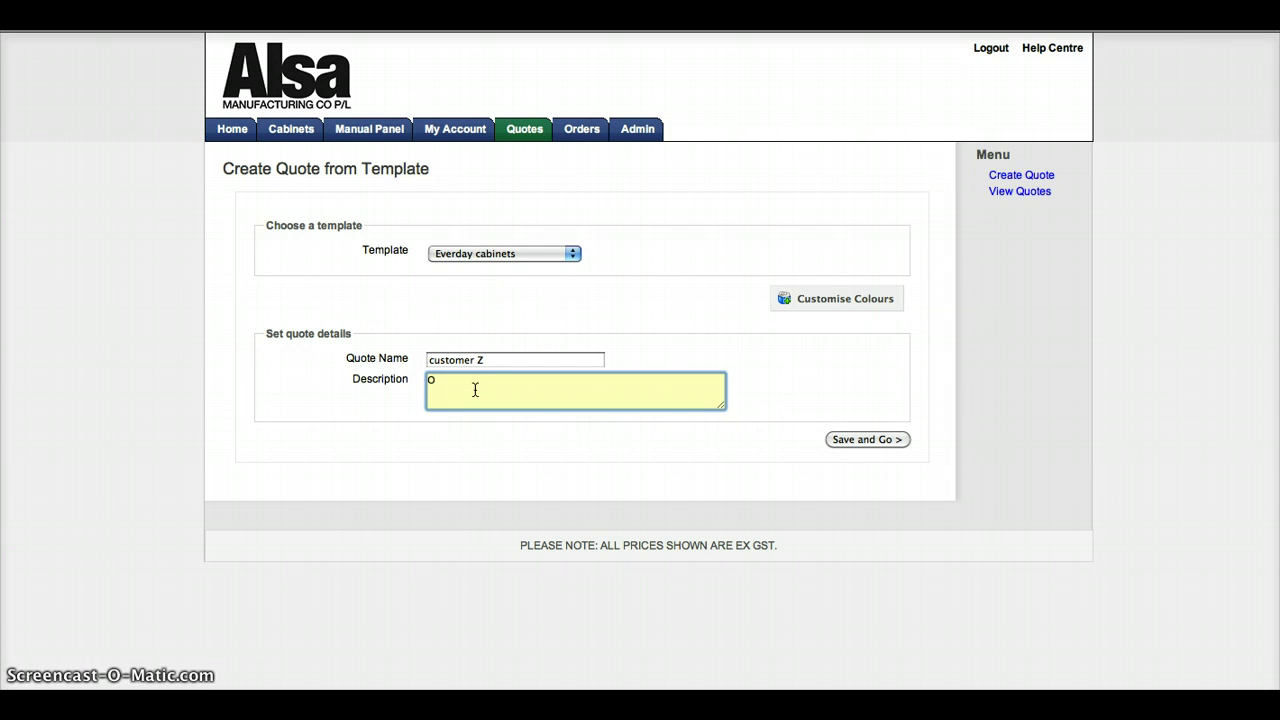
key(BackSpace)
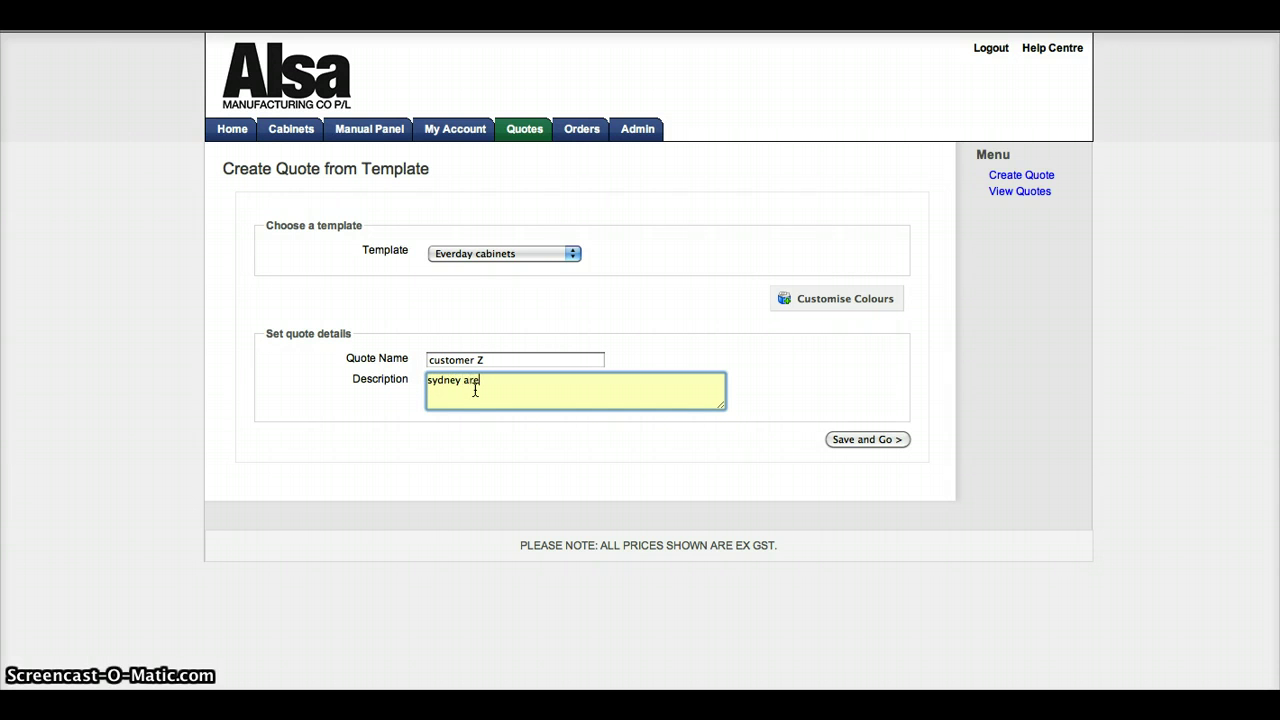
text(sydney area kitchen)
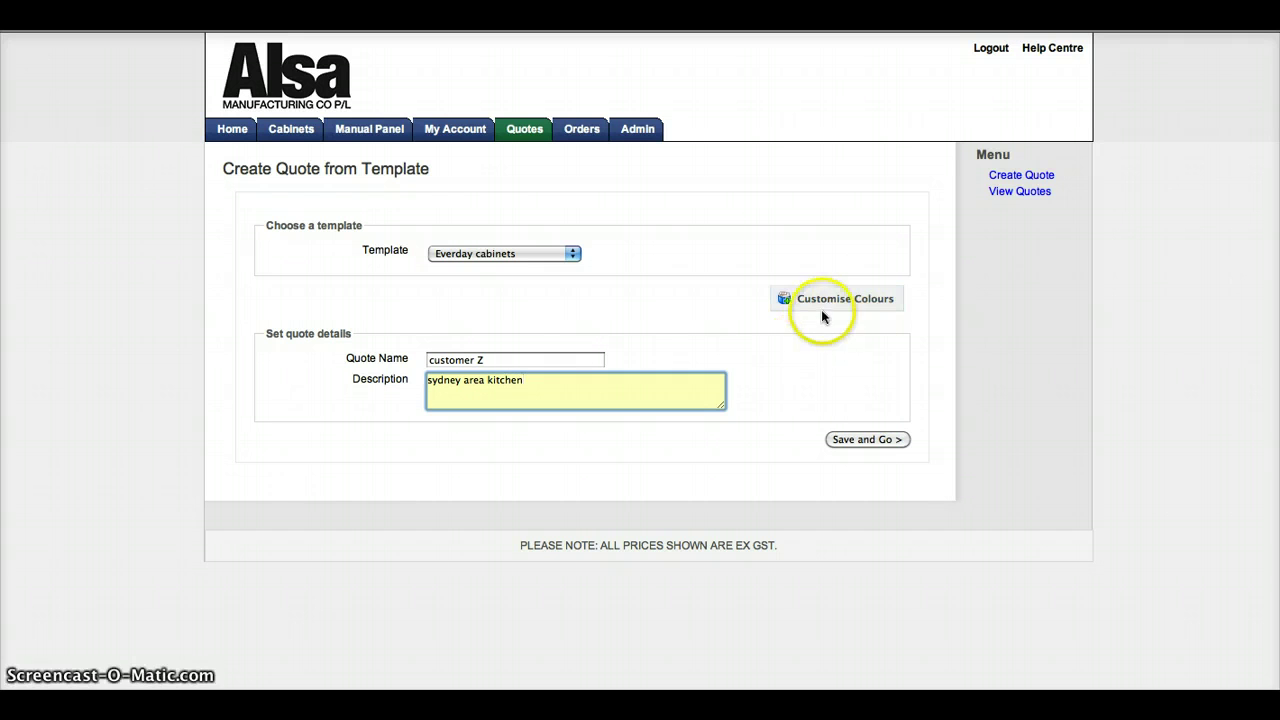
Step: Set the quote's external colour to Alsa Poly Doors 16mm Ophelia Satin antique white and save quote #41
click(846, 300)
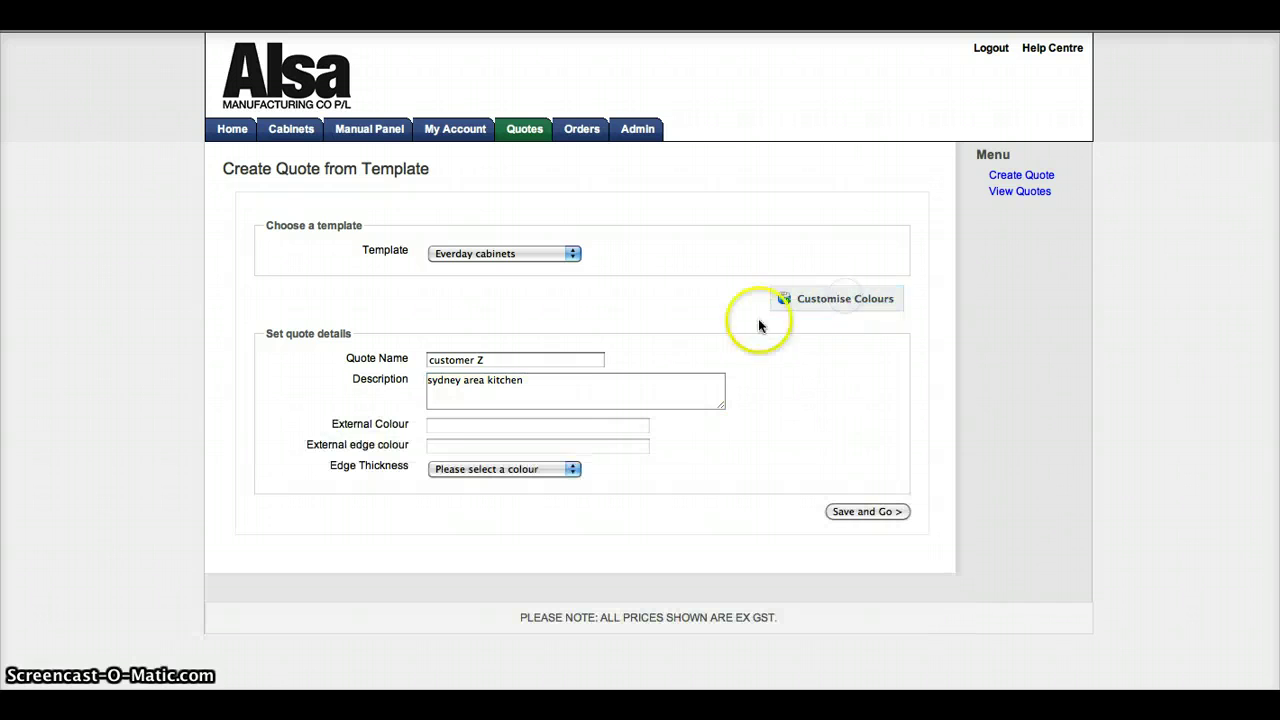
click(462, 427)
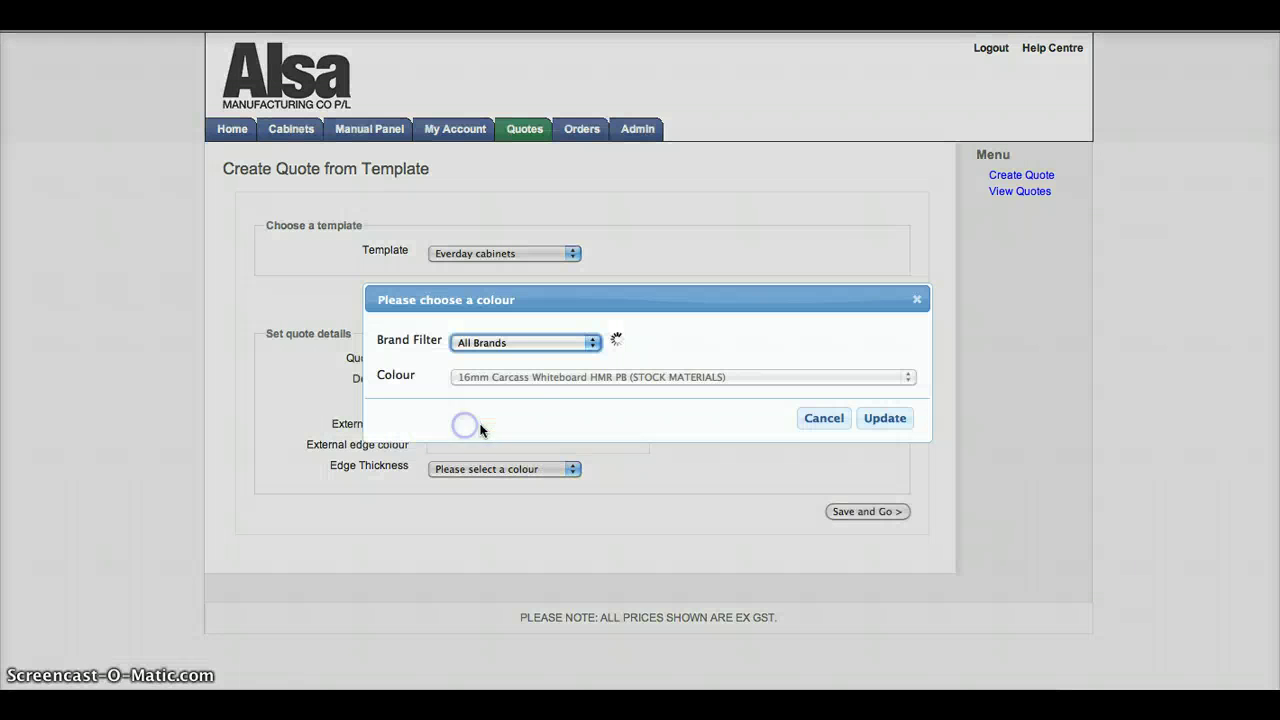
click(593, 342)
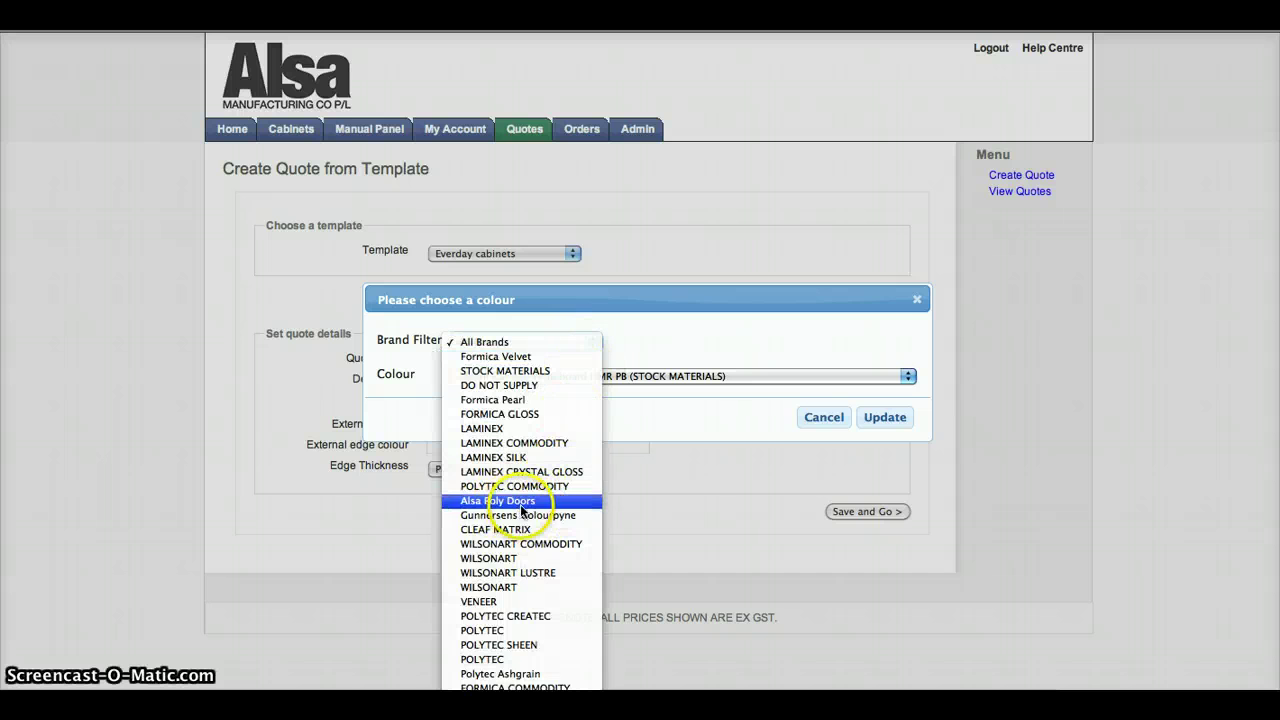
click(521, 501)
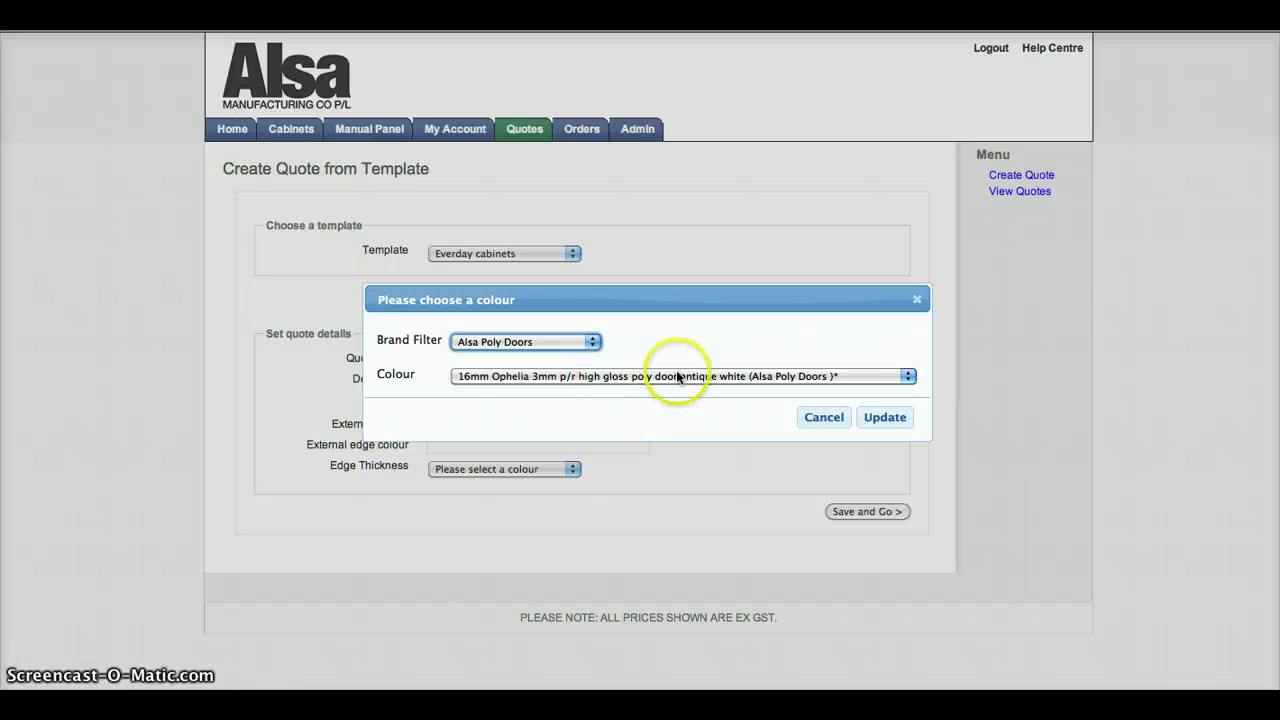
click(622, 377)
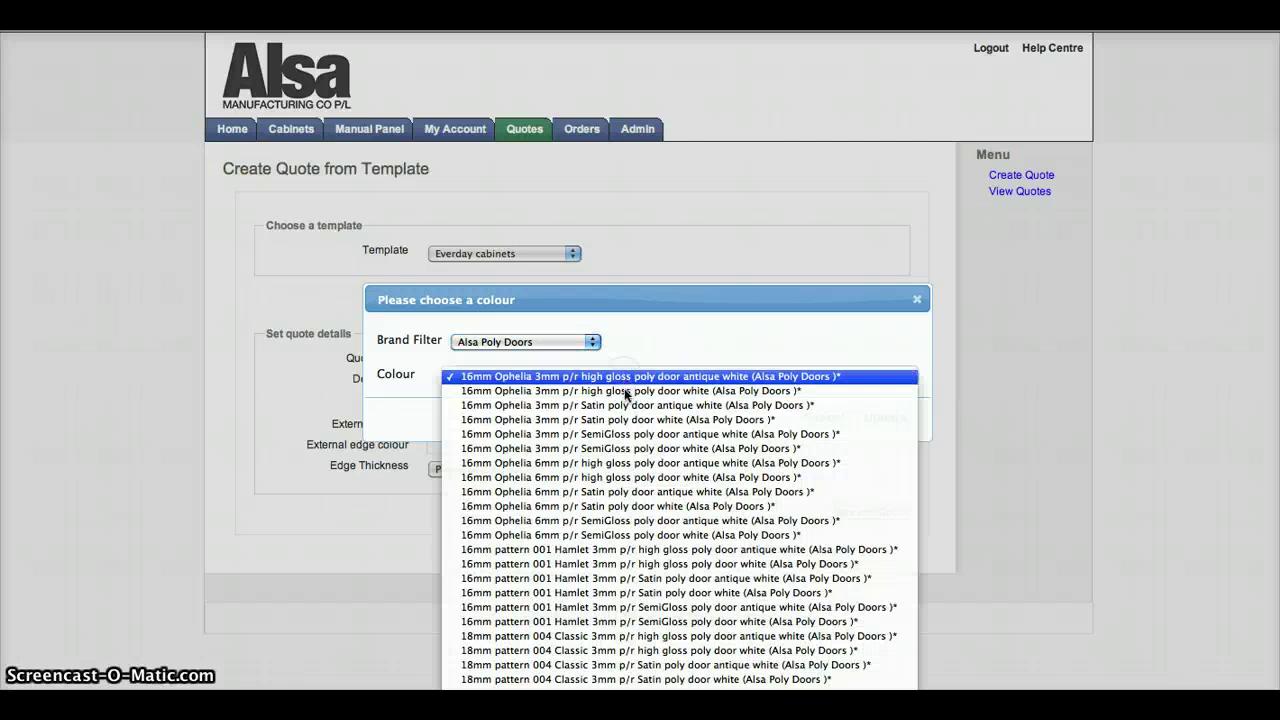
click(622, 408)
click(623, 405)
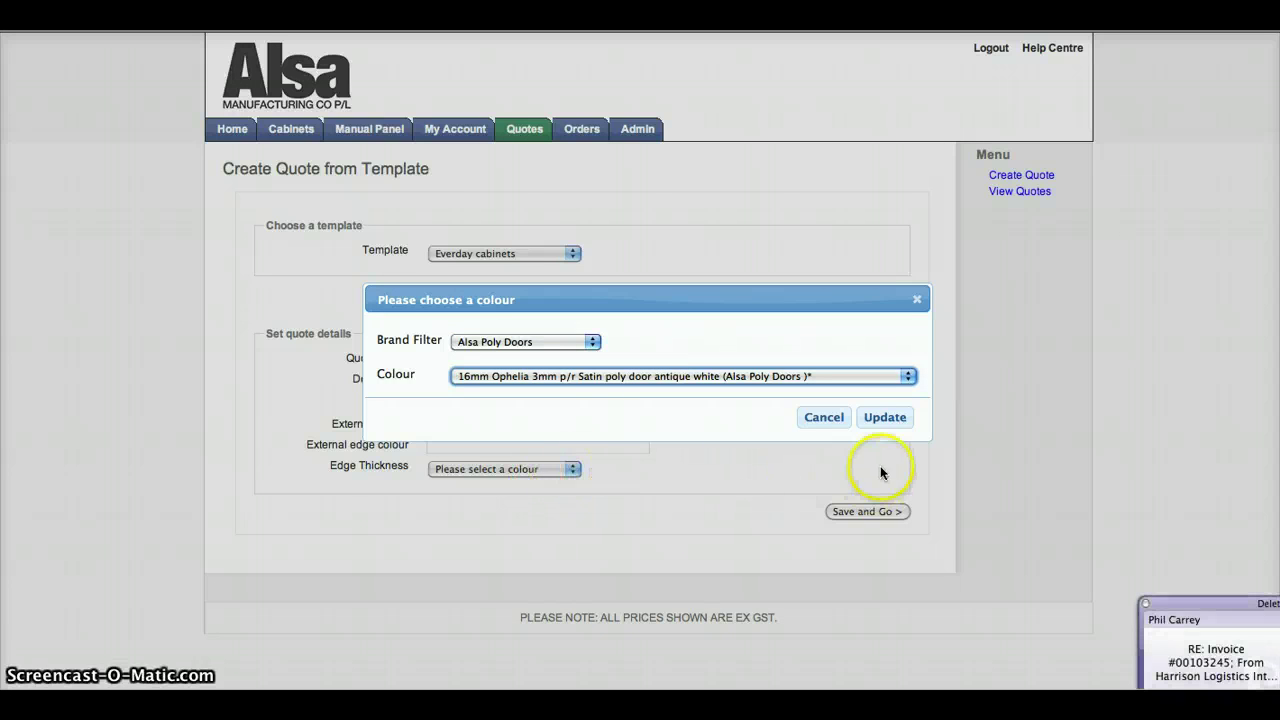
click(886, 417)
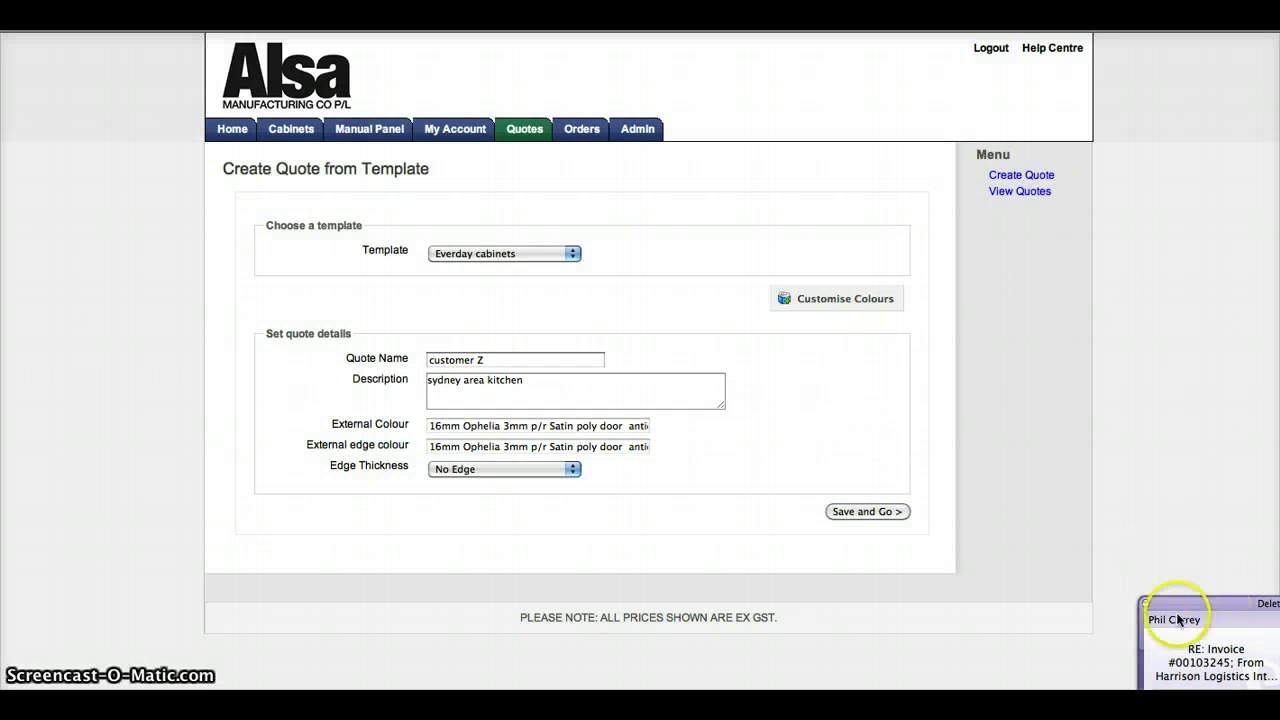
click(1147, 605)
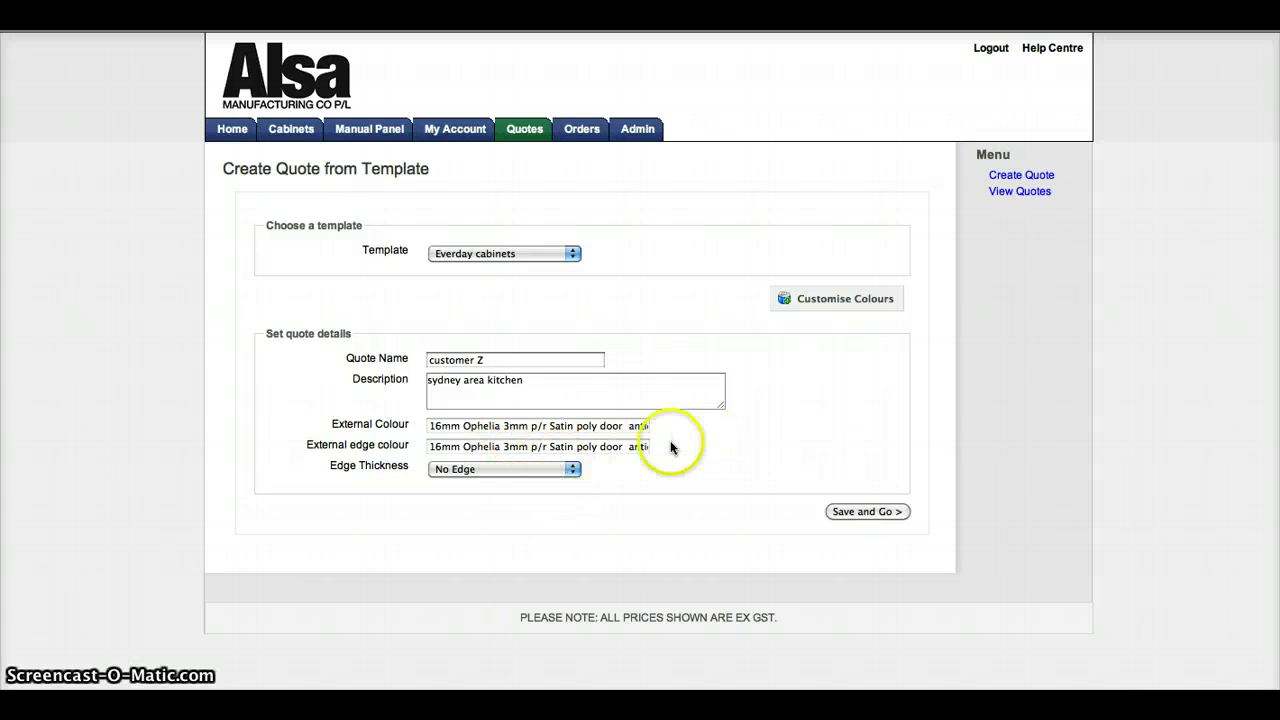
click(836, 513)
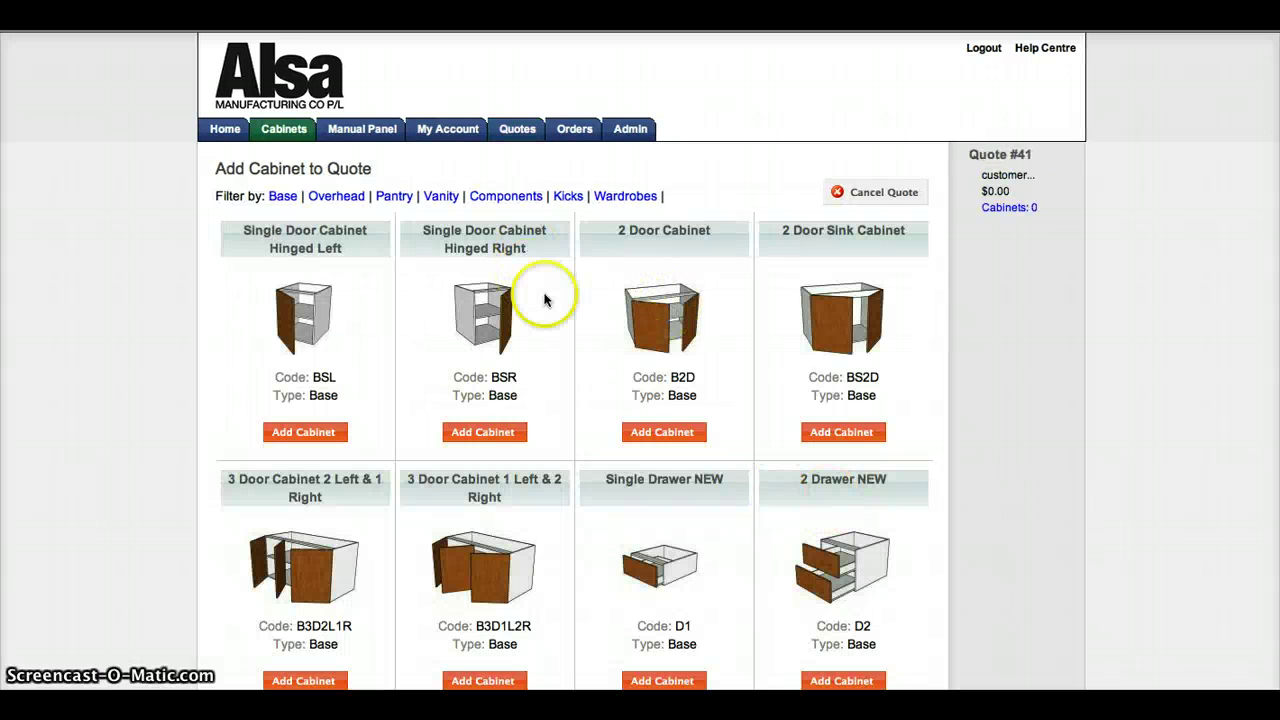
Step: Add a 2 Door Cabinet 879 mm wide, door width 436.5, named #1 to the quote
scroll(610, 300, down, 1)
scroll(610, 303, down, 1)
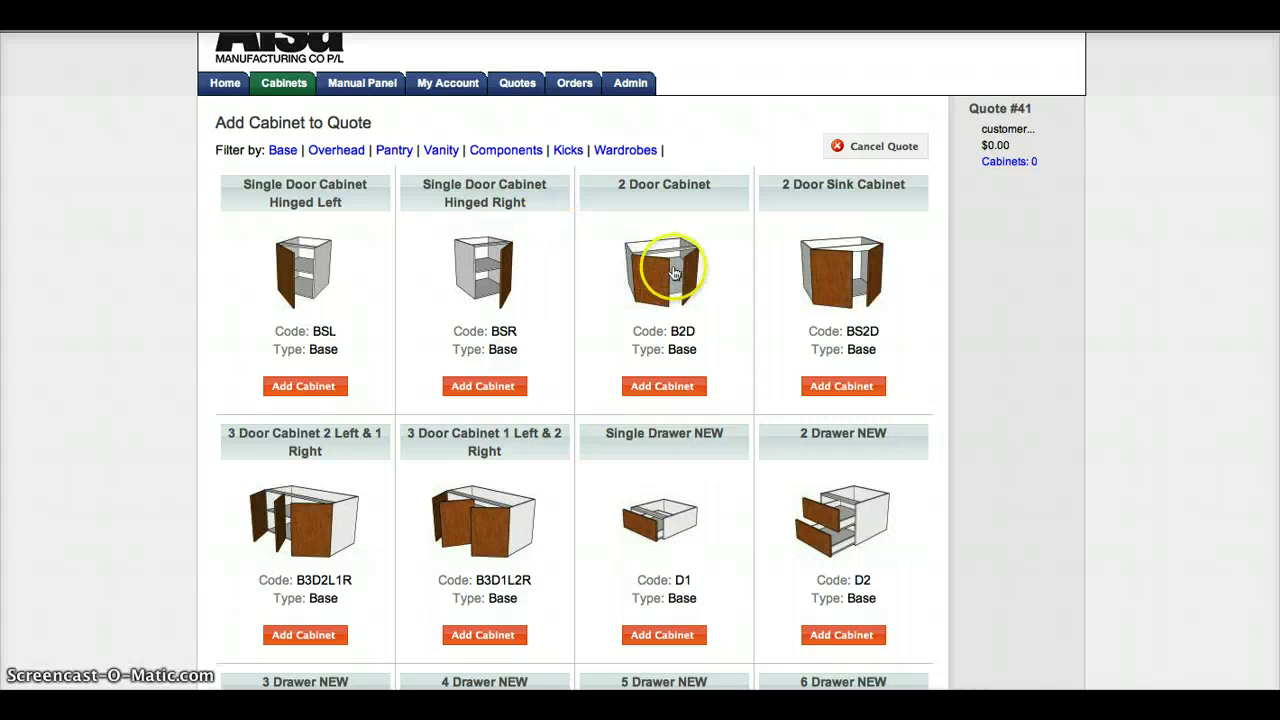
click(667, 389)
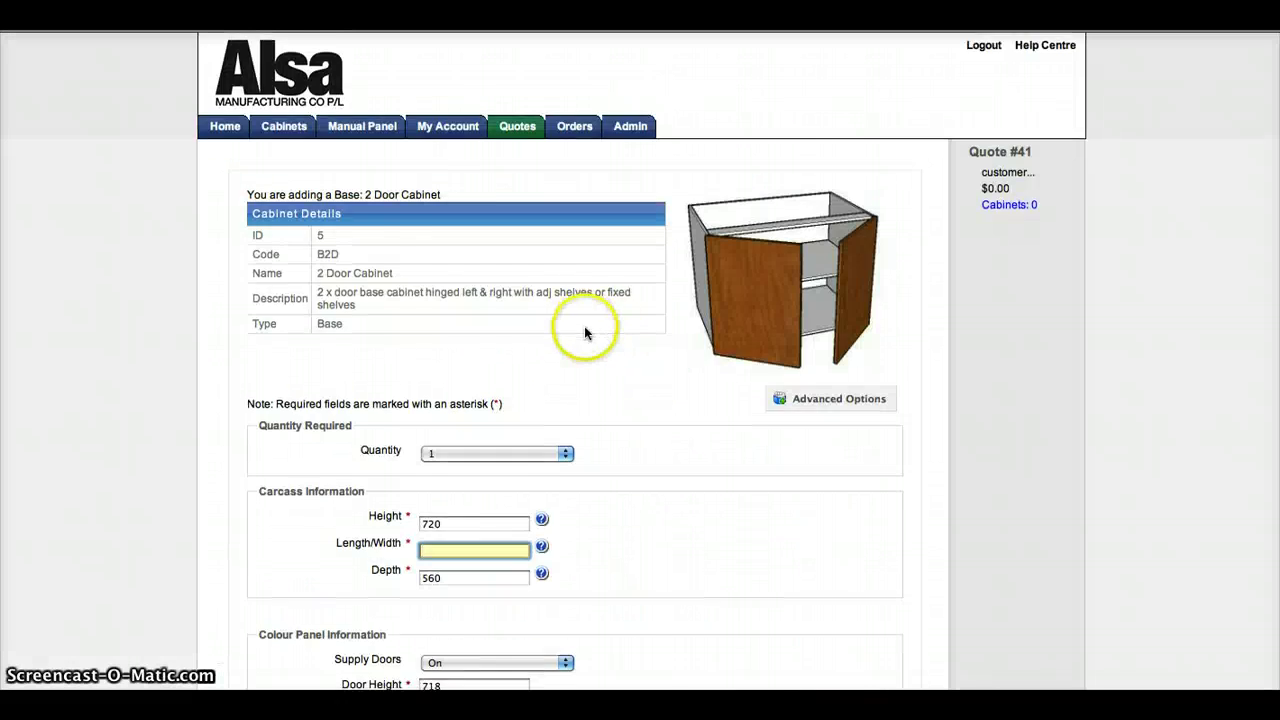
scroll(586, 329, down, 5)
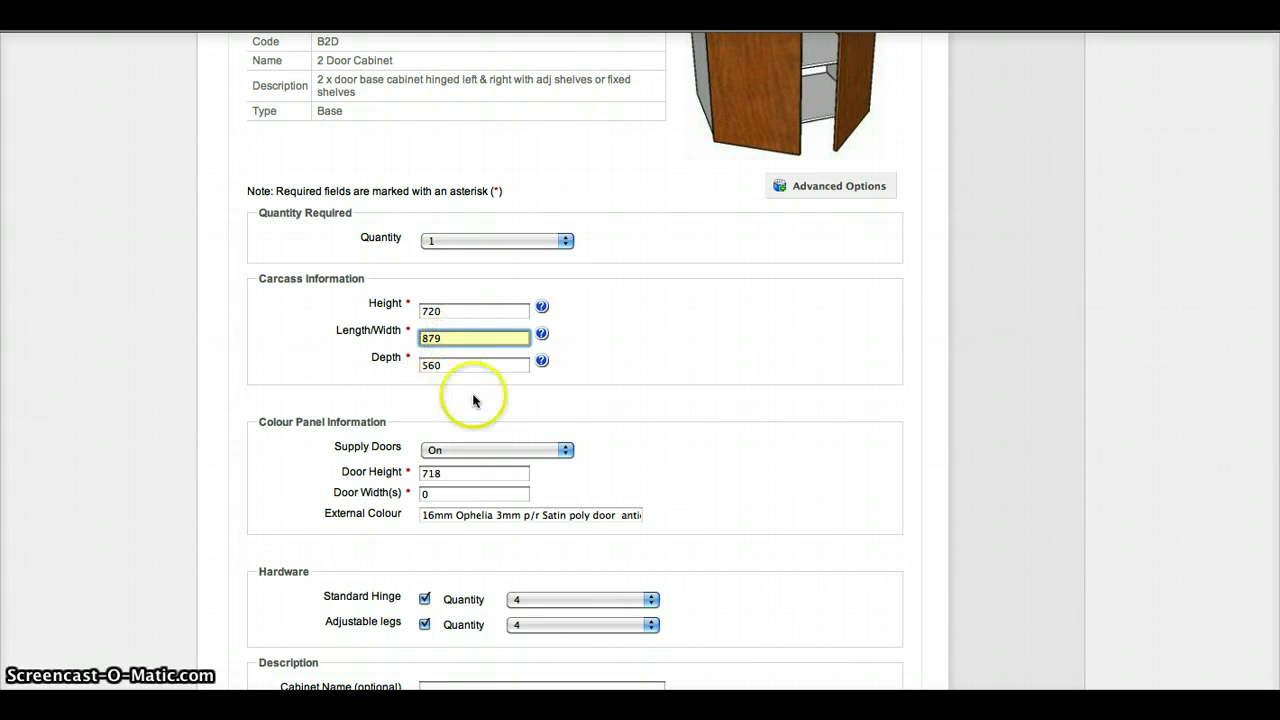
click(487, 496)
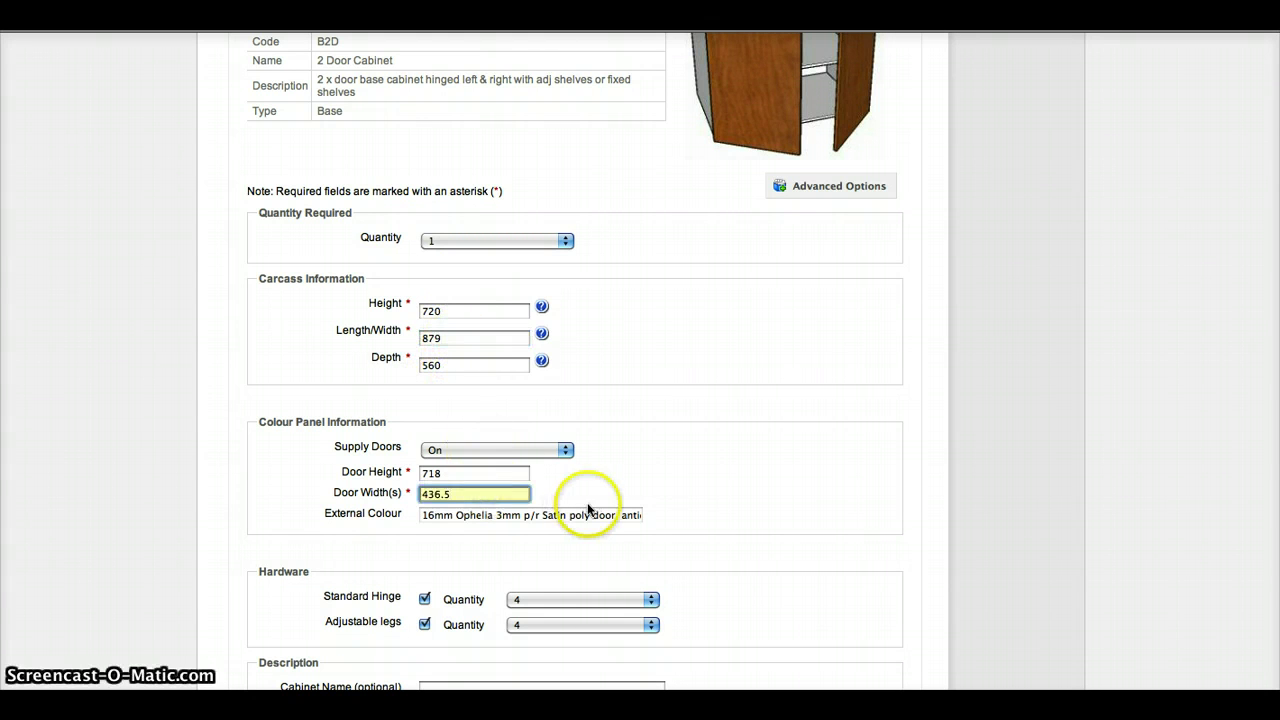
scroll(595, 500, down, 2)
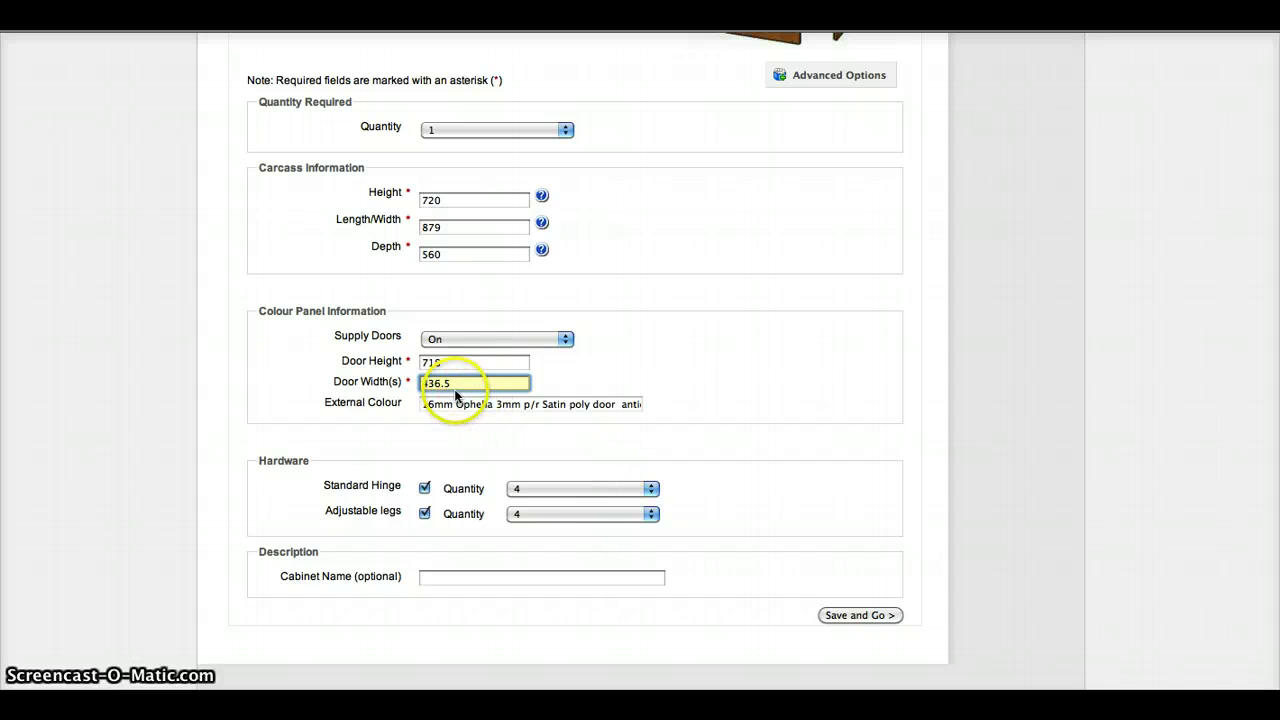
click(424, 514)
click(424, 514)
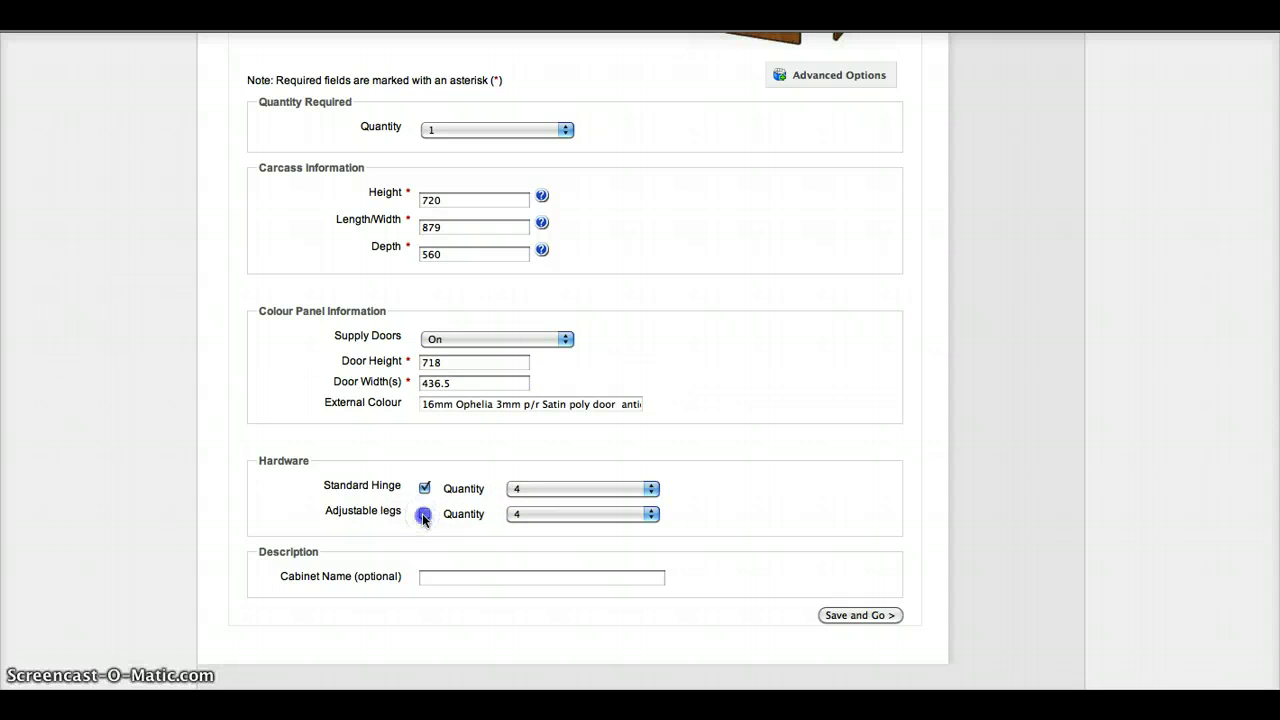
click(453, 578)
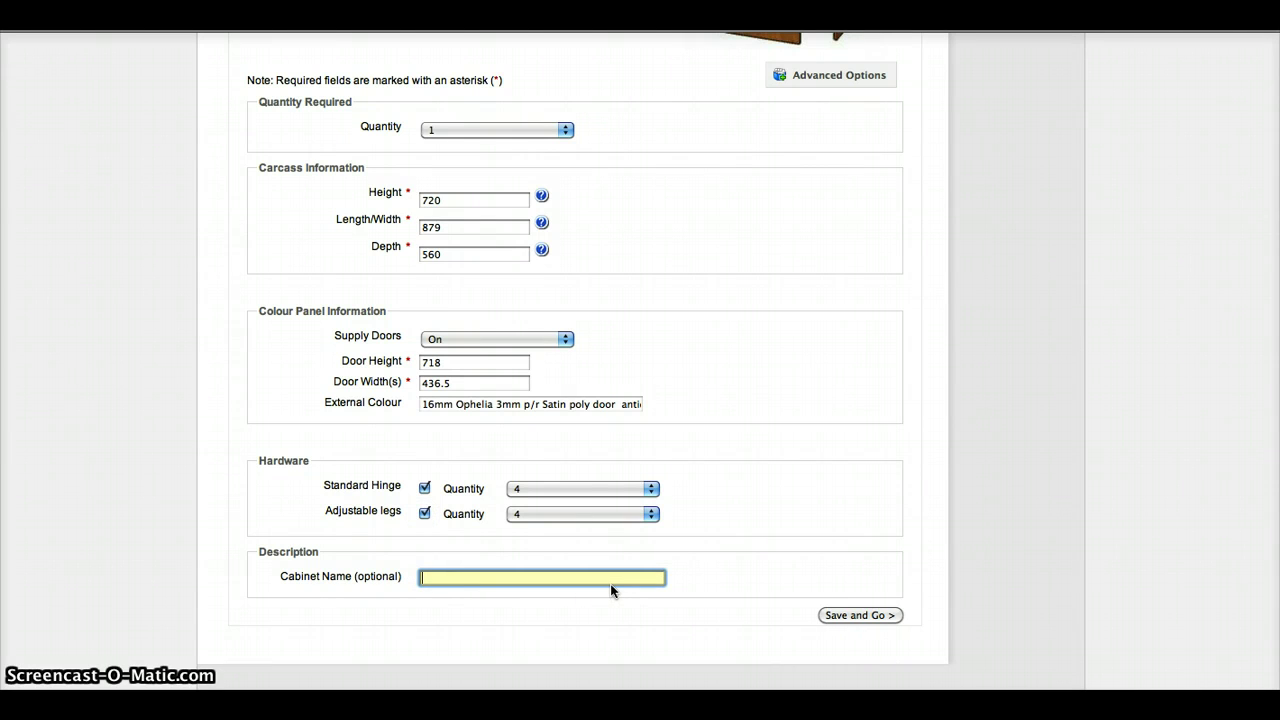
text(#1)
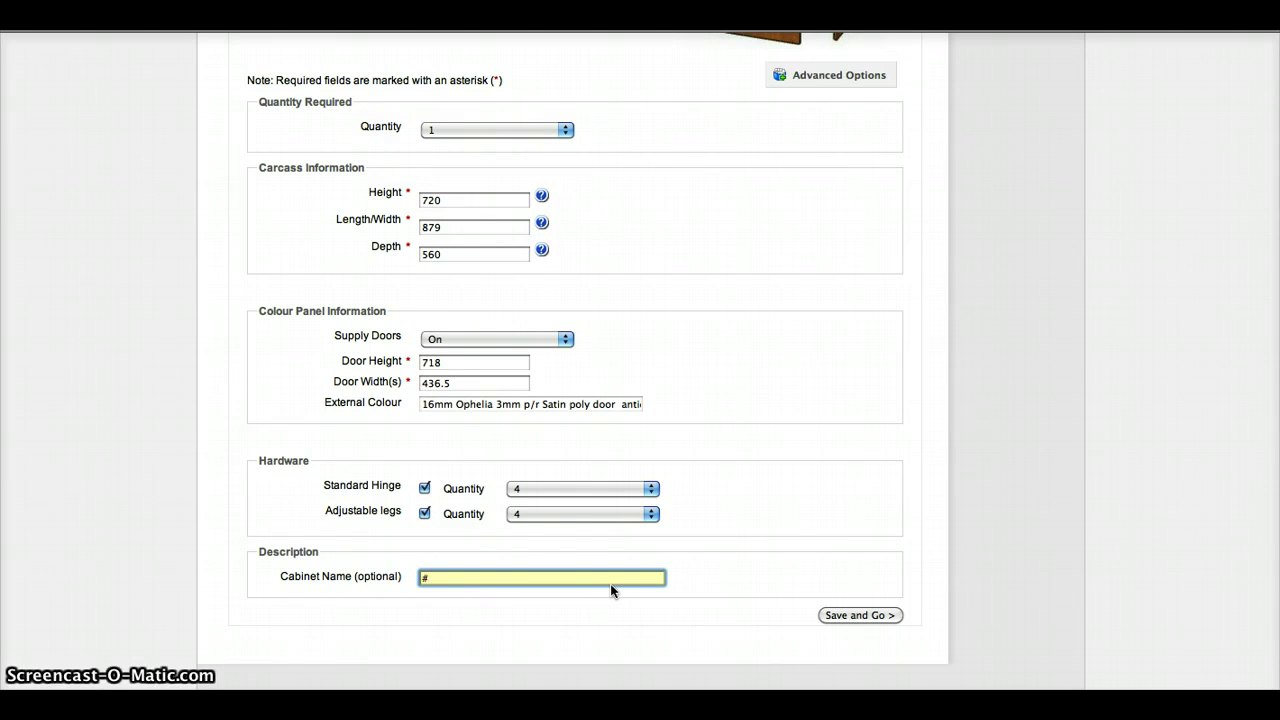
click(840, 616)
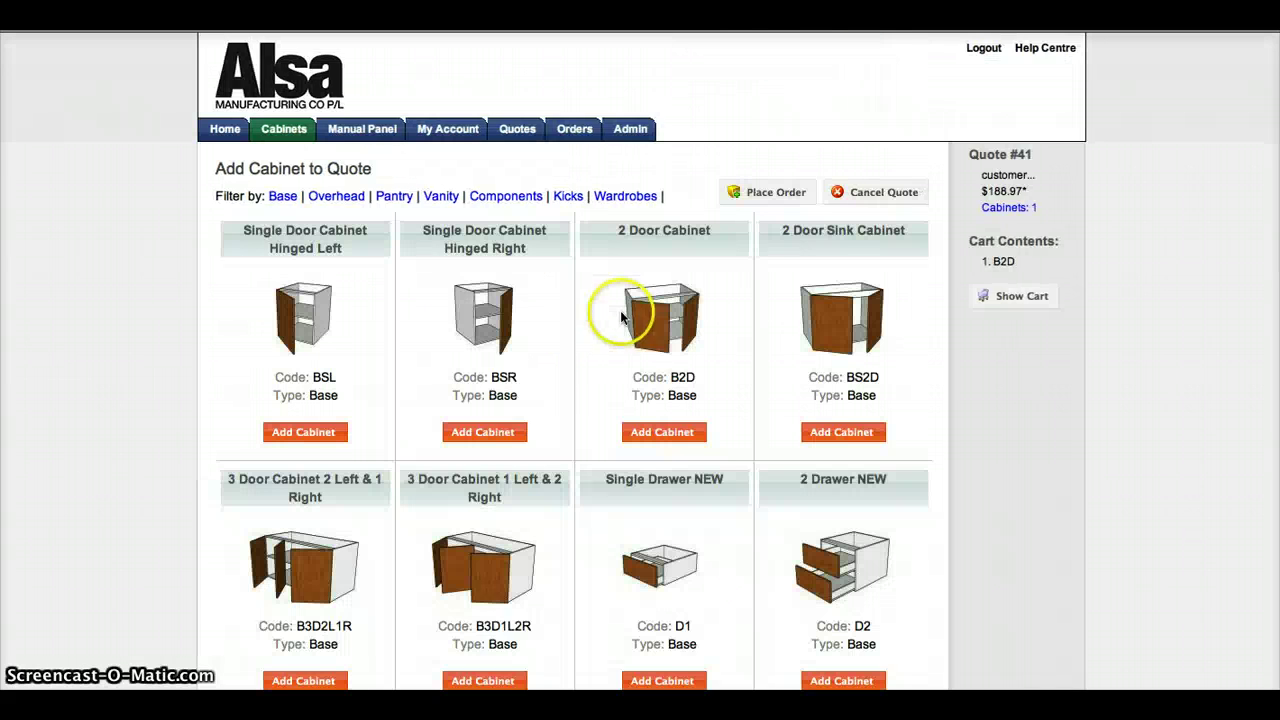
Step: Add a 2 Drawer NEW cabinet with quantity 1 and width 800
scroll(523, 357, down, 2)
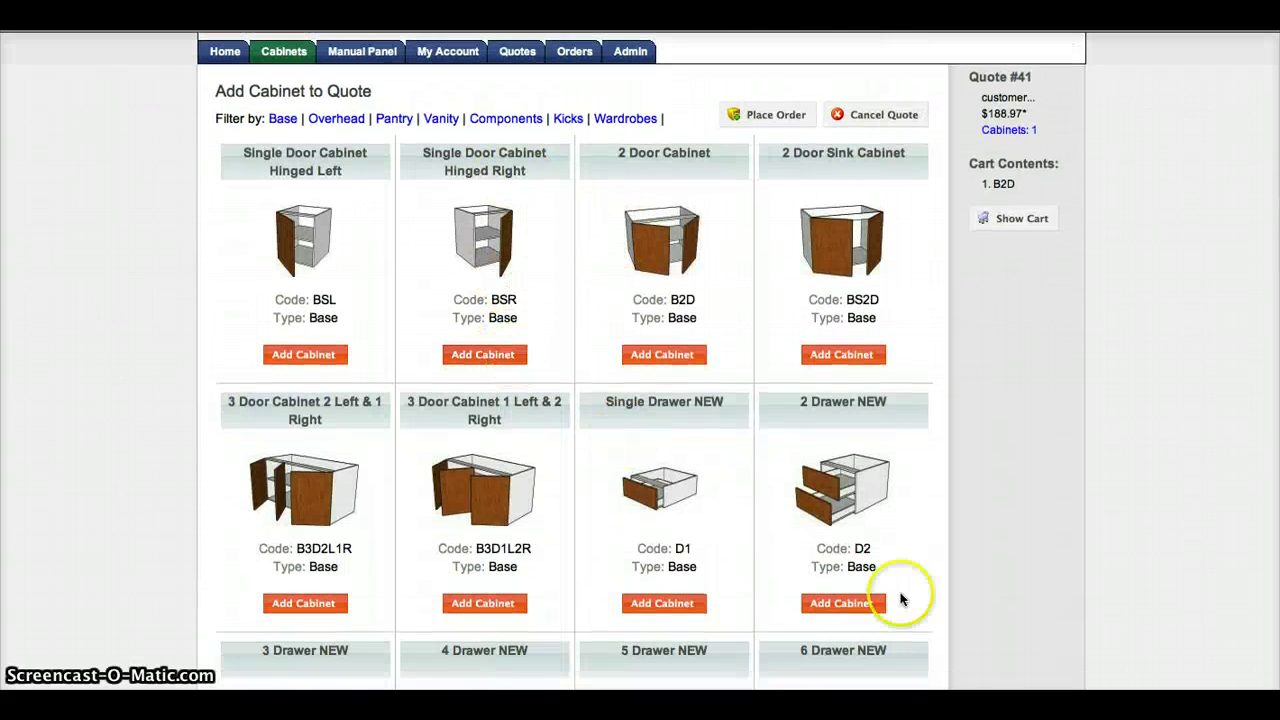
click(840, 494)
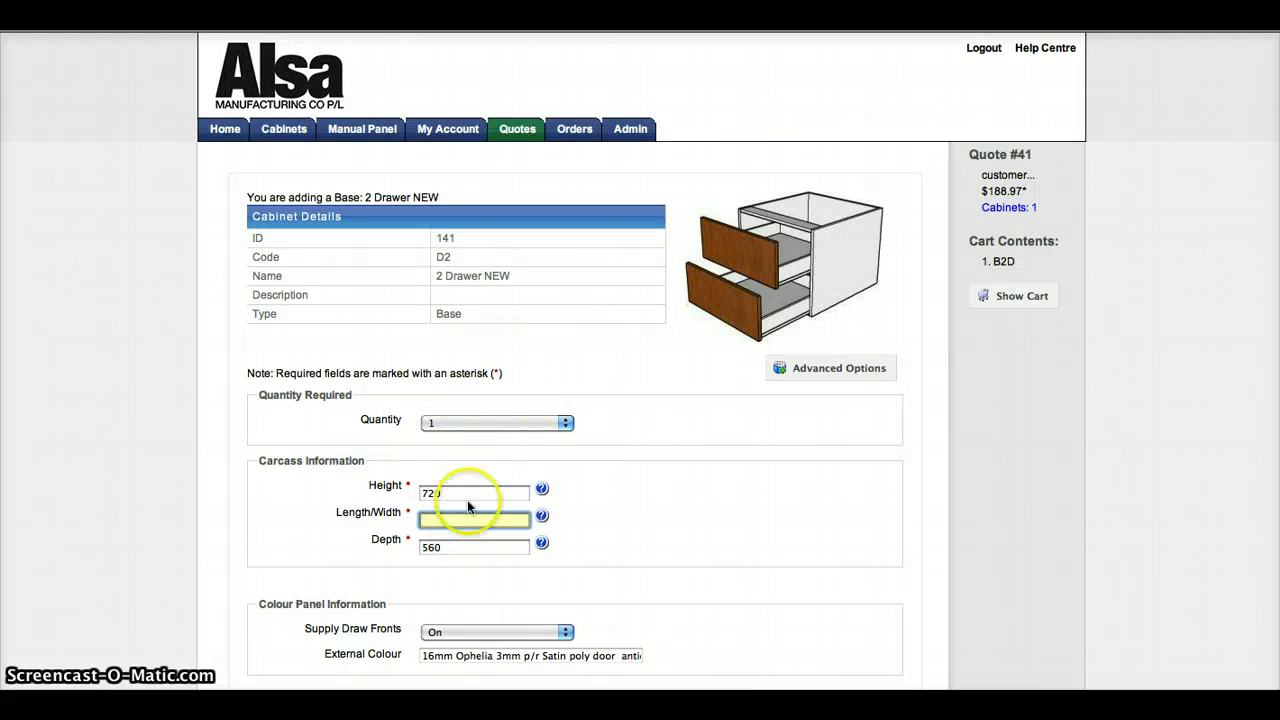
click(565, 422)
click(565, 423)
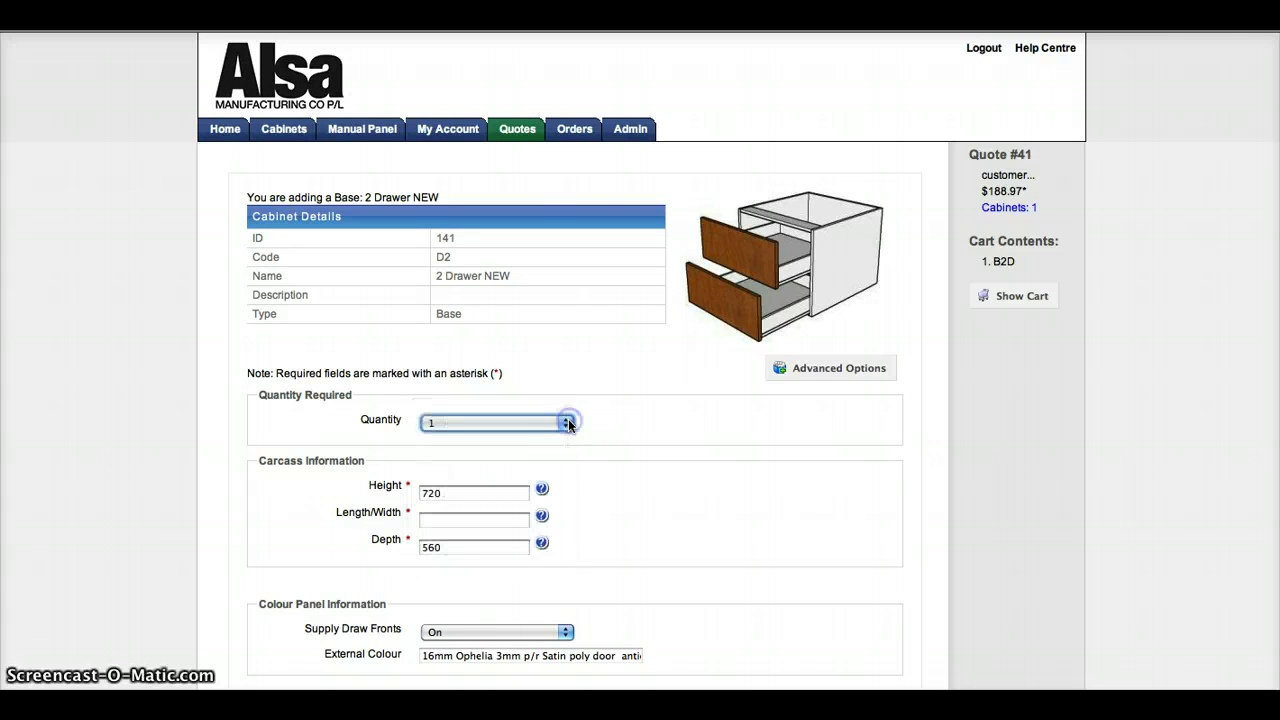
click(456, 520)
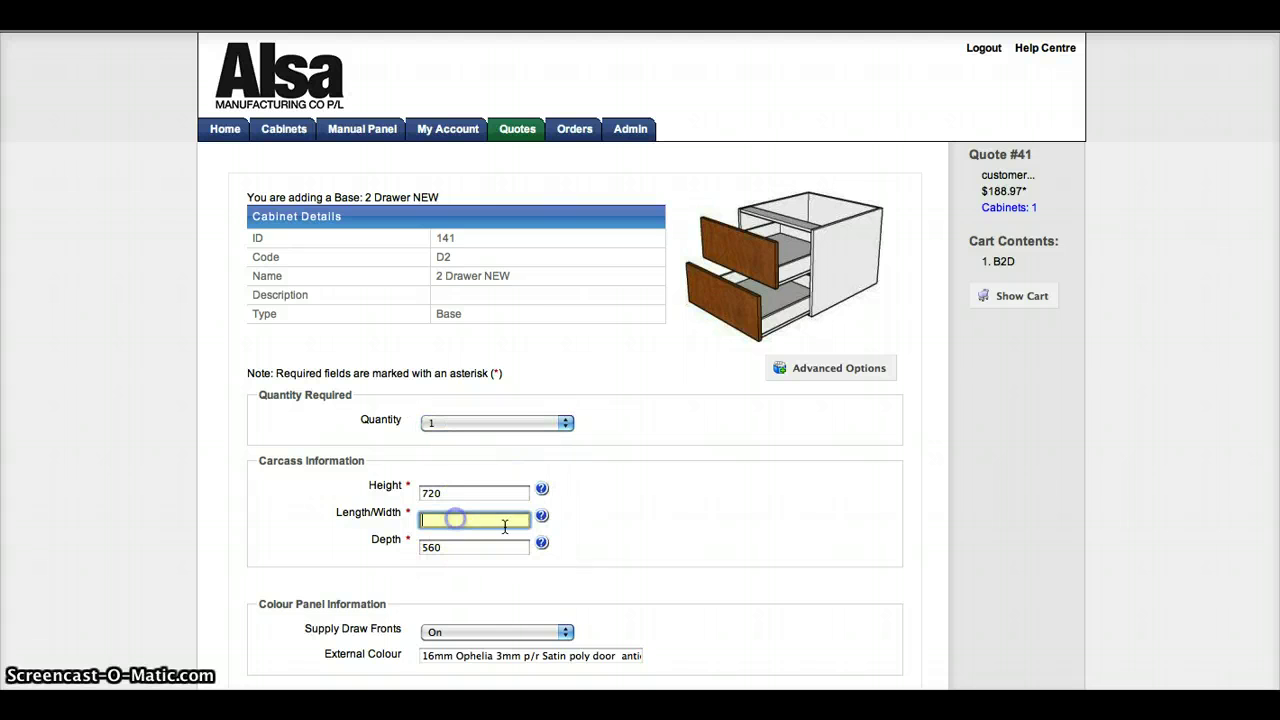
click(620, 545)
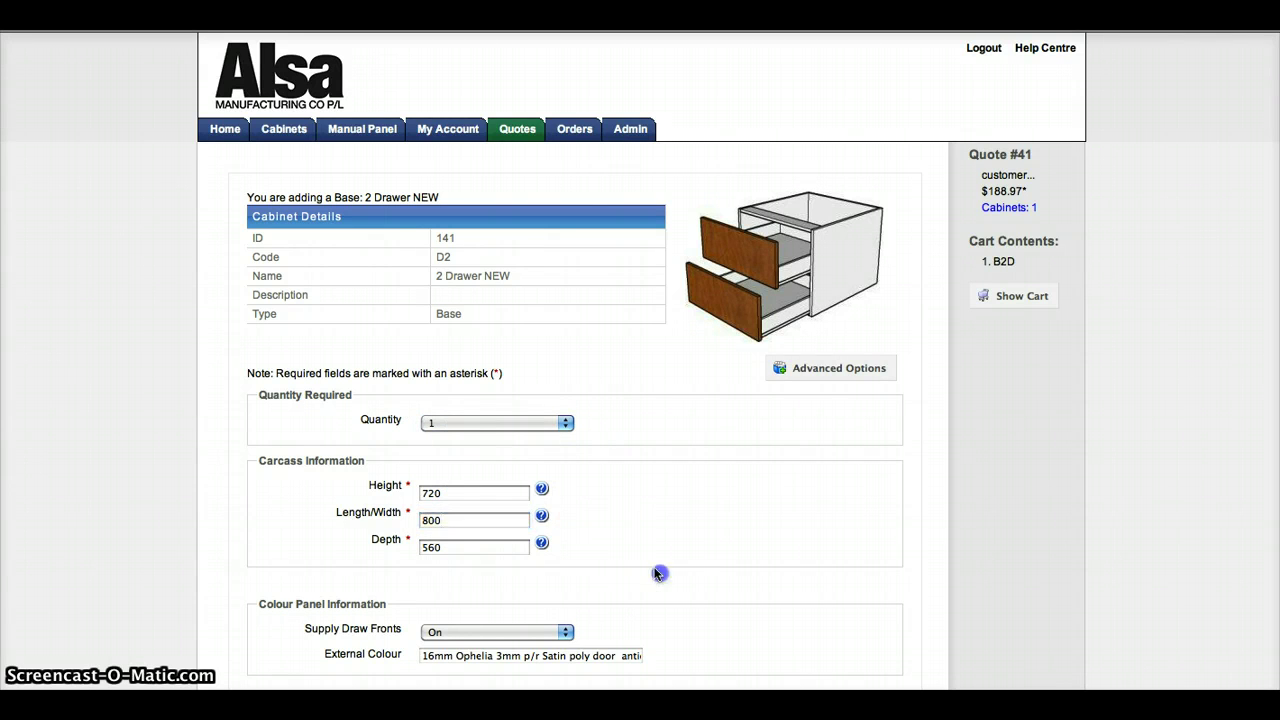
Step: Change the top drawer front height to 360 and submit, triggering validation errors
scroll(639, 566, down, 4)
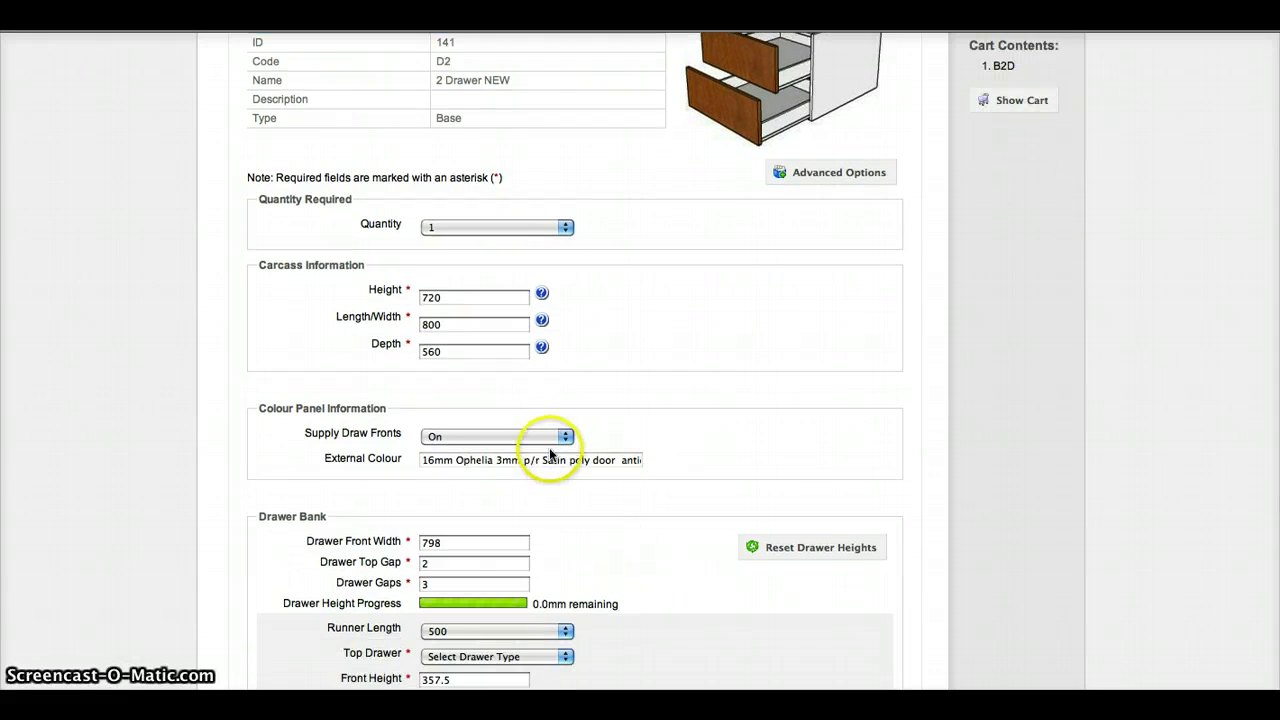
scroll(548, 441, down, 4)
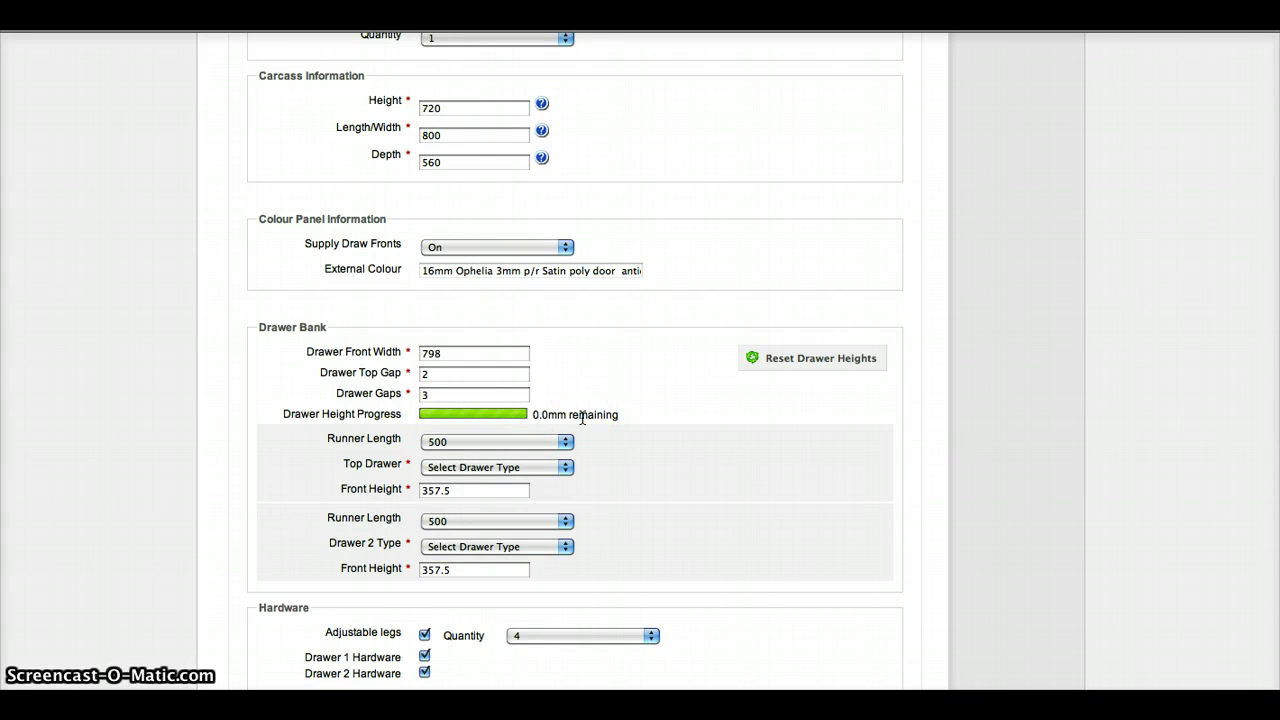
drag(482, 490, 420, 489)
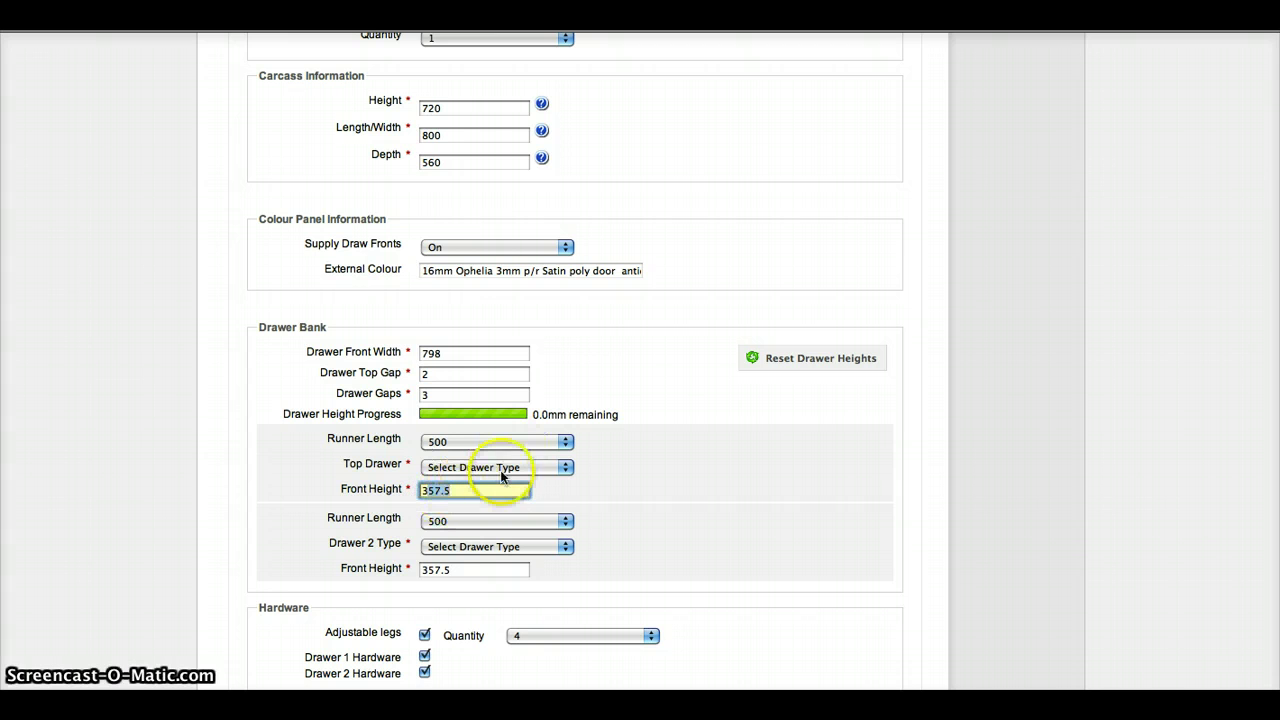
text(360)
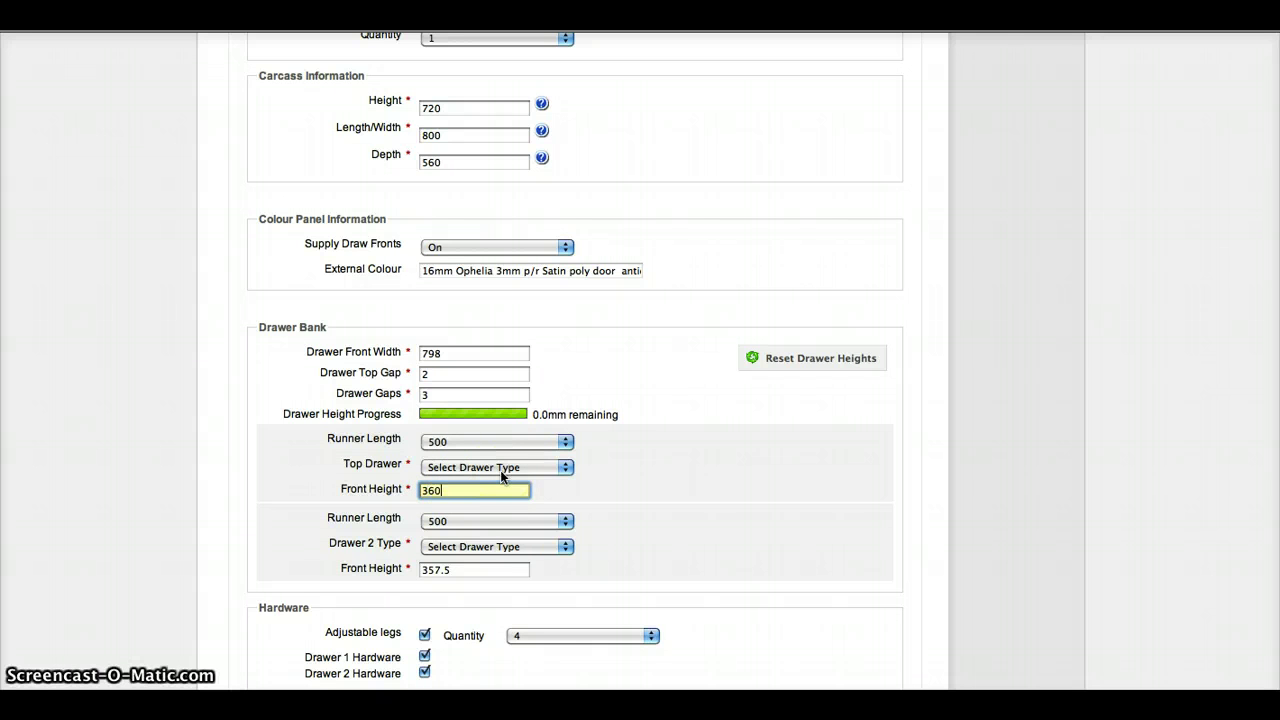
key(Return)
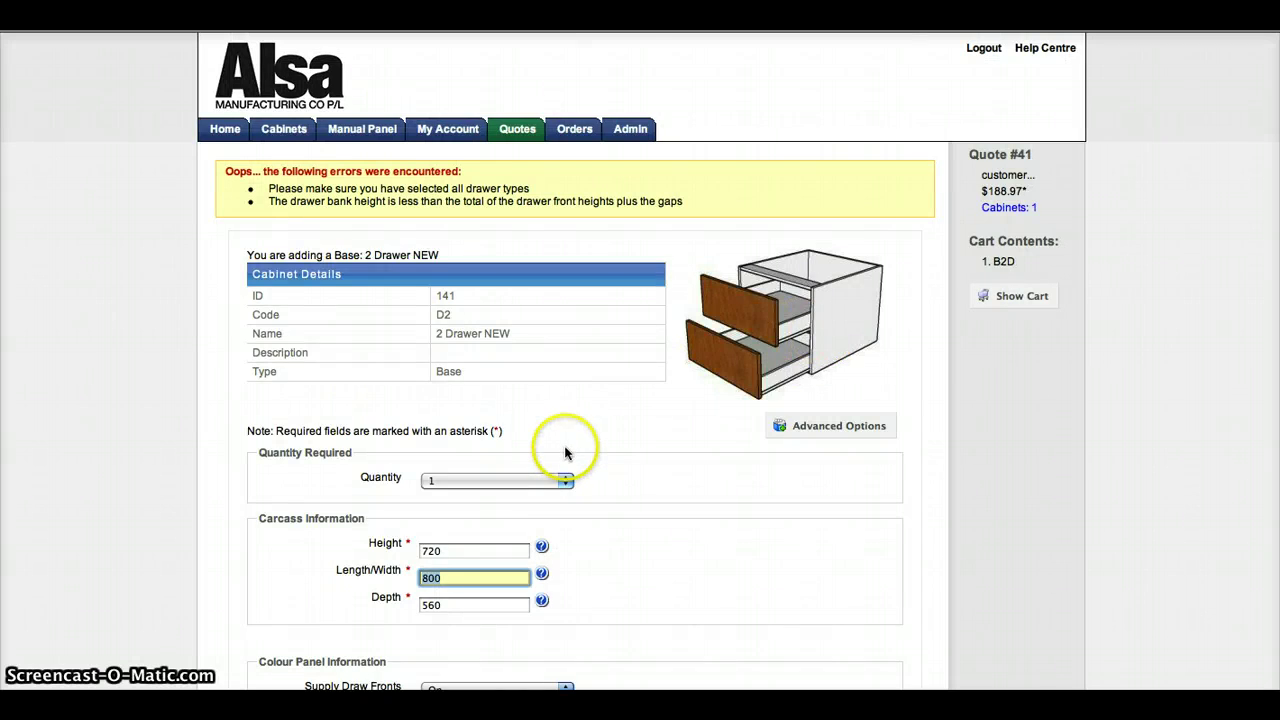
Step: Restore the top drawer front height to 357.5
scroll(565, 453, down, 5)
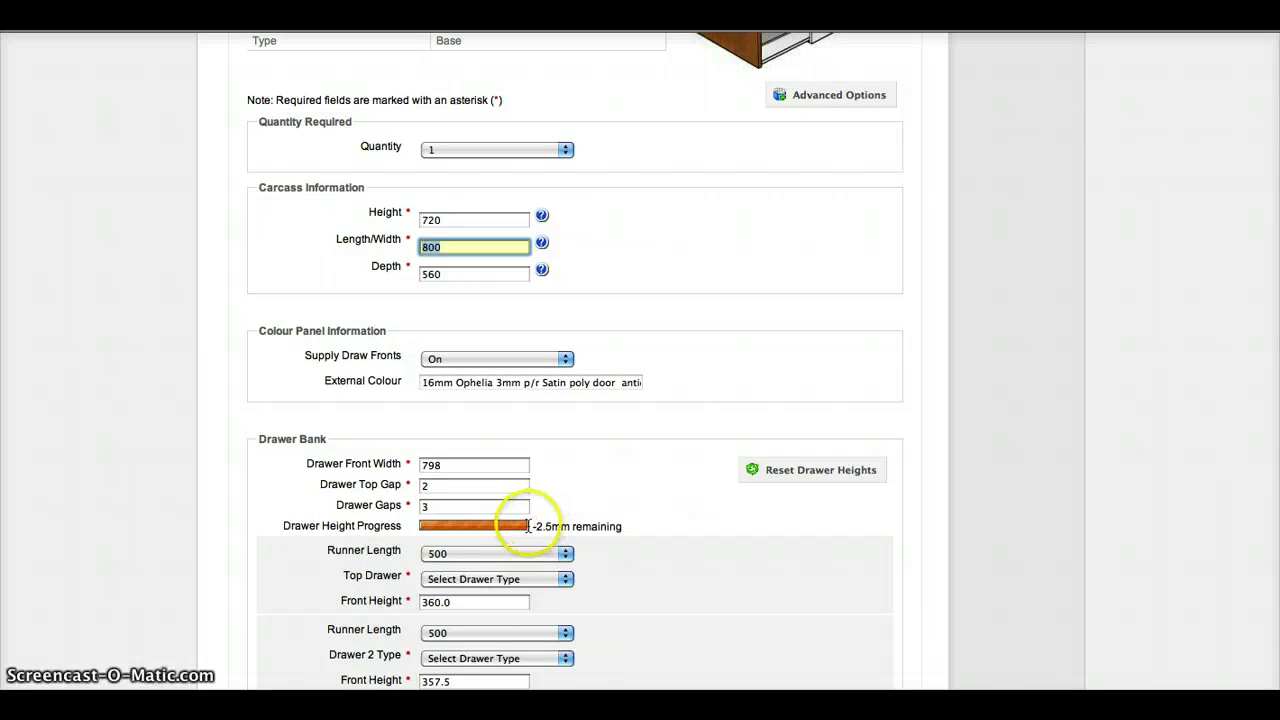
click(449, 602)
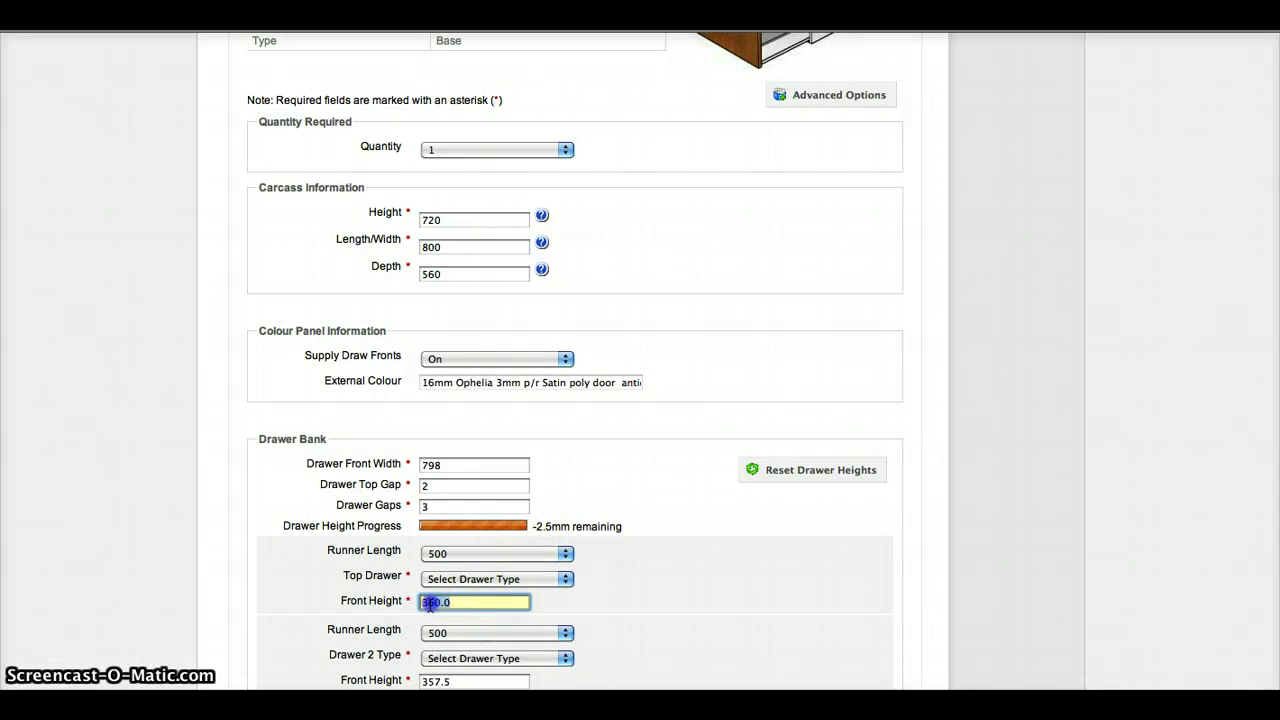
text(357.5)
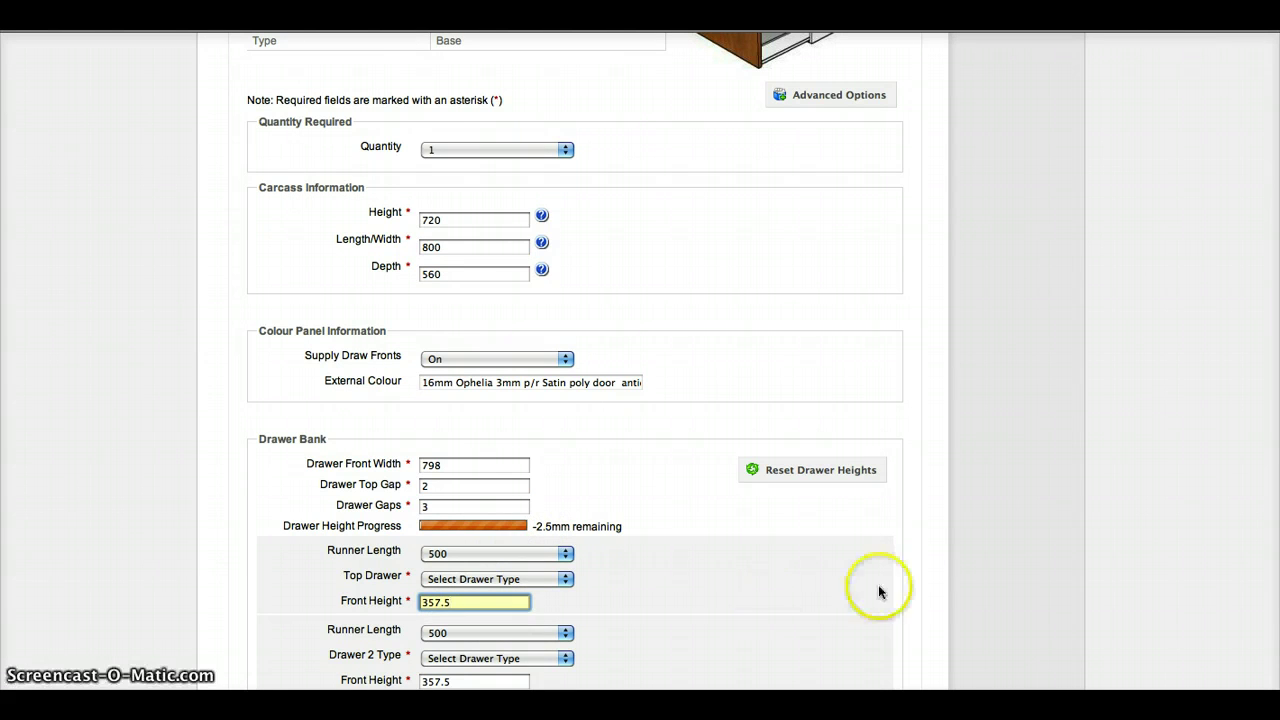
click(757, 580)
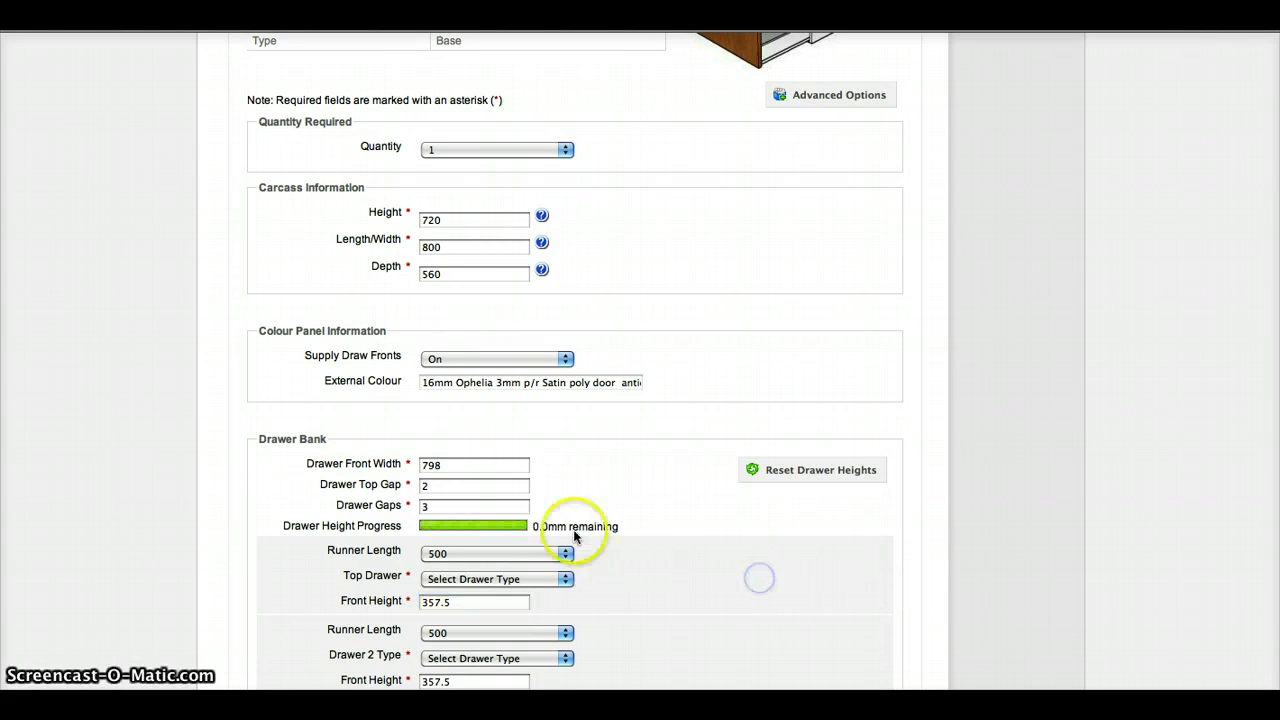
Step: Keep 500 runners, make both drawers MultiTech 150mm, and save the cabinet to the quote
scroll(601, 557, down, 3)
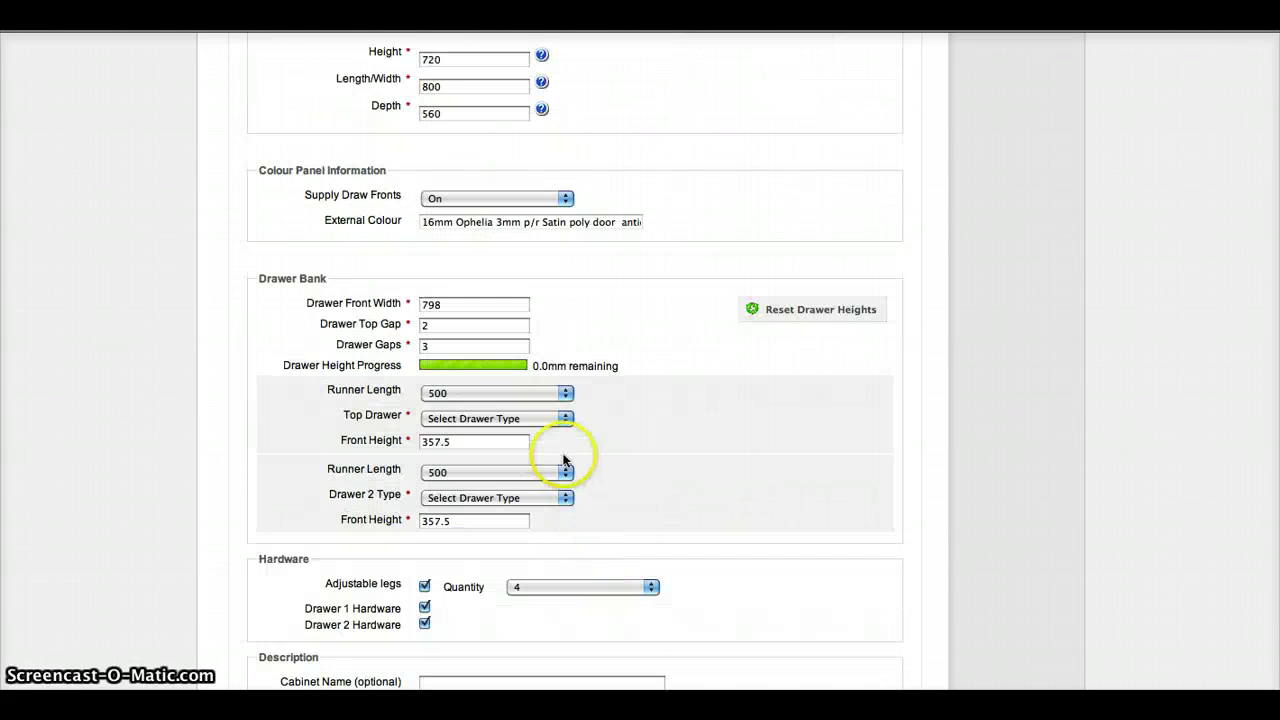
click(566, 394)
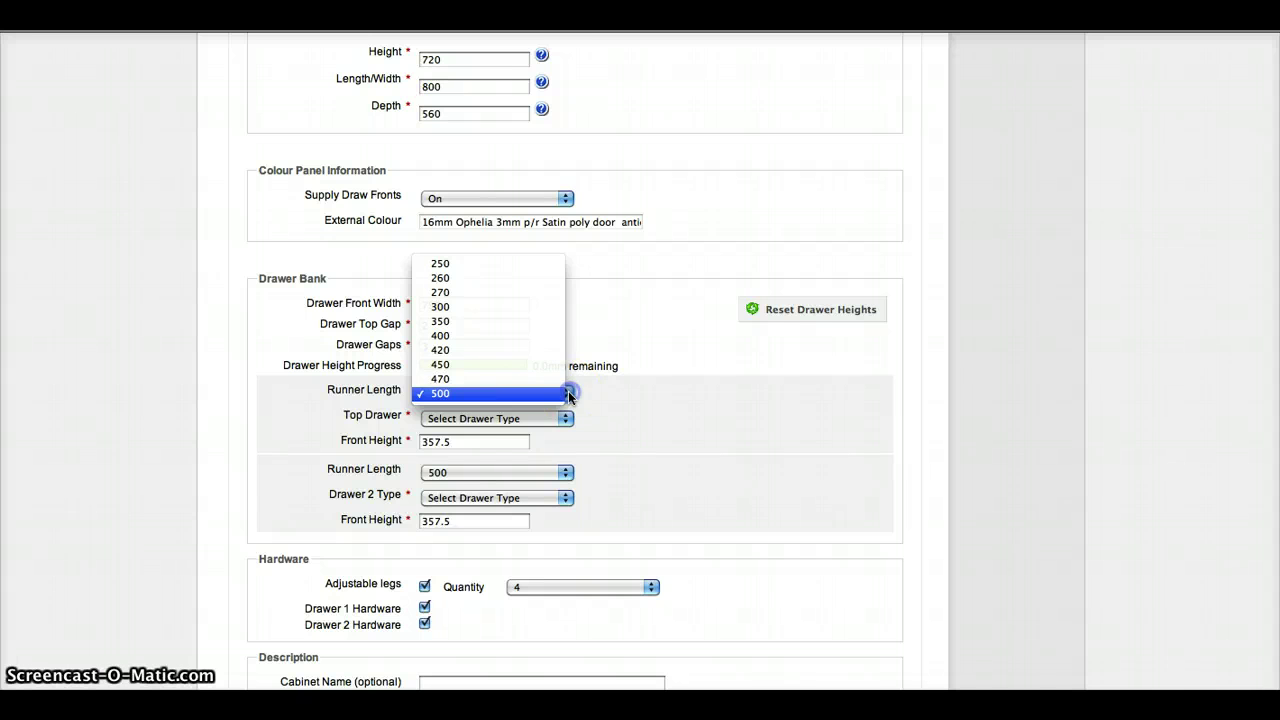
click(569, 395)
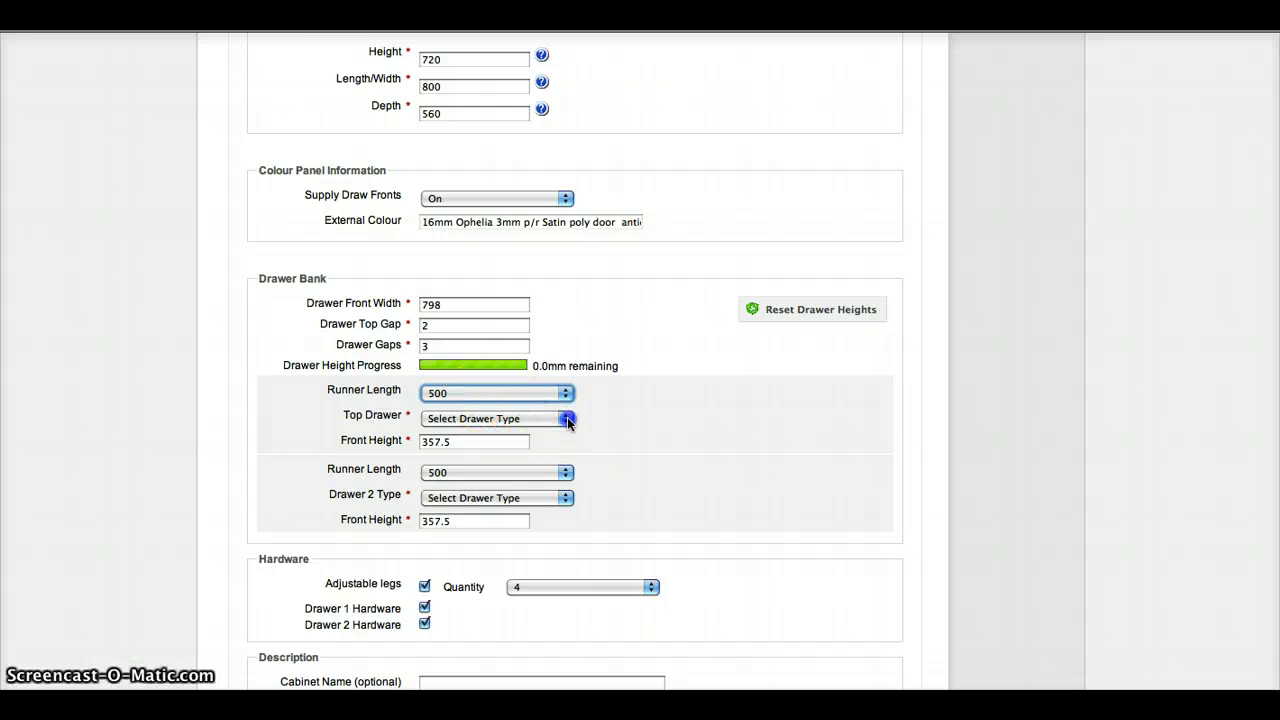
click(566, 418)
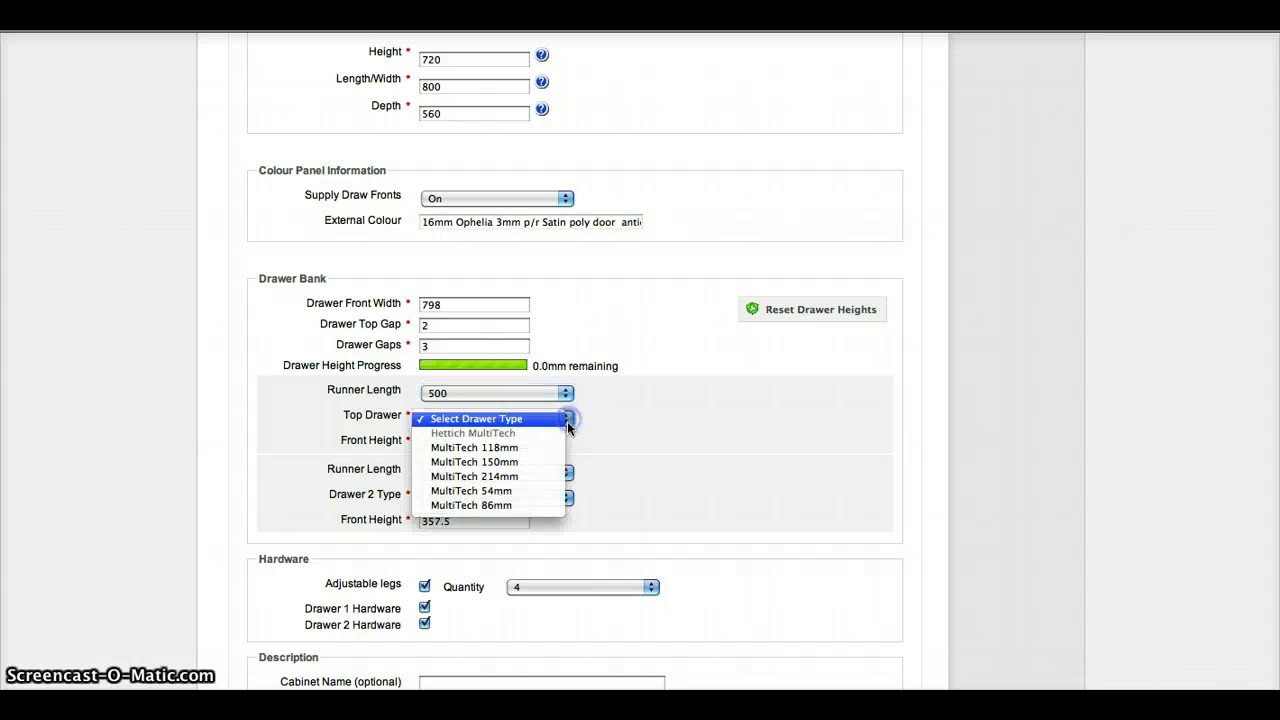
click(531, 462)
scroll(613, 455, down, 3)
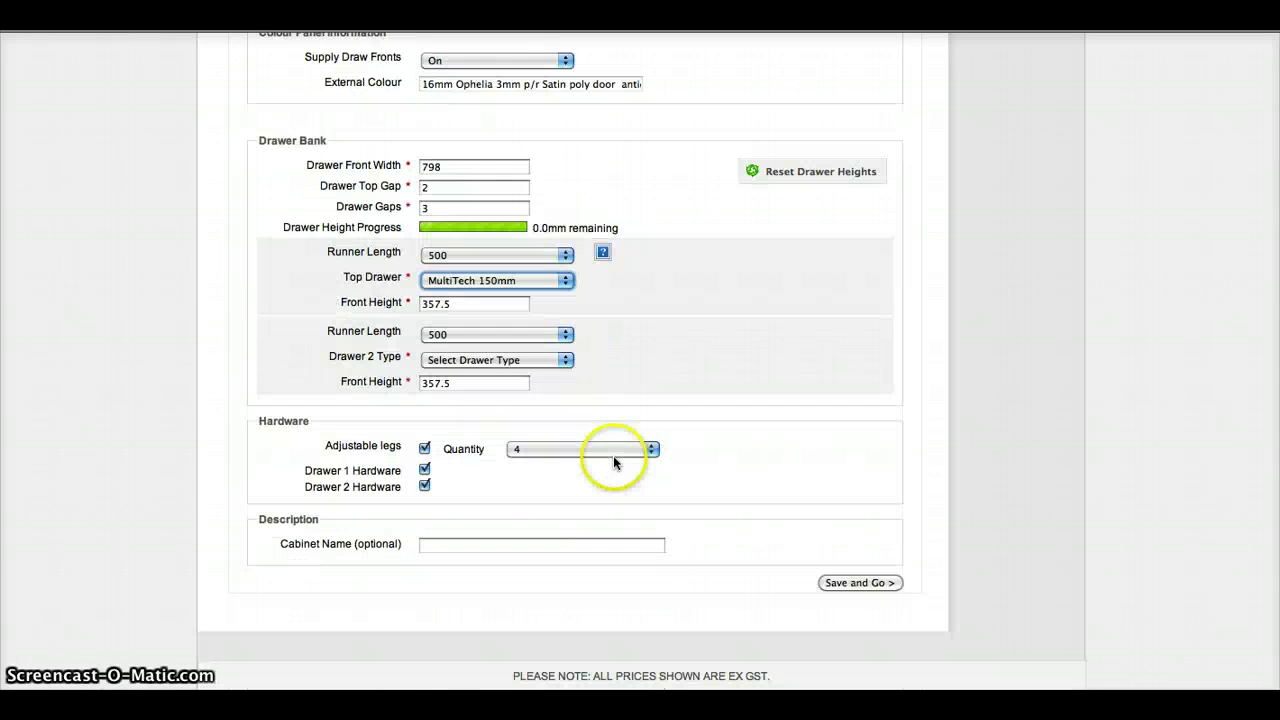
click(560, 360)
click(532, 404)
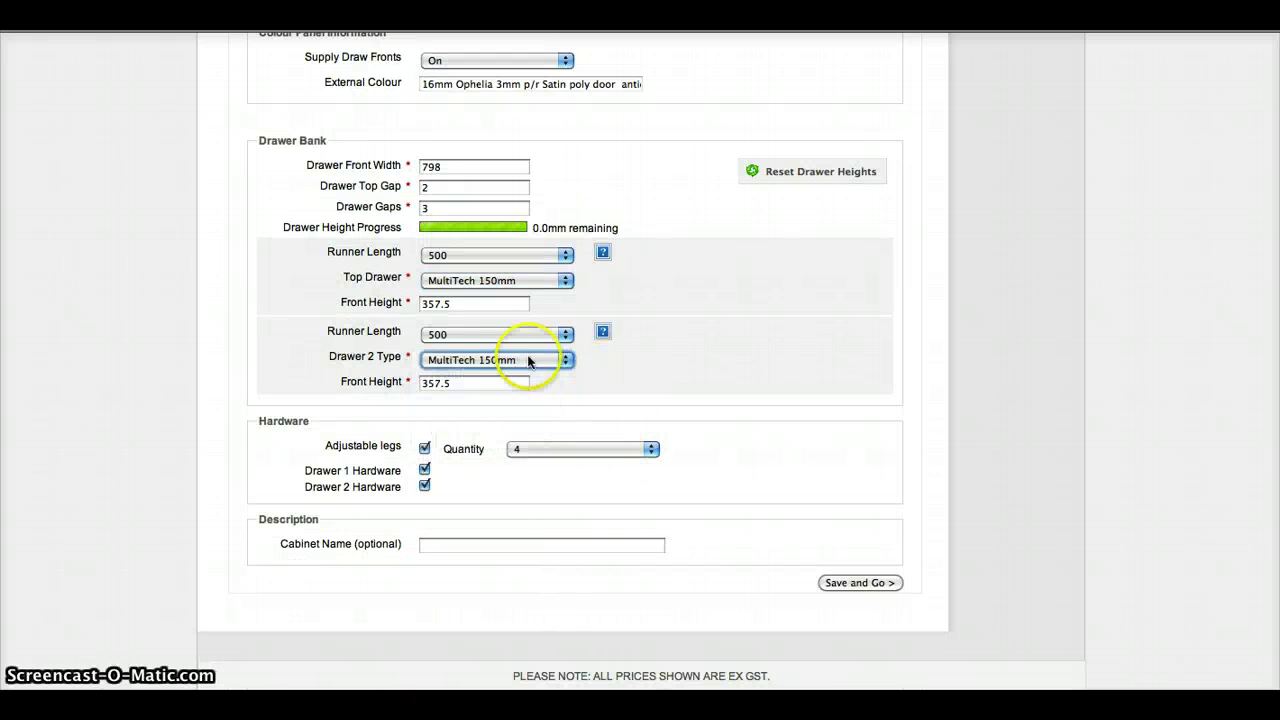
click(885, 583)
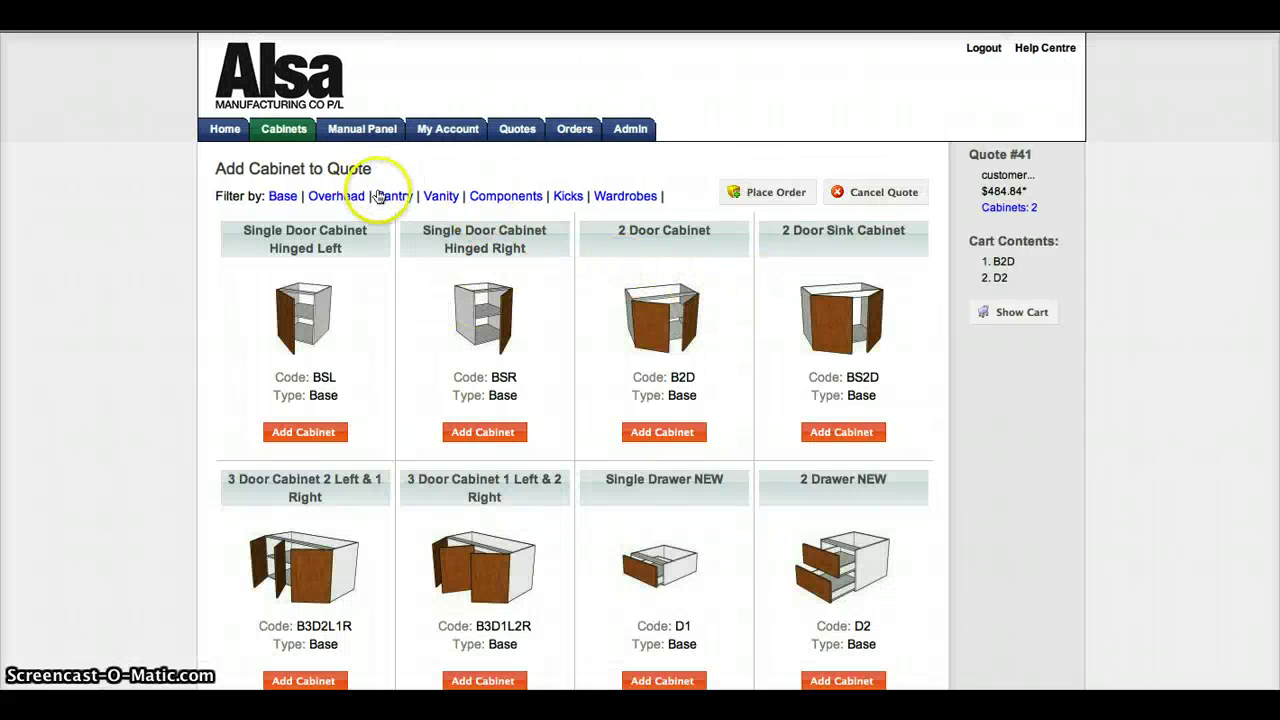
Step: Filter the catalogue to Pantry cabinets and start adding a Pantry L Corner Left (PCL)
click(404, 200)
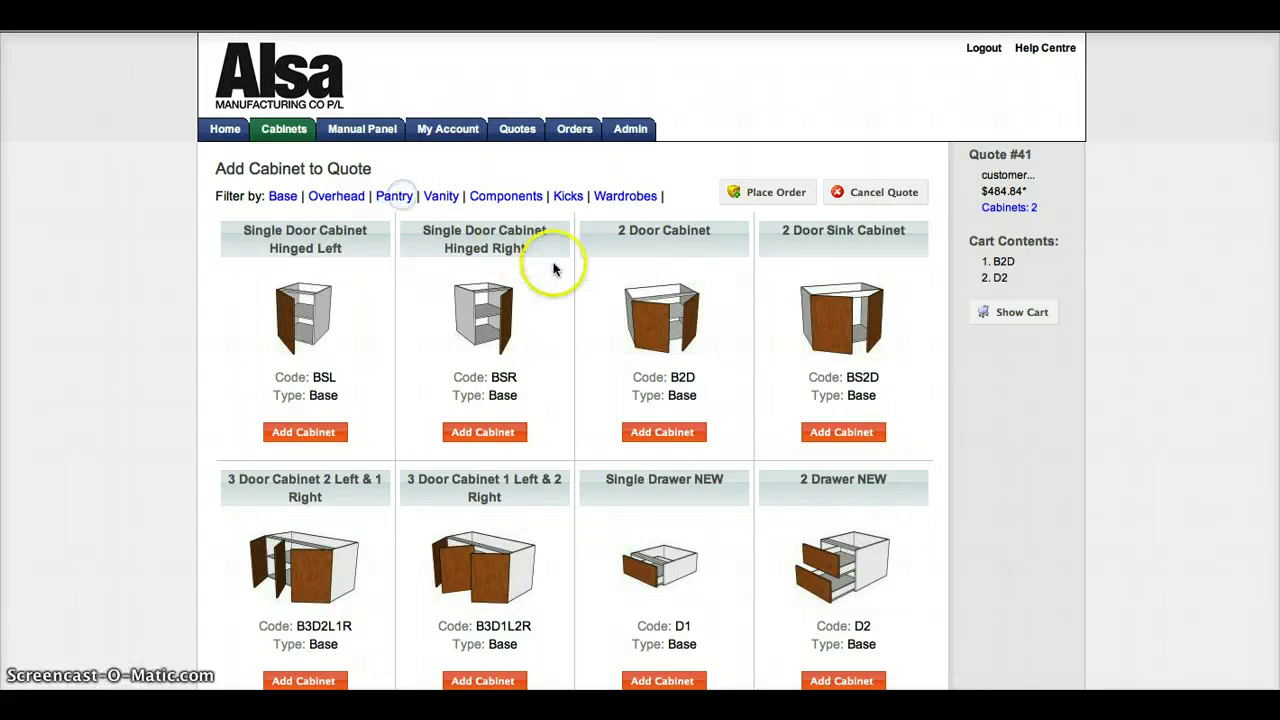
scroll(551, 263, down, 3)
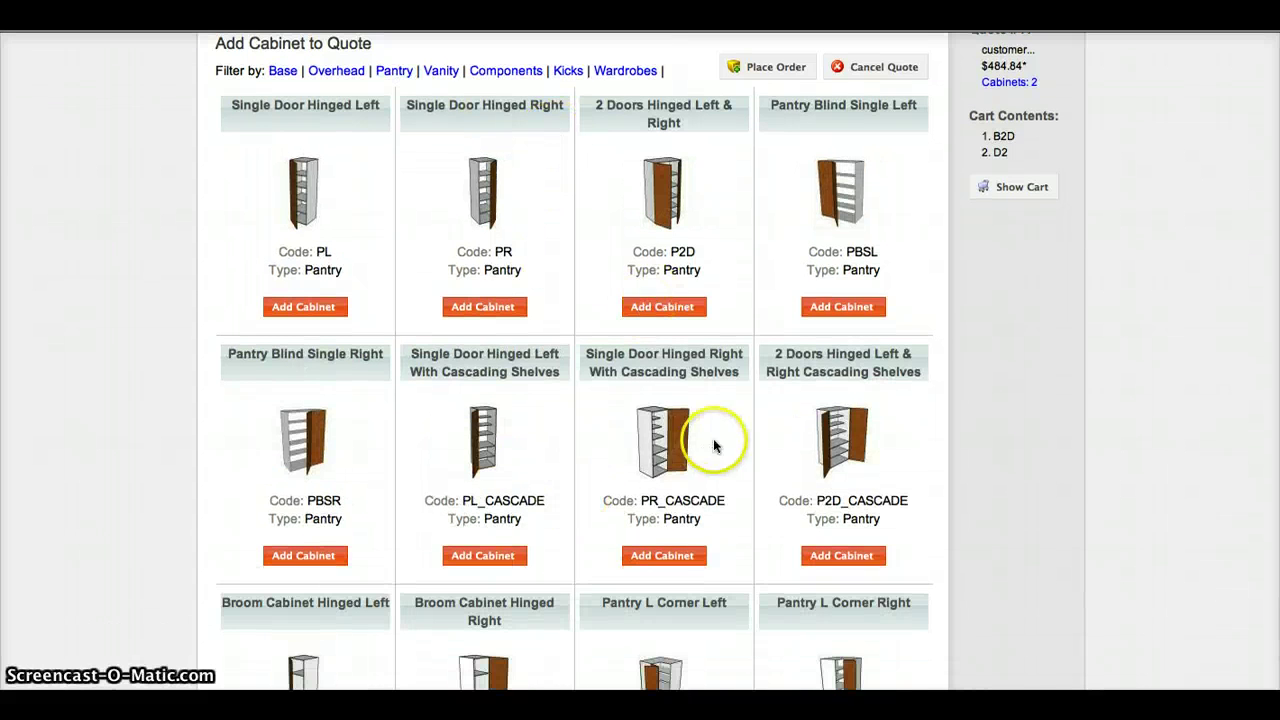
scroll(677, 512, down, 5)
scroll(676, 490, down, 1)
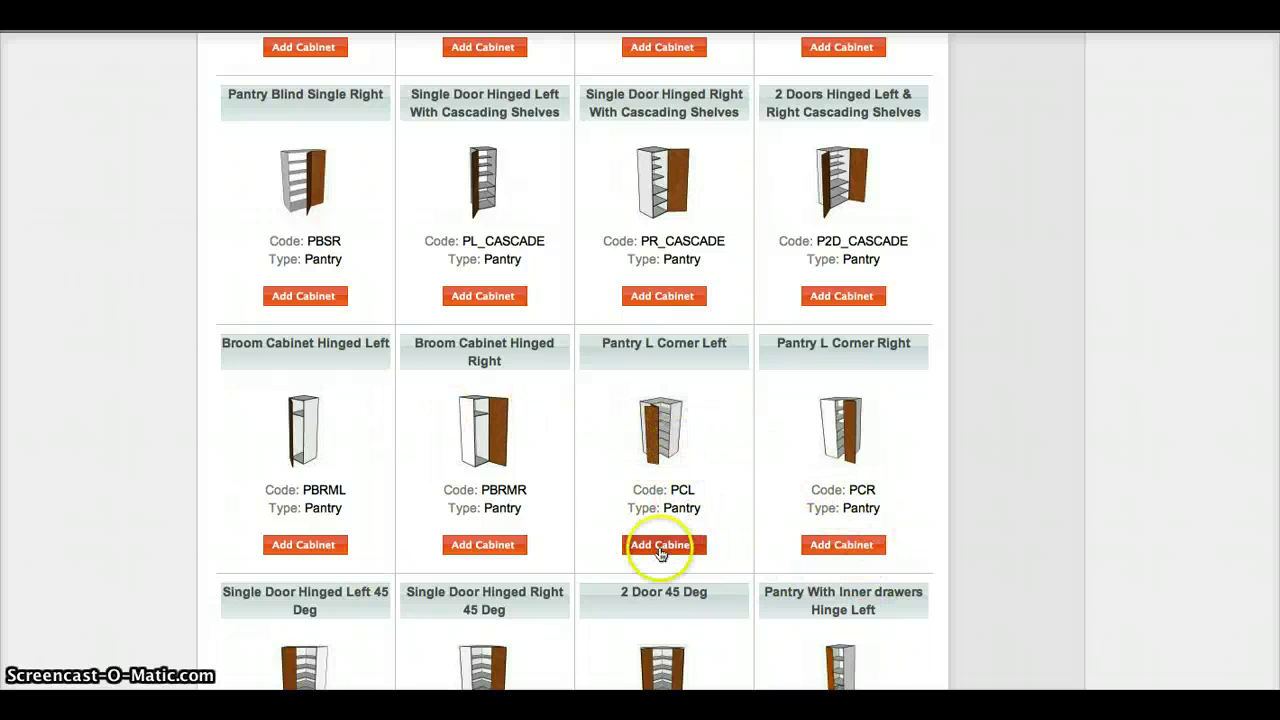
scroll(663, 547, down, 1)
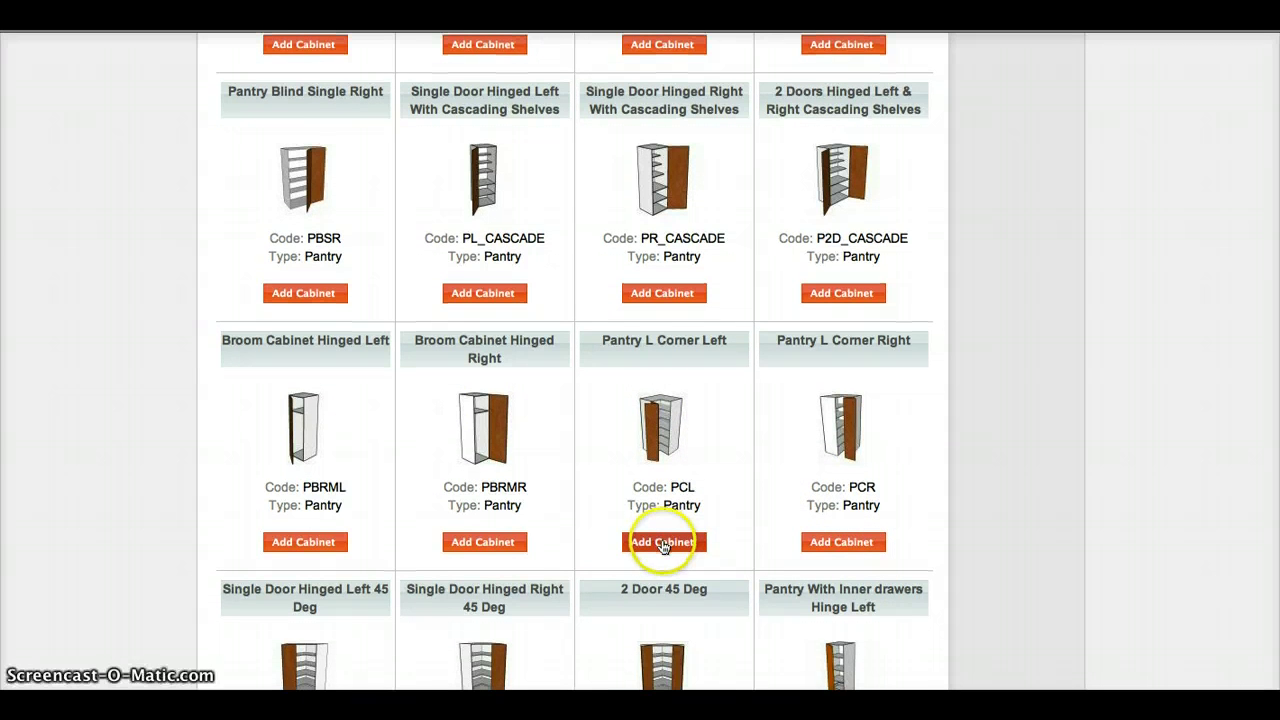
click(663, 542)
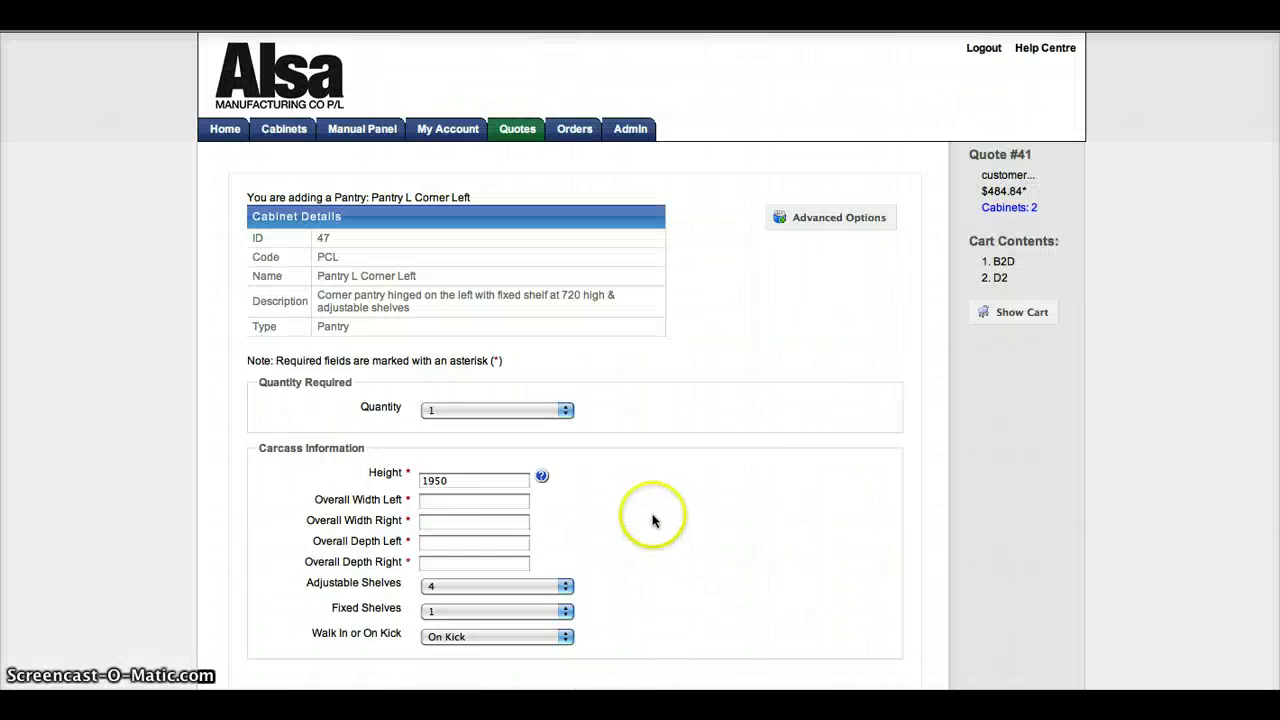
Step: Enter overall widths of 900 left and right, depth 560 left and 500 right
scroll(640, 440, down, 3)
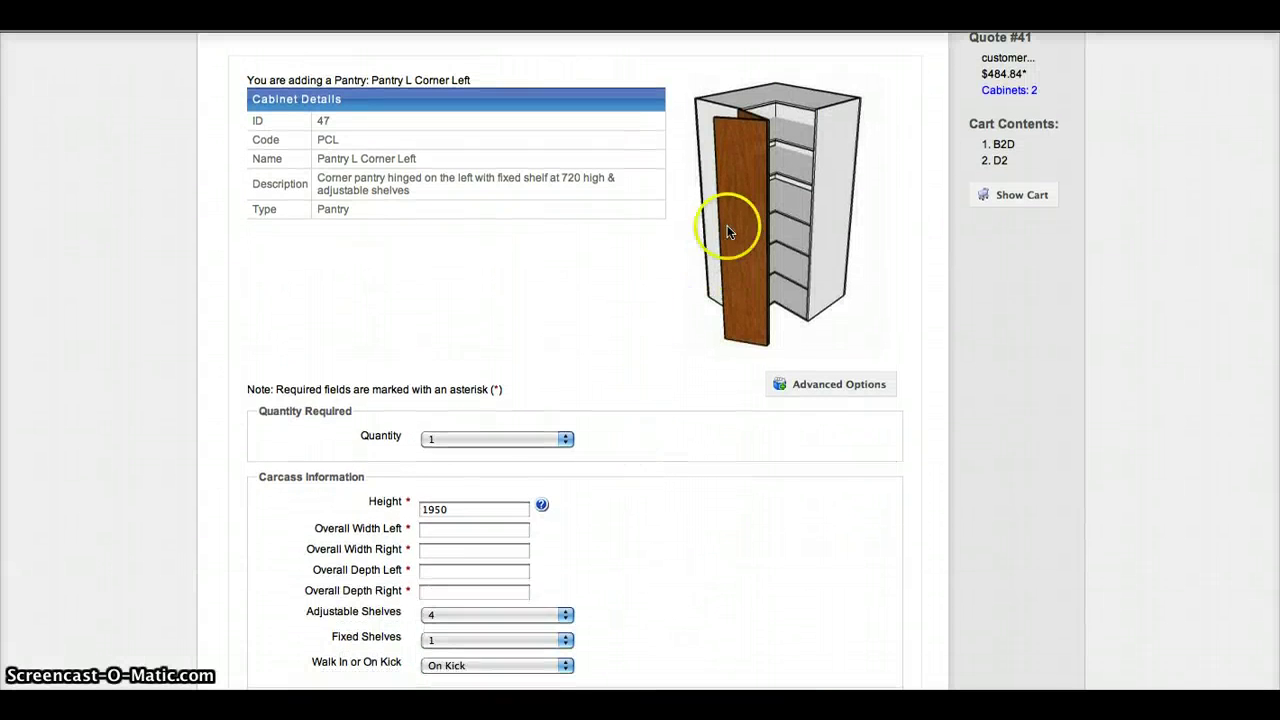
scroll(530, 438, down, 2)
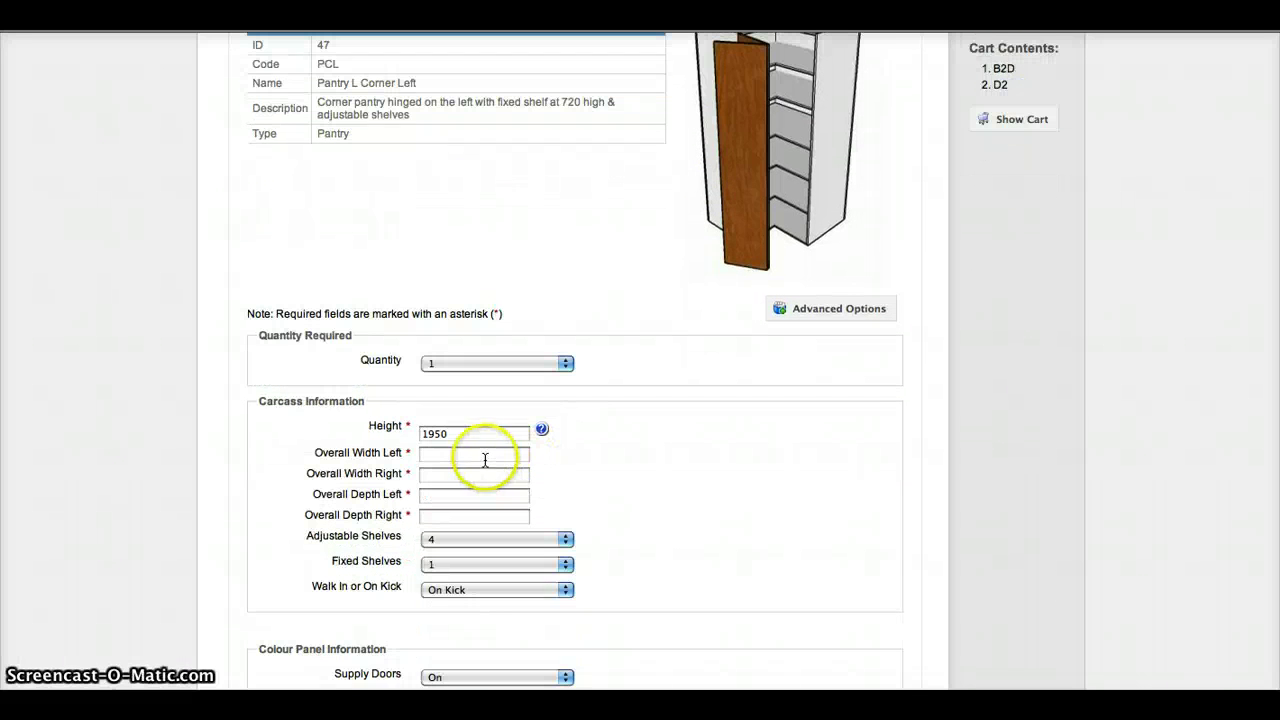
click(495, 452)
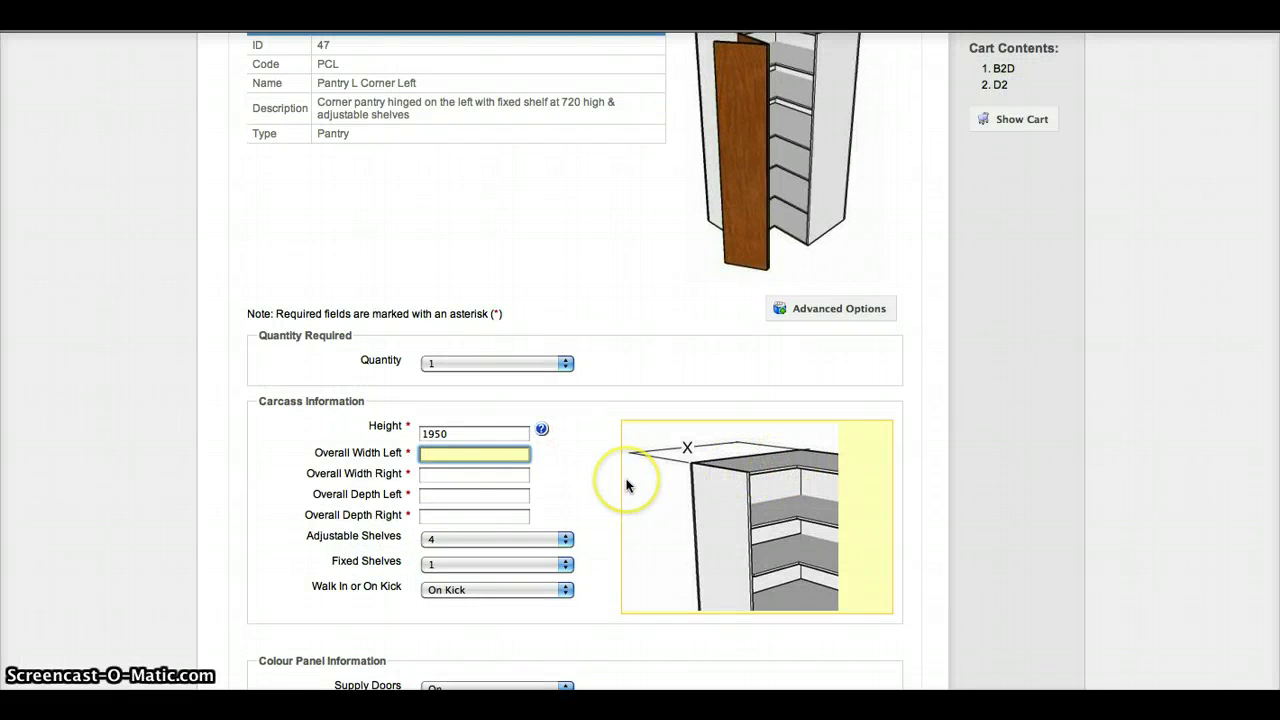
text(900)
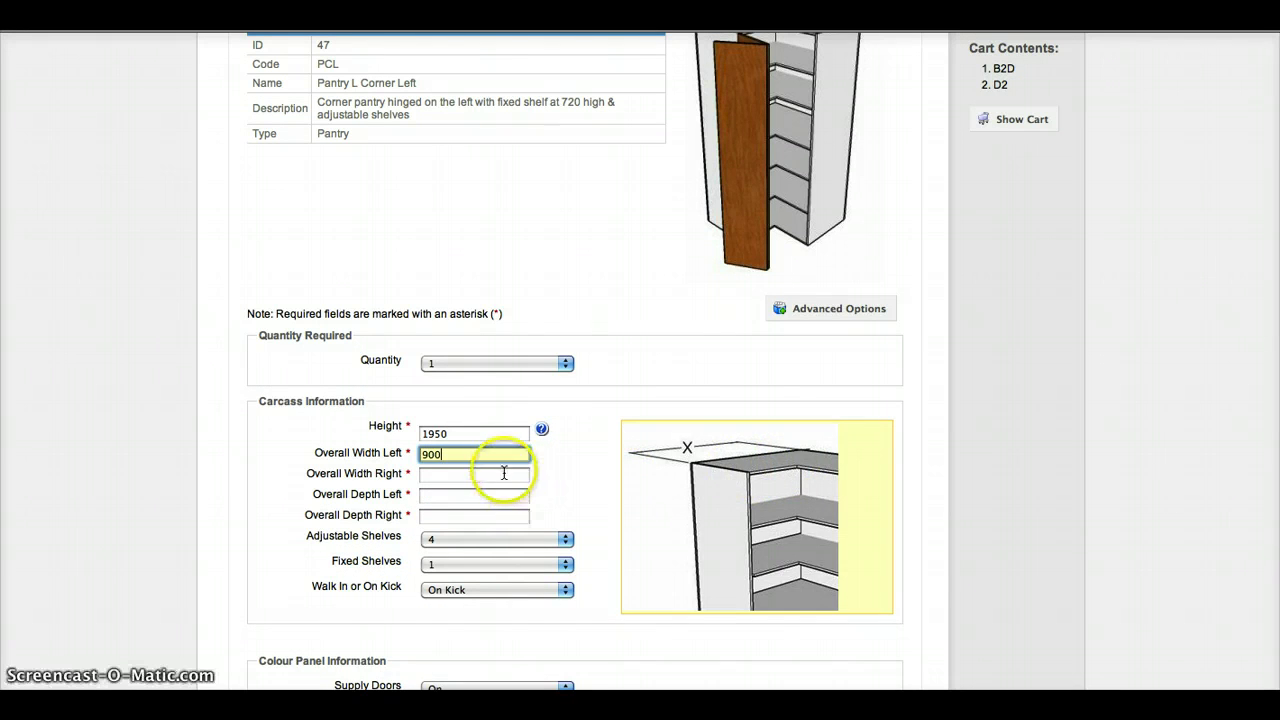
click(503, 475)
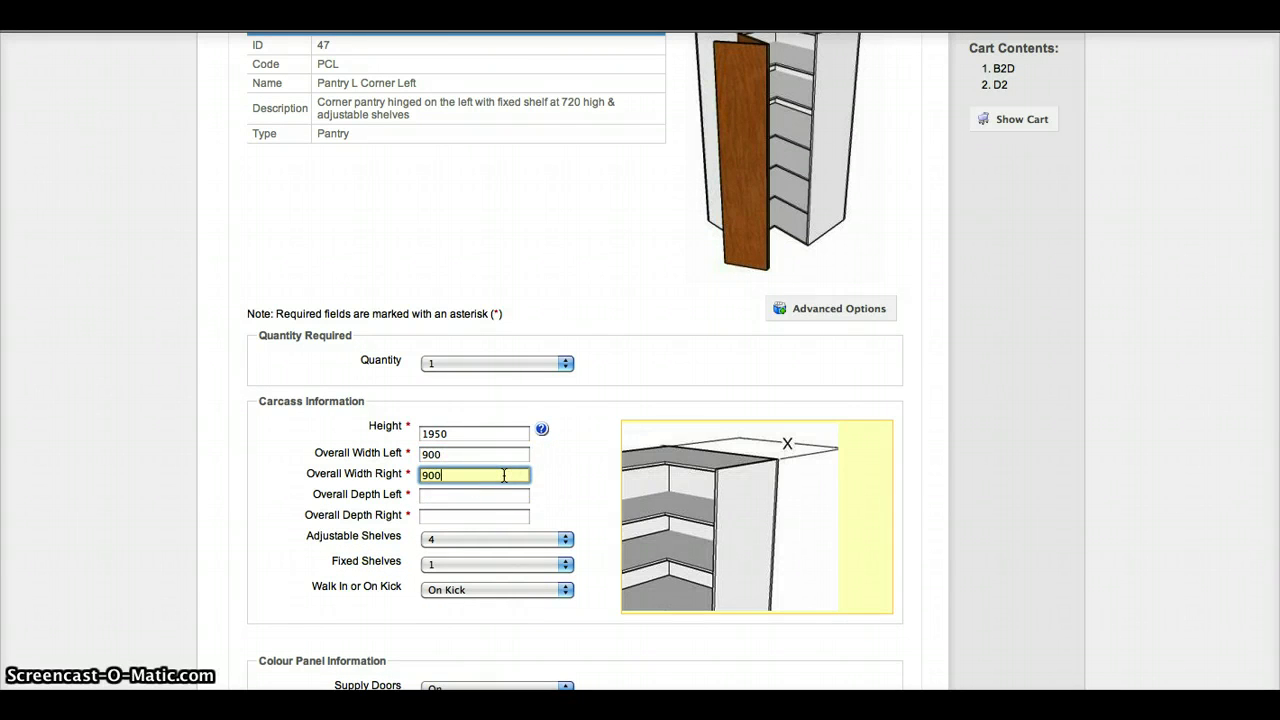
click(498, 494)
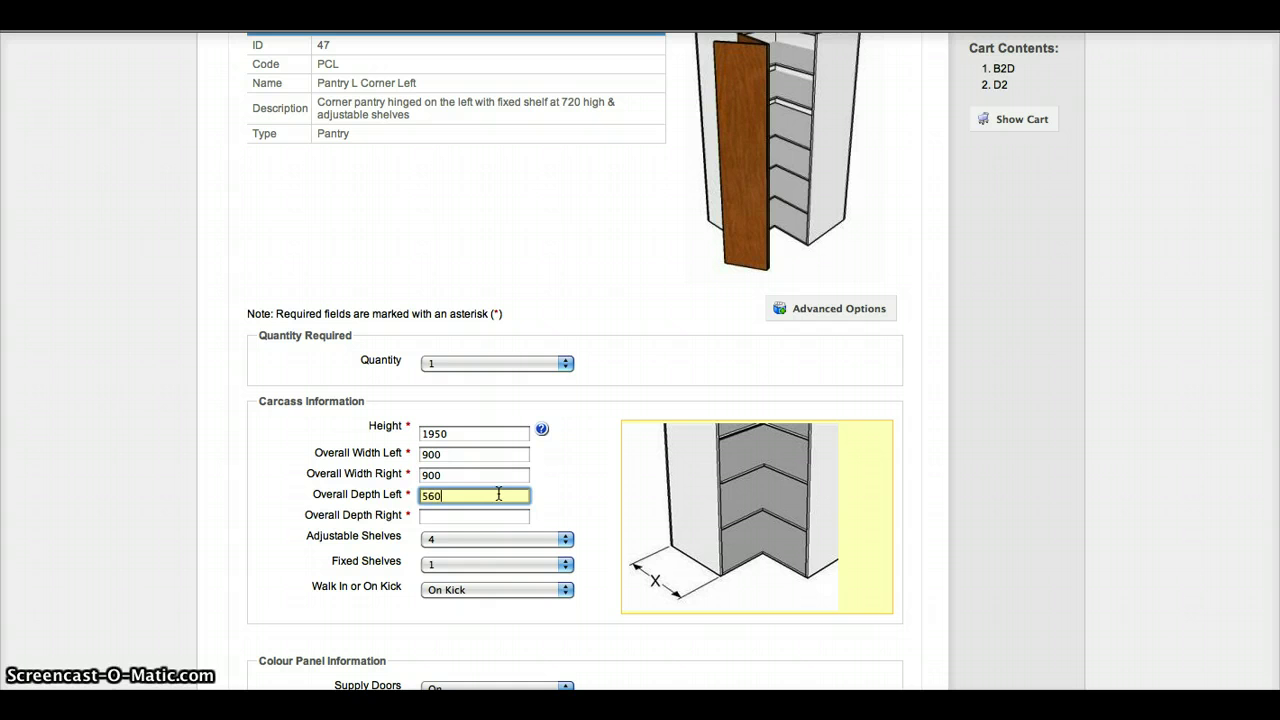
click(479, 518)
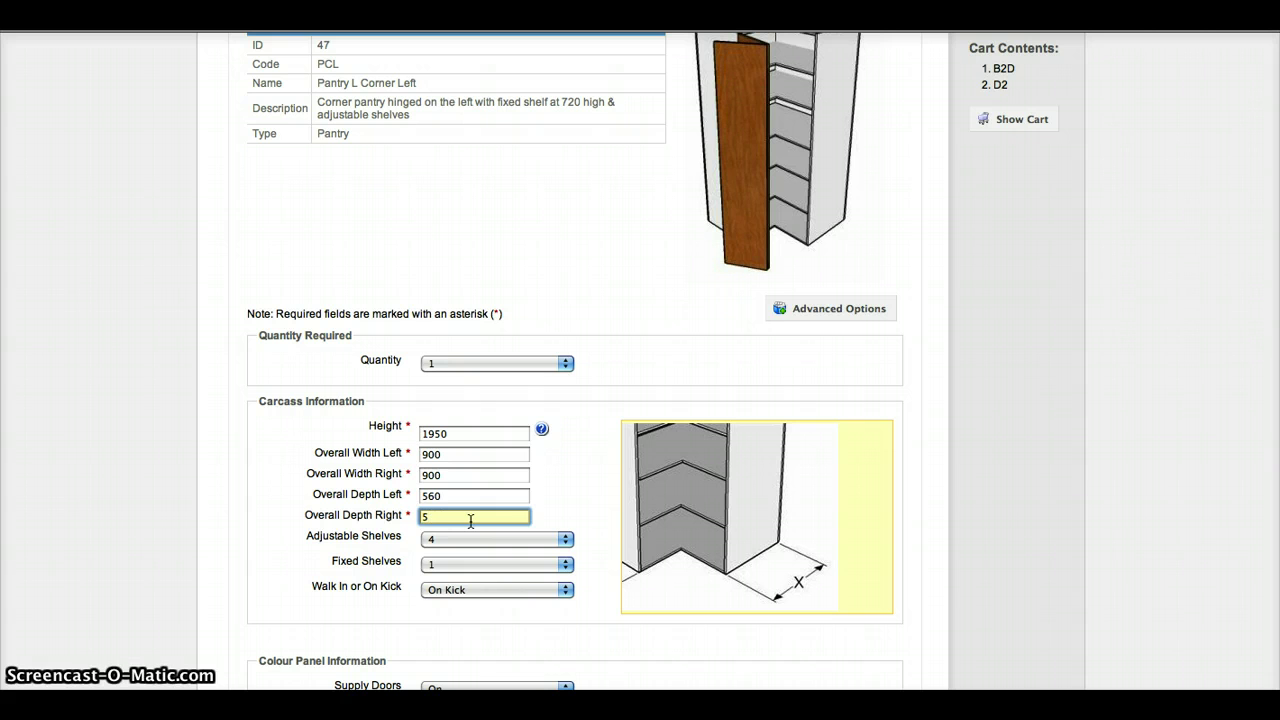
click(607, 494)
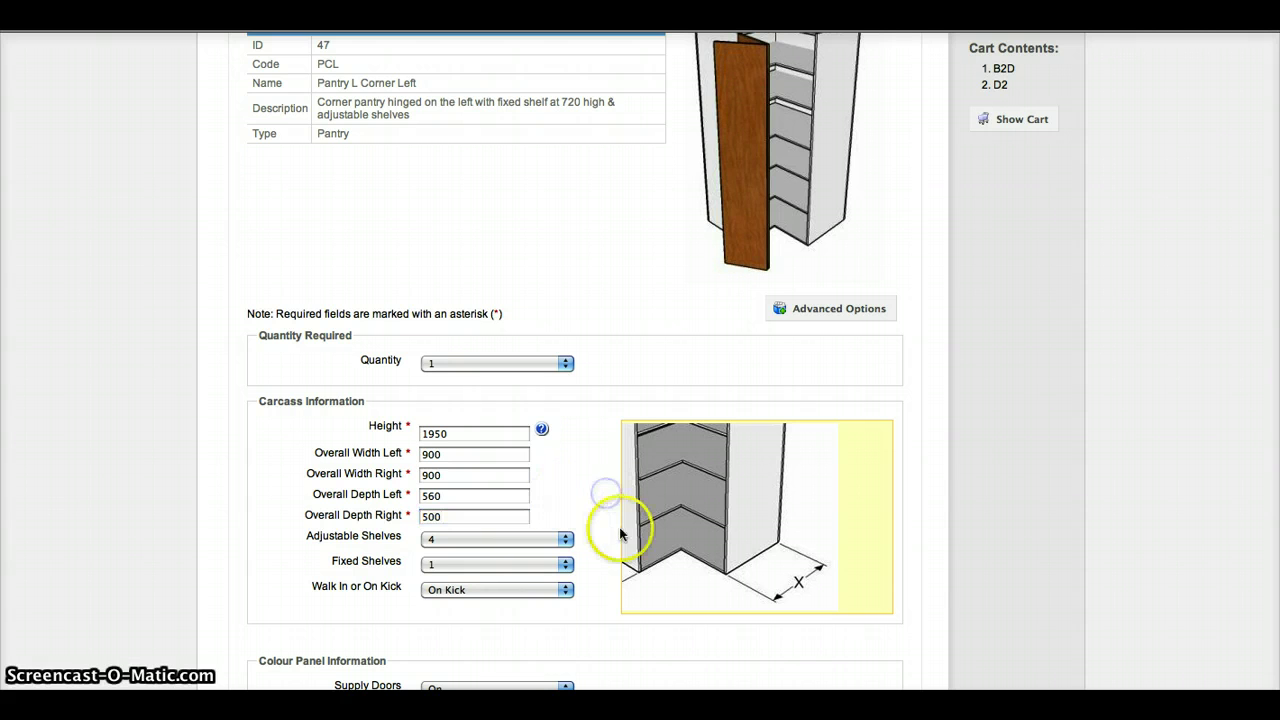
scroll(572, 524, down, 1)
scroll(572, 524, down, 1)
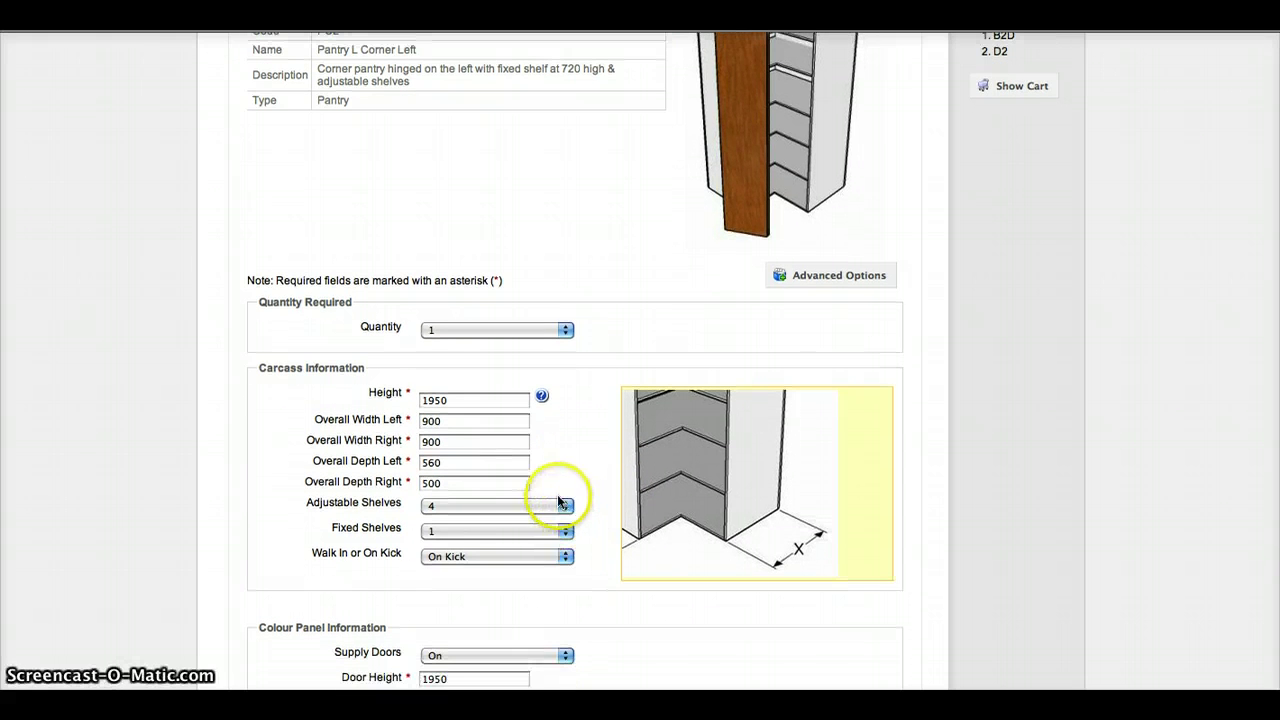
Step: Give the corner pantry 5 adjustable shelves
click(562, 506)
click(522, 520)
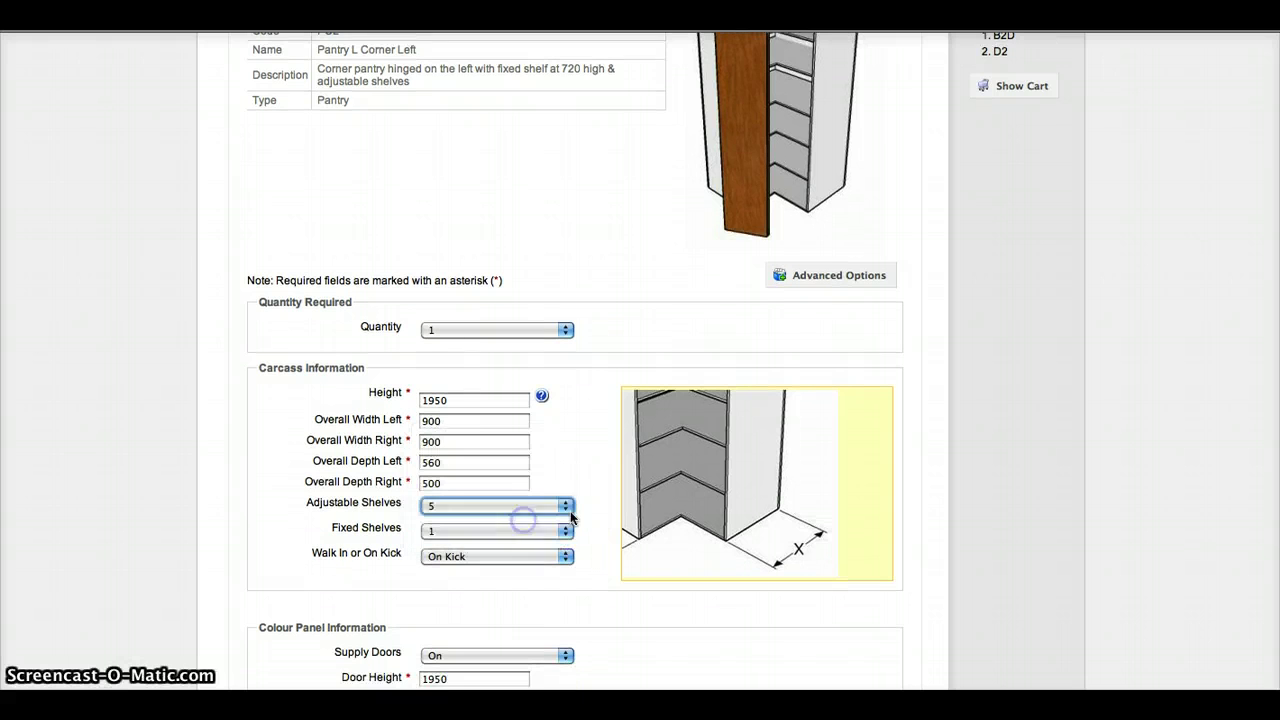
scroll(525, 520, down, 2)
scroll(563, 497, down, 5)
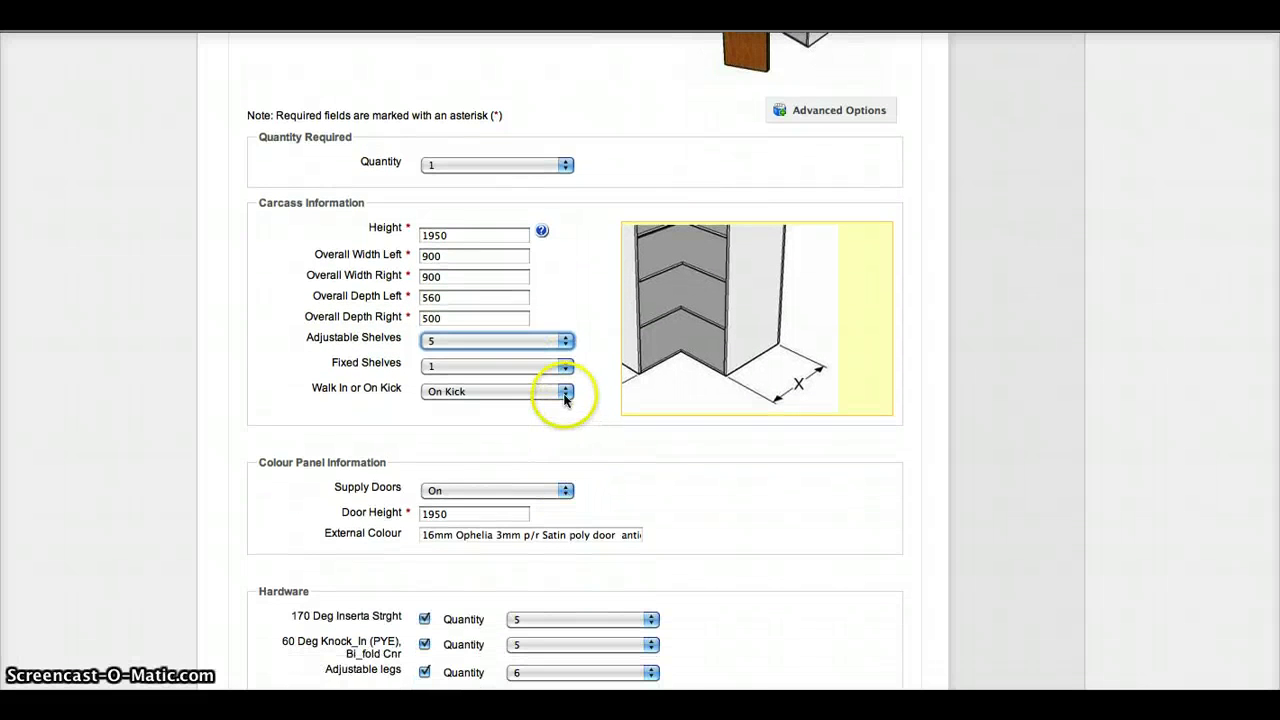
Step: Make it a Walk In cabinet named '#1' and save it into quote 41
click(562, 393)
click(549, 407)
scroll(563, 409, down, 6)
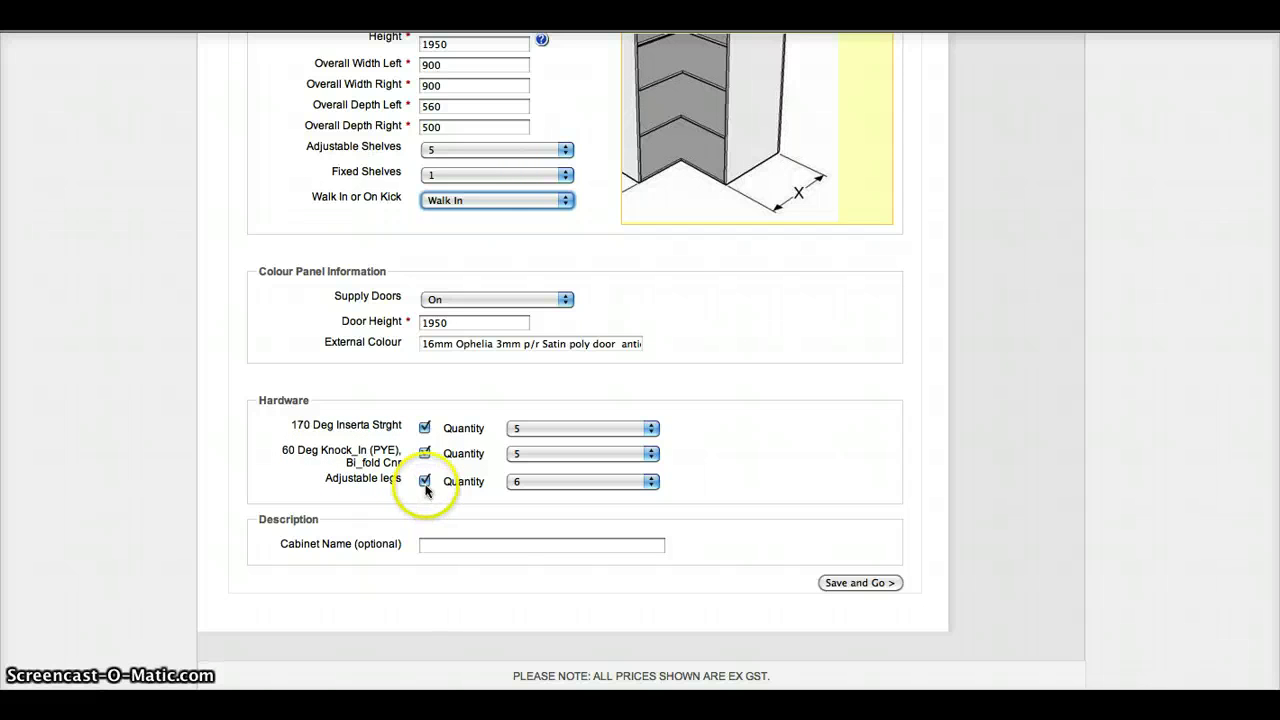
click(498, 545)
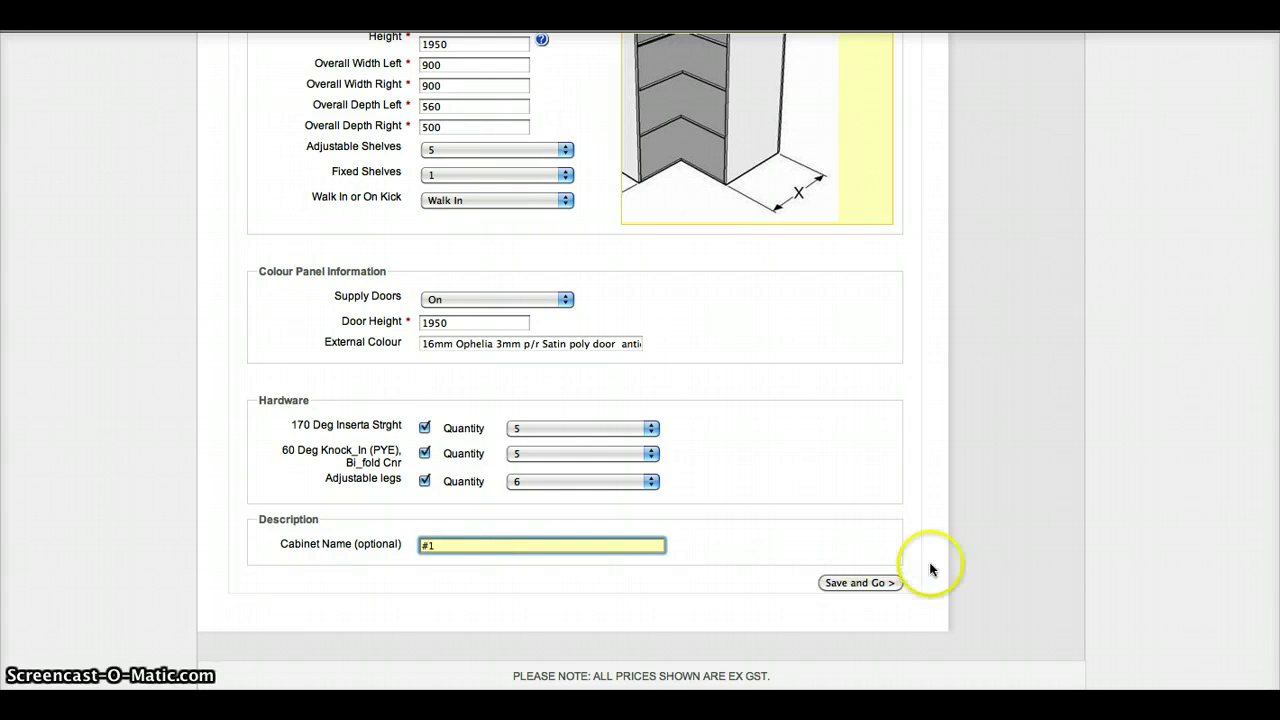
click(860, 583)
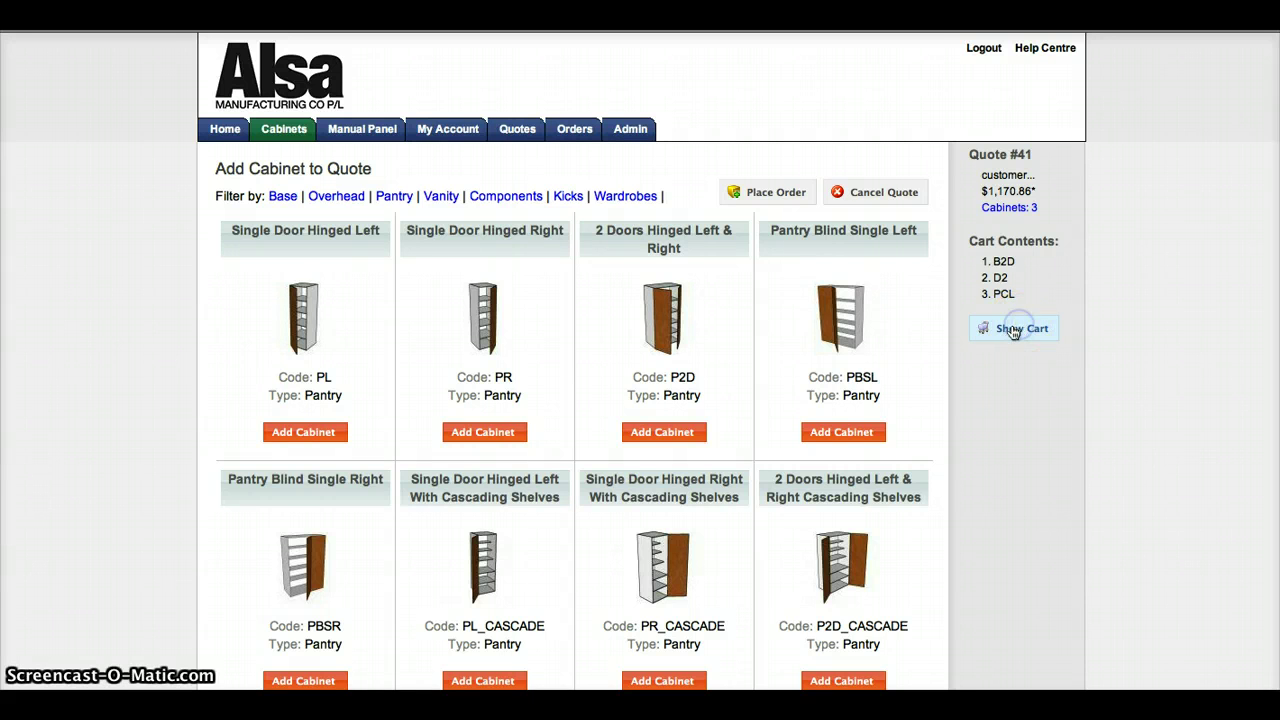
Step: Open quote 41 from Show Cart and bring up its price estimate
click(1013, 331)
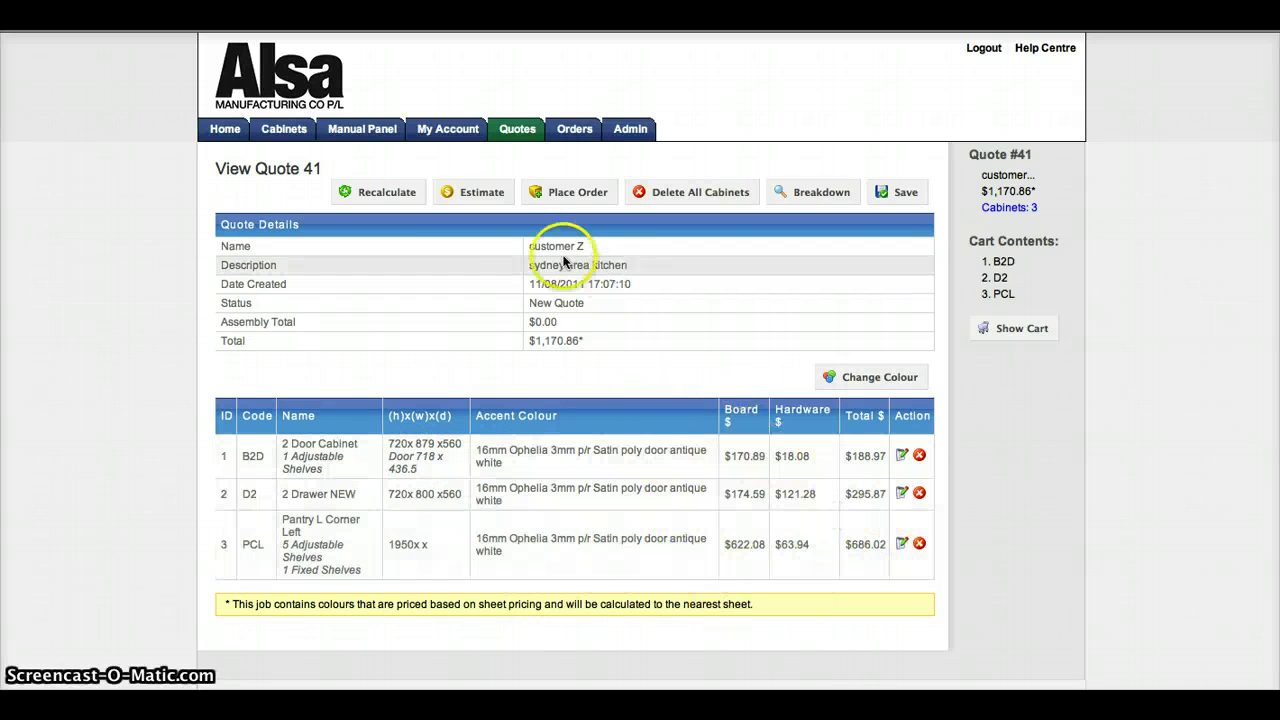
click(475, 192)
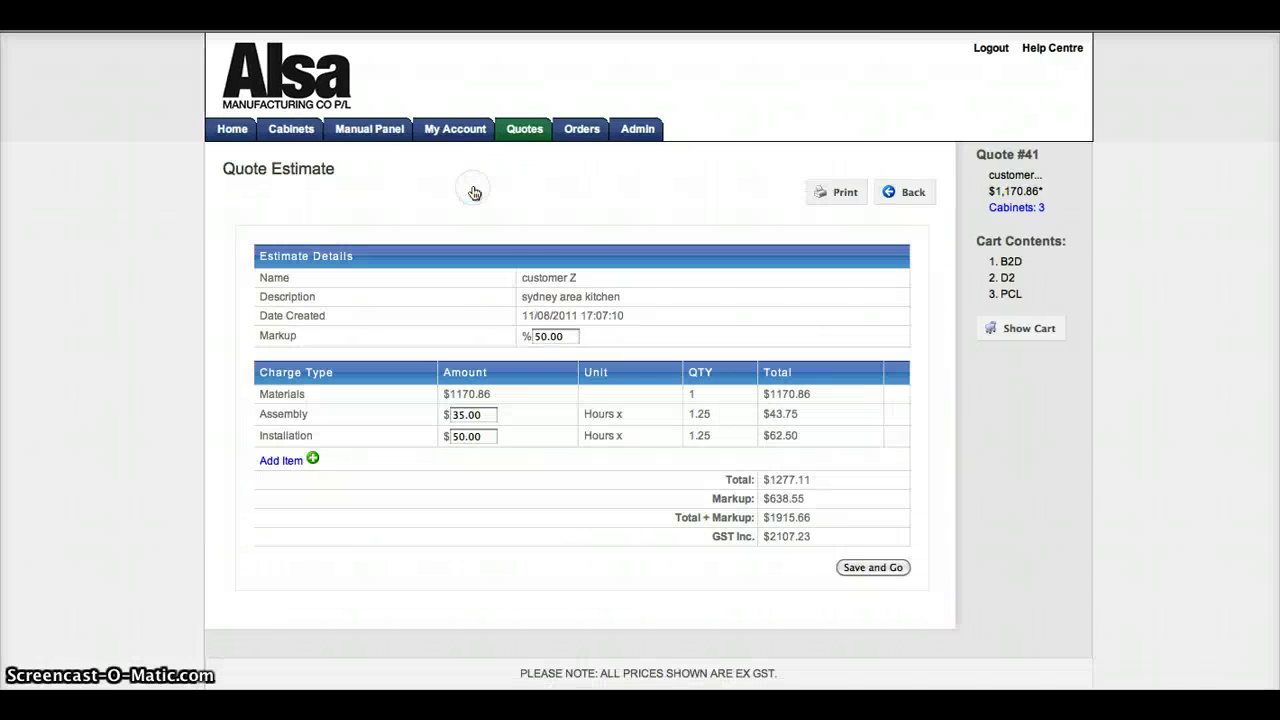
Step: Print the quote 41 estimate at 50% markup and return to the quote details
click(568, 336)
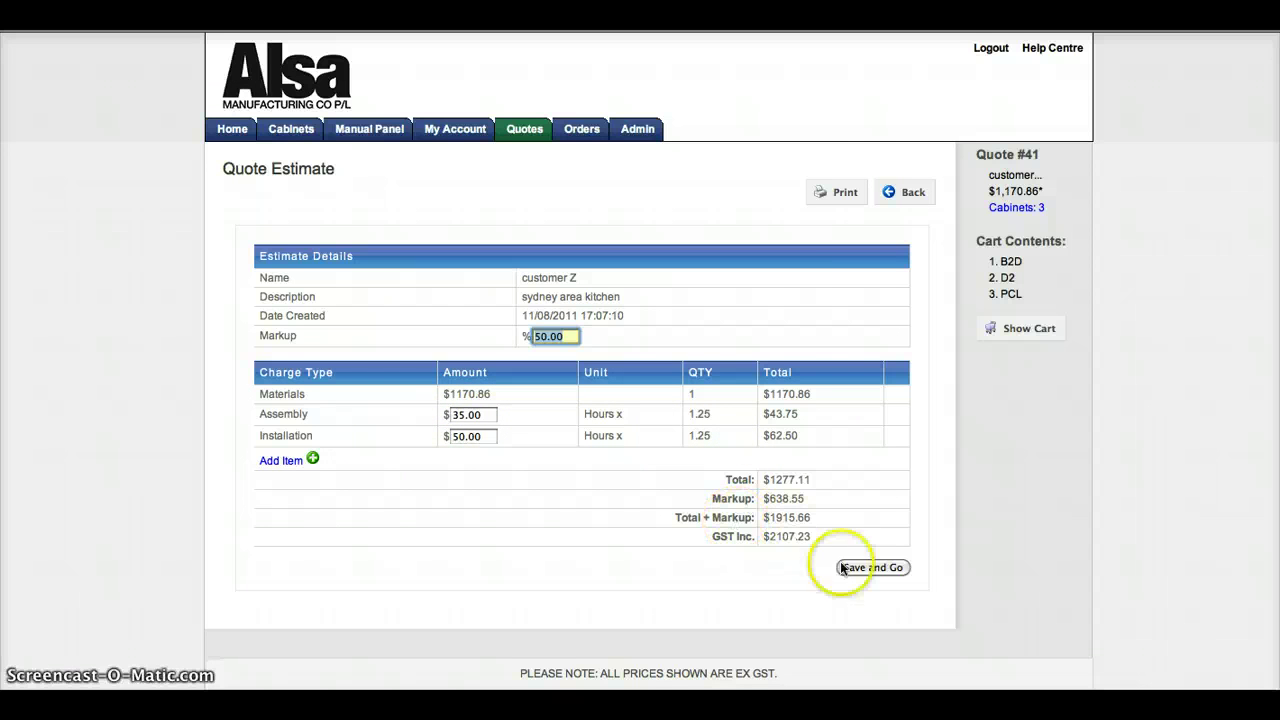
click(843, 199)
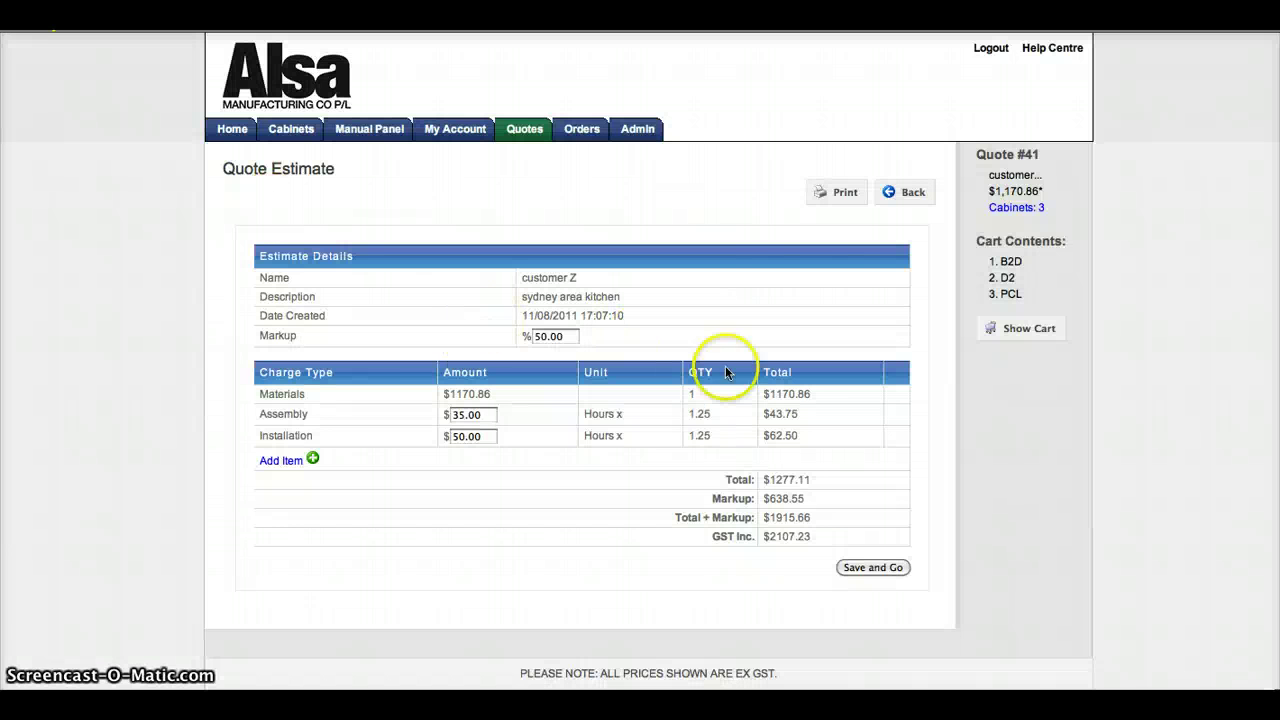
click(913, 191)
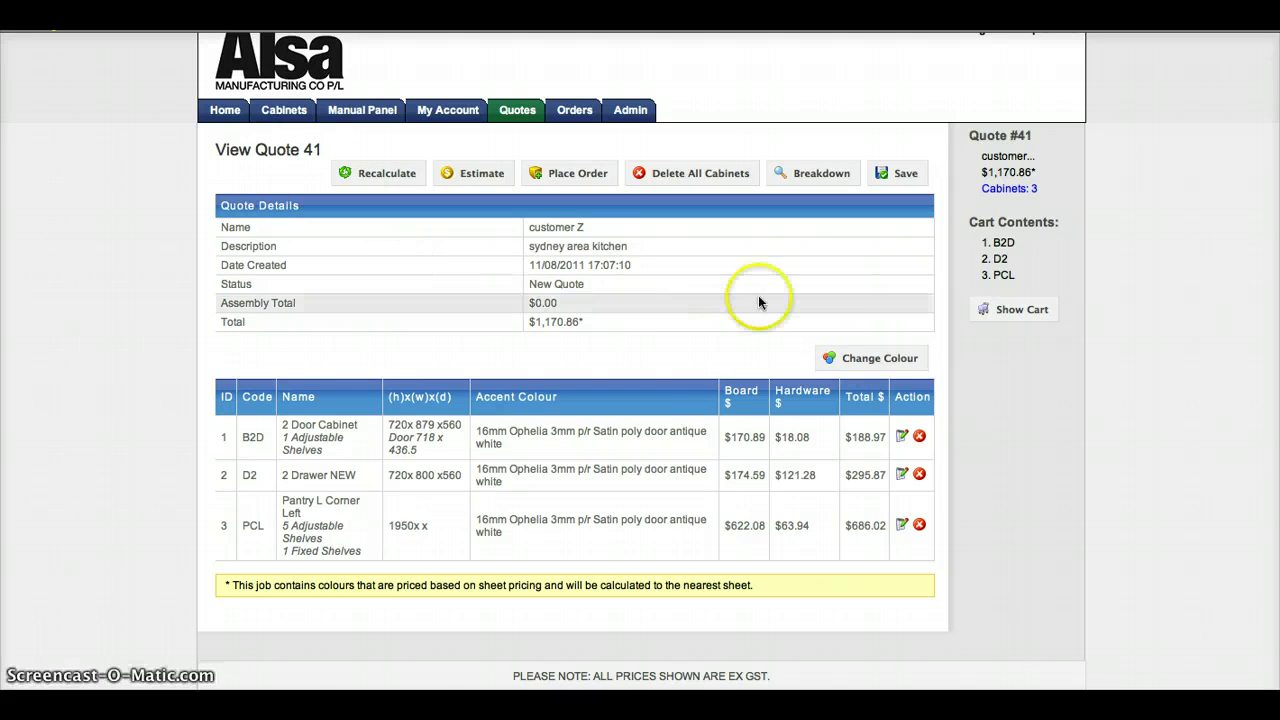
Step: Place quote 41 as a Delivery order with the Sydney city address in Delivery Instructions
click(576, 175)
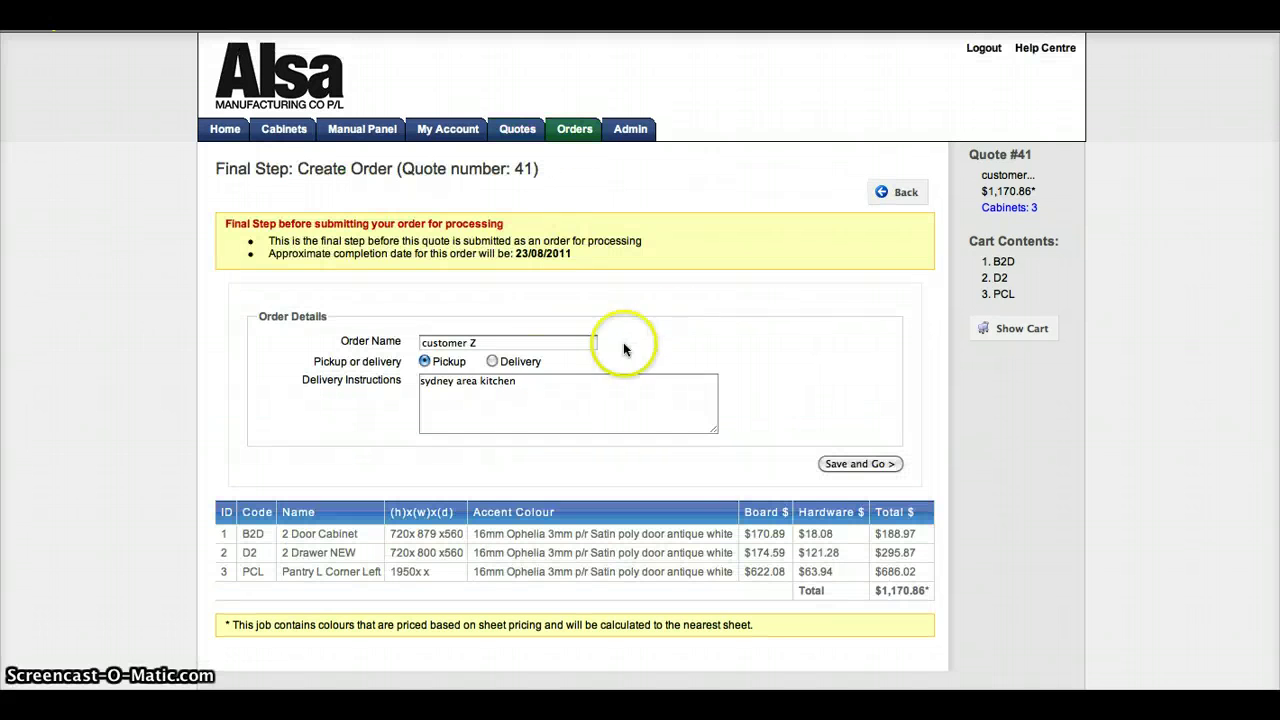
click(492, 363)
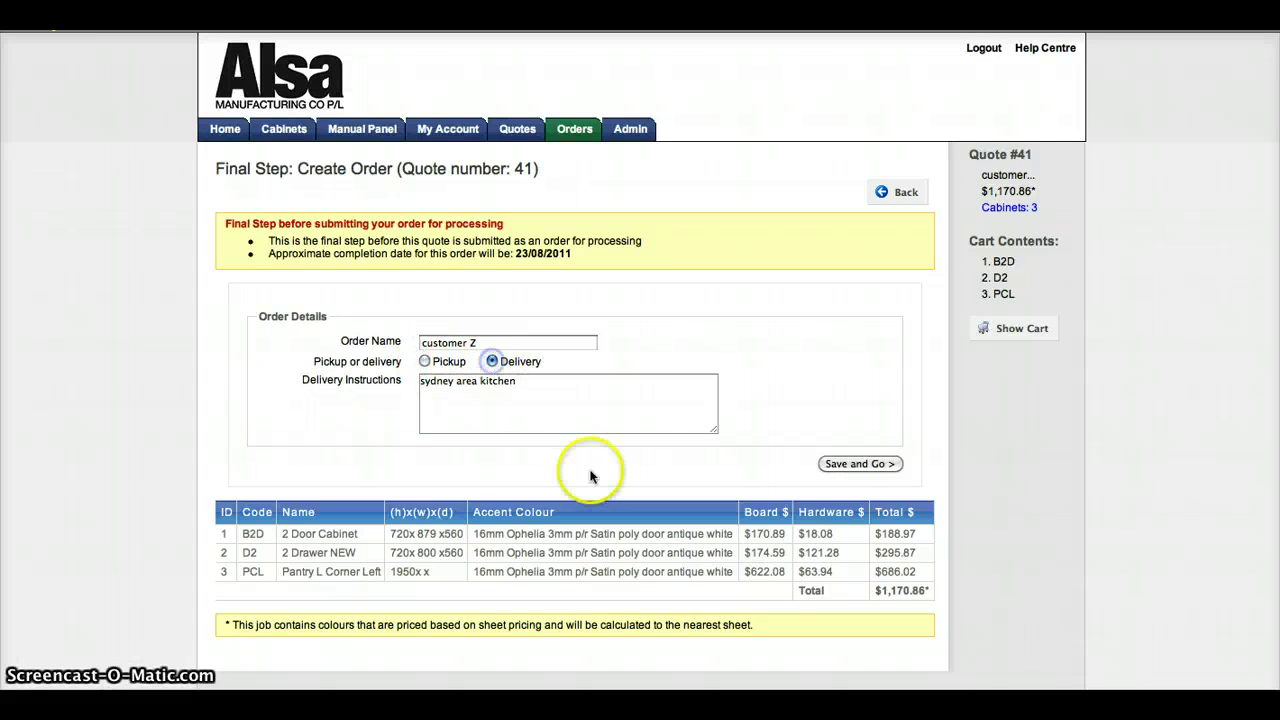
click(468, 406)
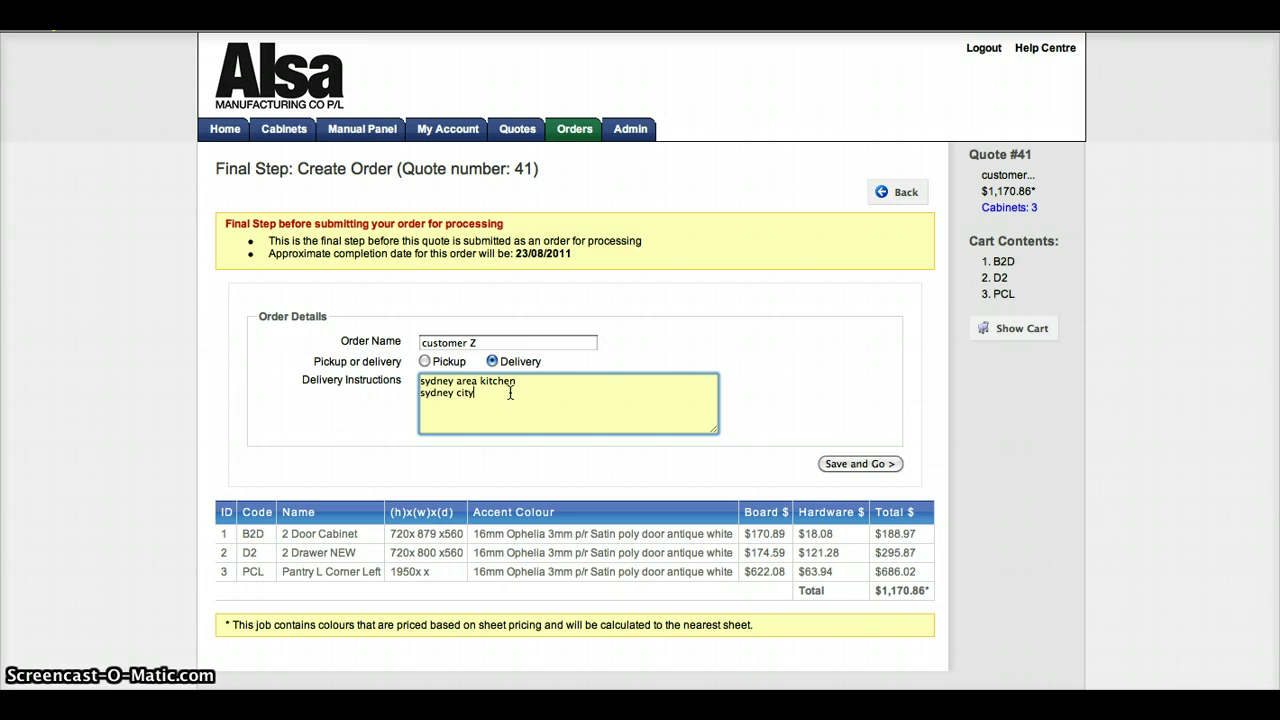
text(ss here)
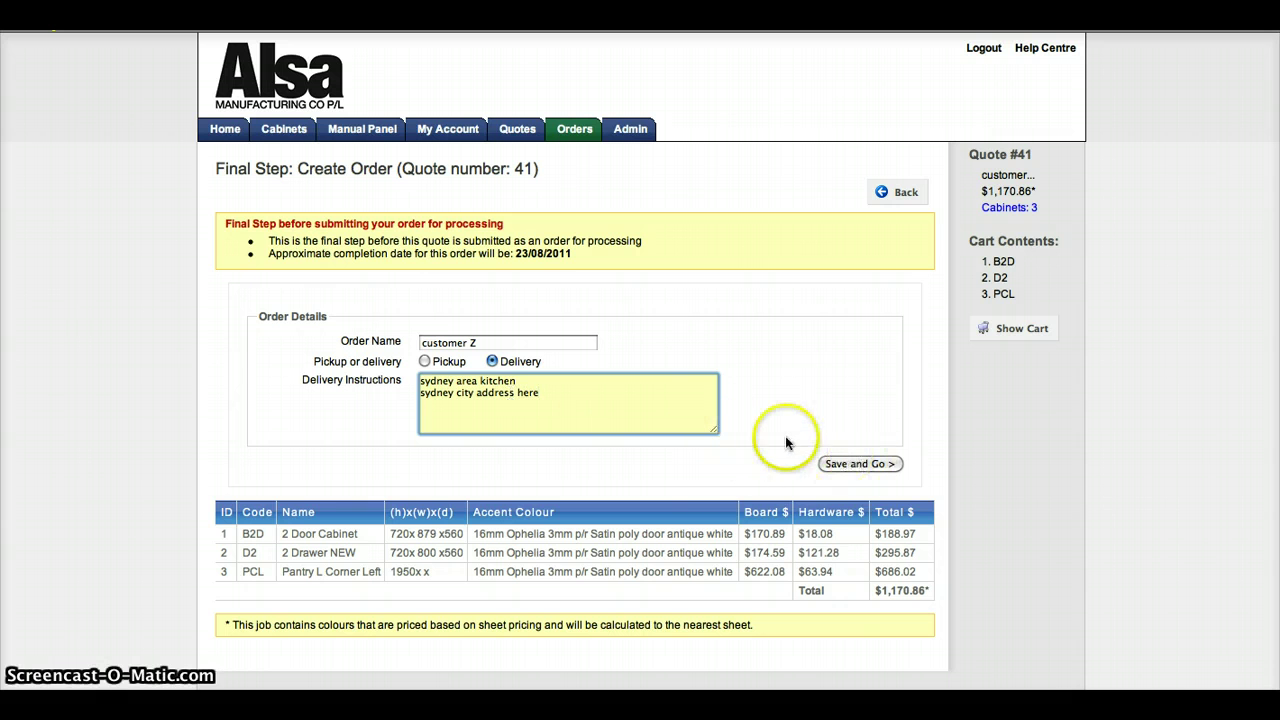
click(862, 463)
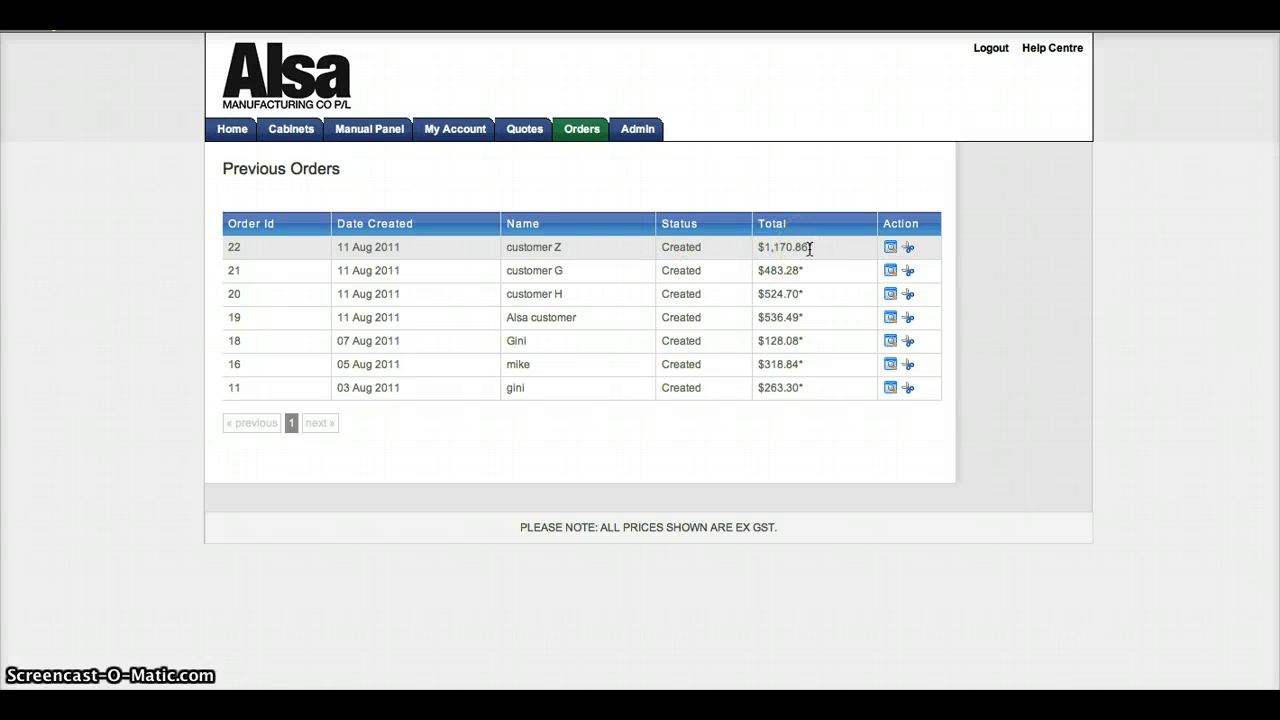
Step: Go to Manage Quotes via Manual Panel, dismiss the no-active-quote alert, and open the order 22 email
mouse_move(810, 249)
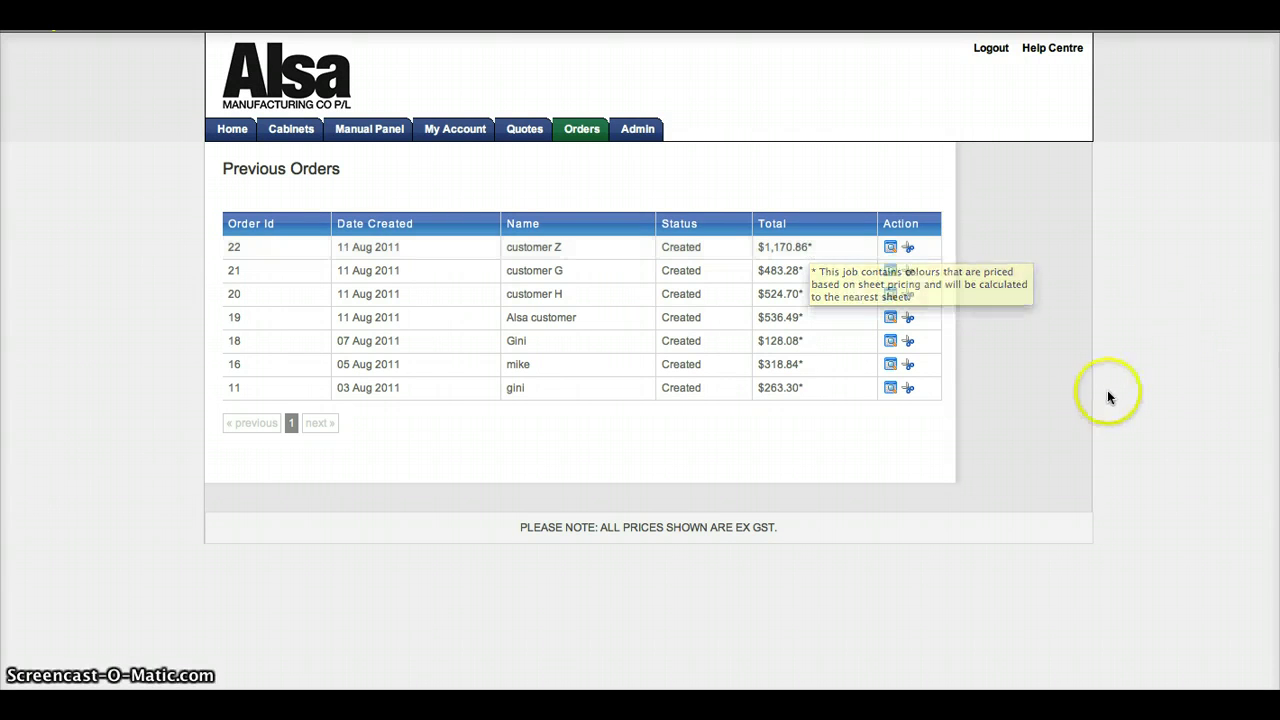
mouse_move(633, 122)
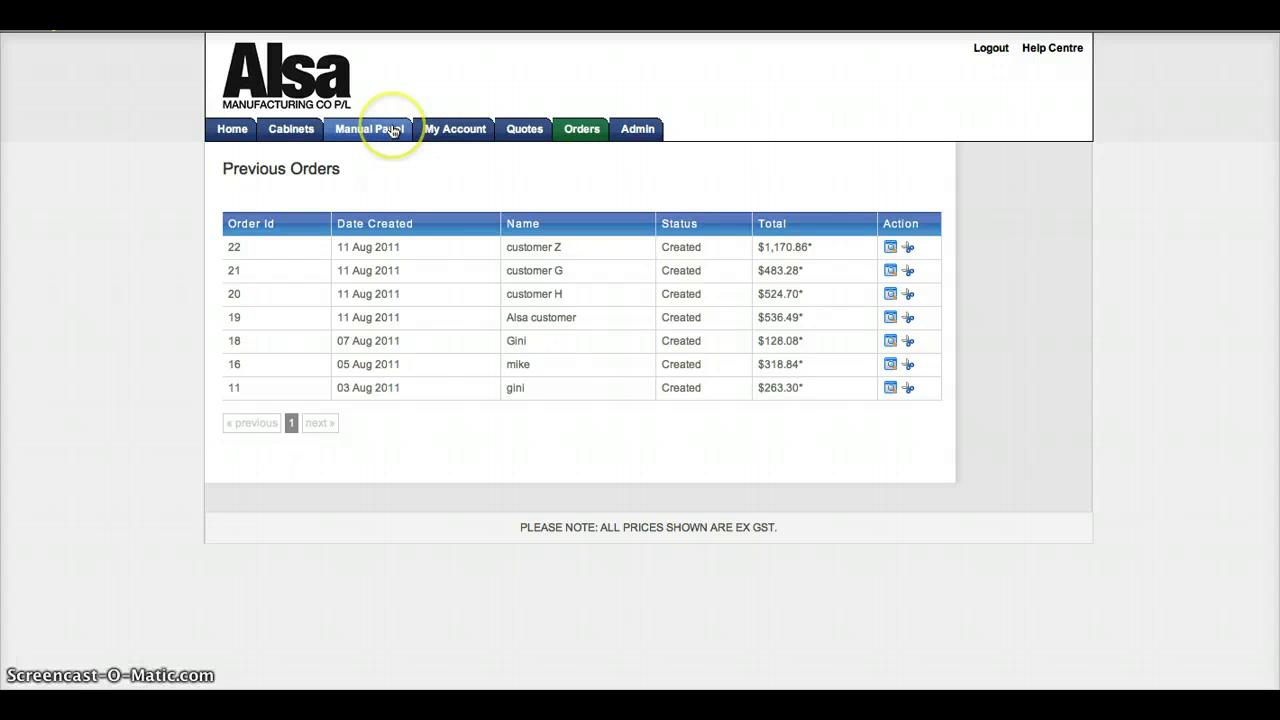
click(393, 131)
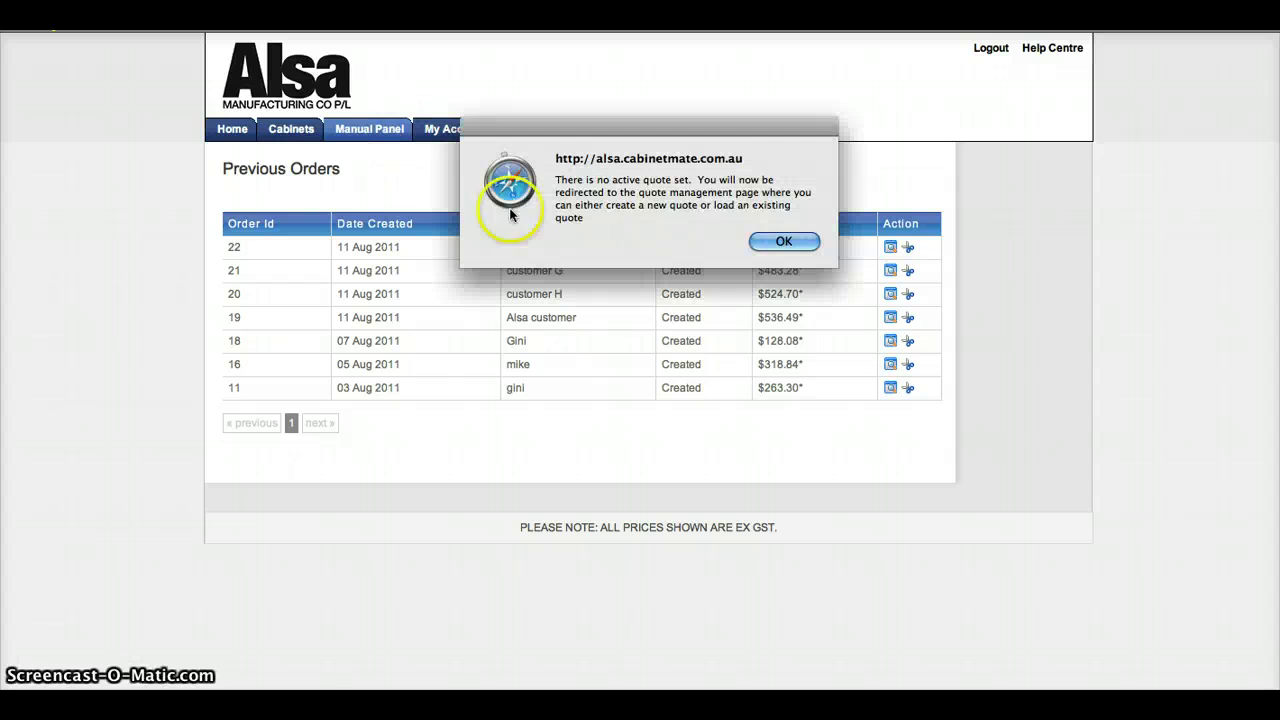
click(784, 243)
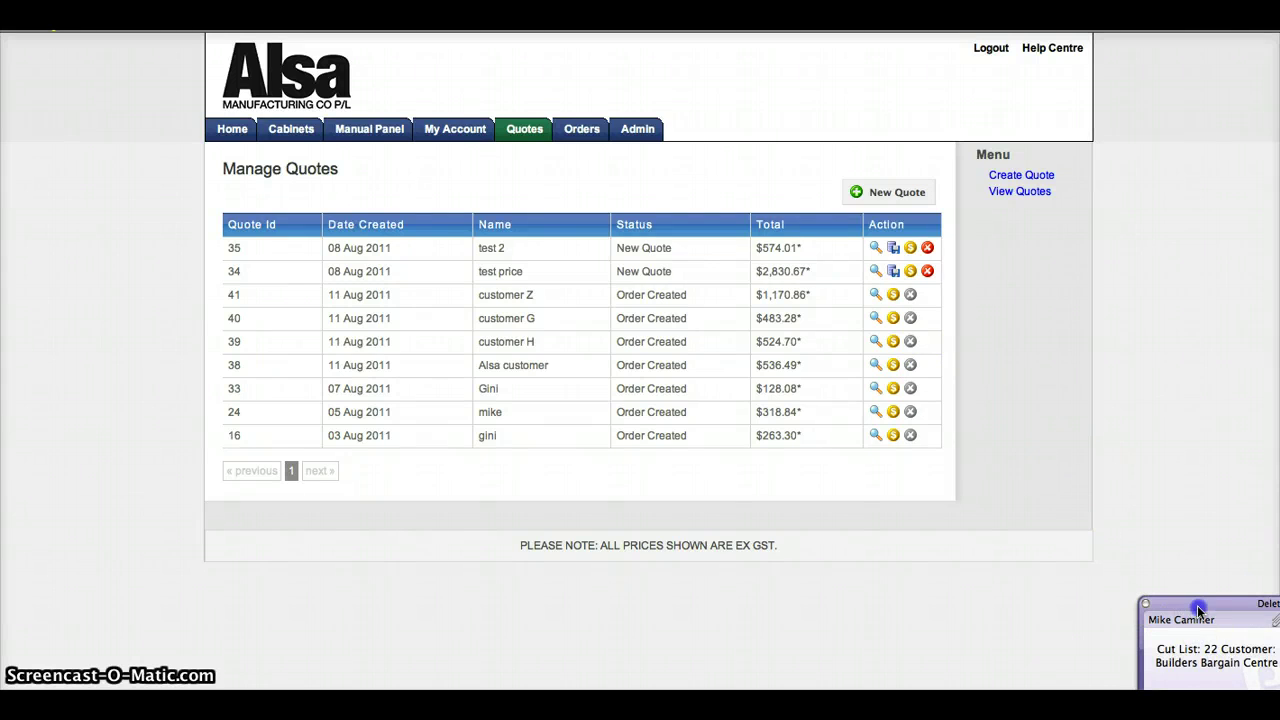
click(1197, 648)
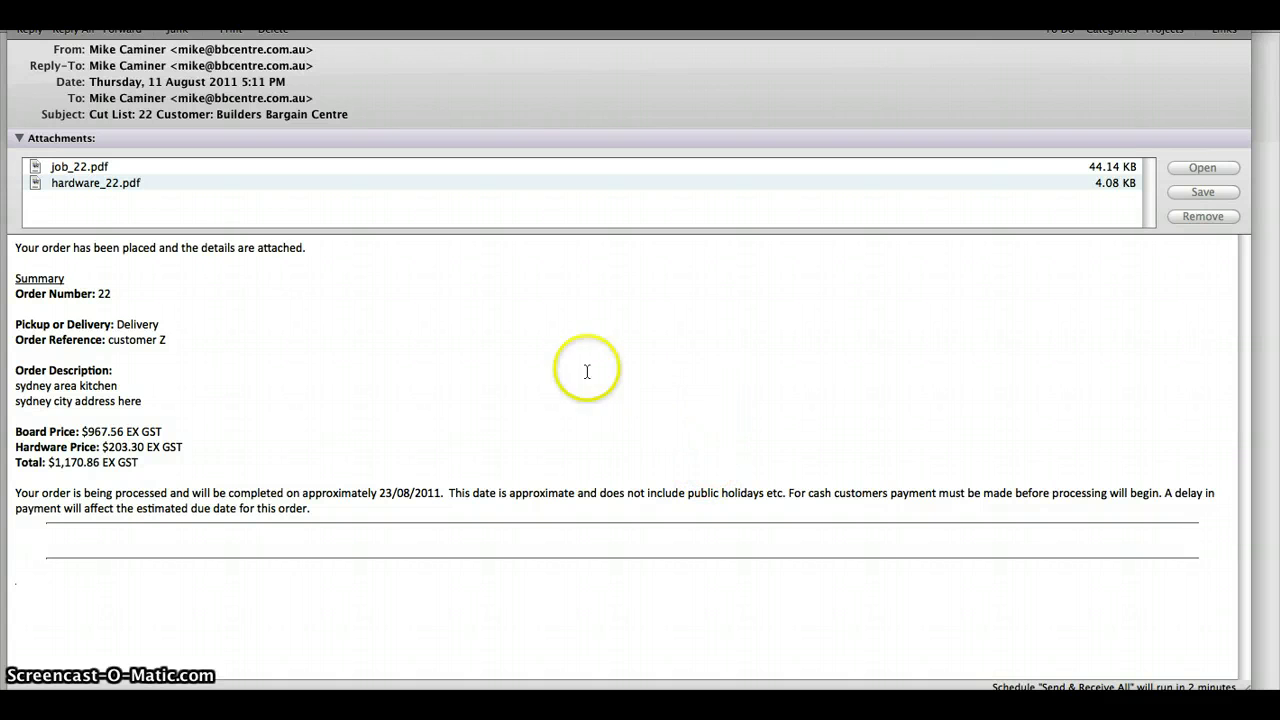
Step: Read the Cut List 22 email with job_22.pdf and hardware_22.pdf, then return to the browser
click(365, 377)
key(super+Tab)
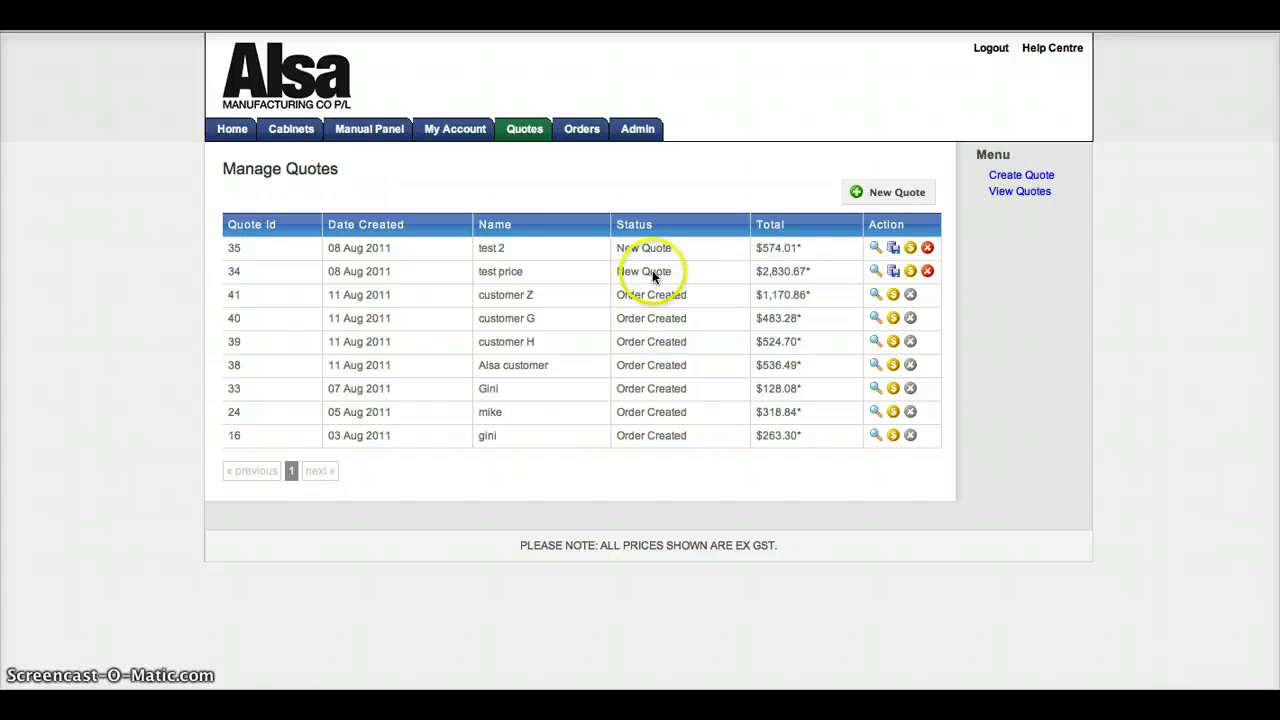
Step: Look over the test price estimate, Orders and View Quotes, then log out of Alsa Cabinet Mate
click(910, 271)
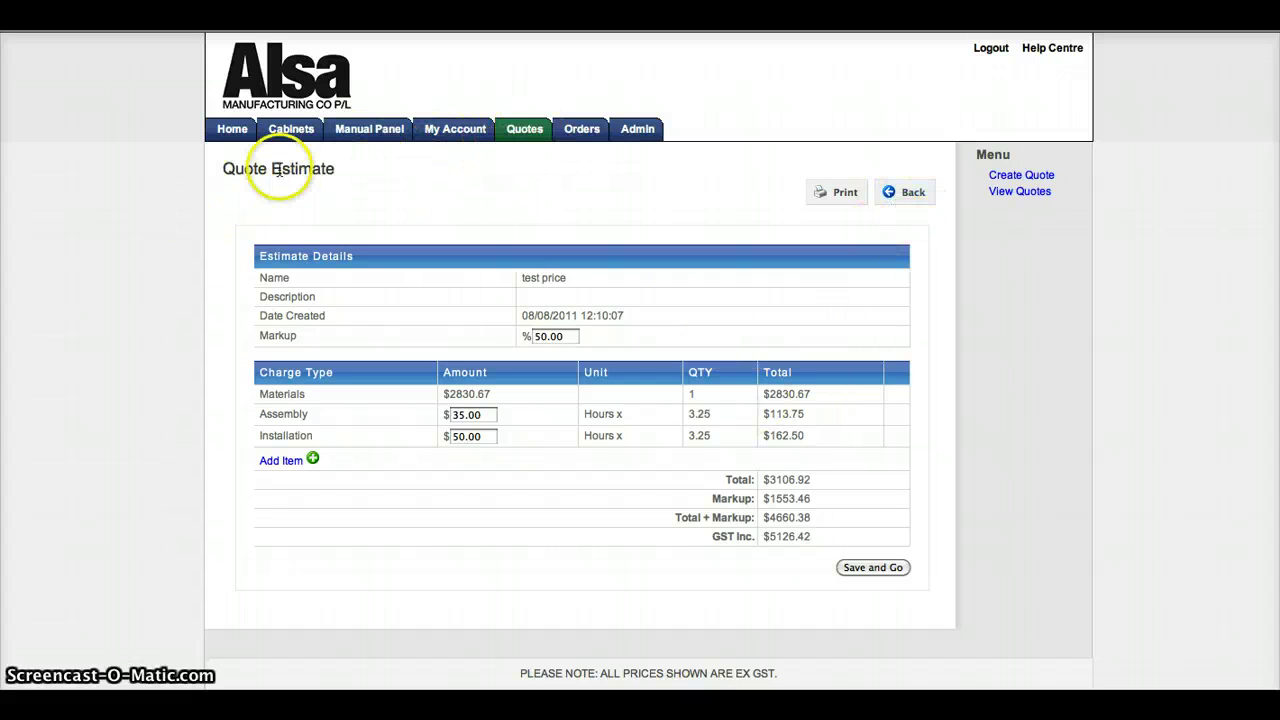
click(584, 140)
mouse_move(525, 135)
click(522, 171)
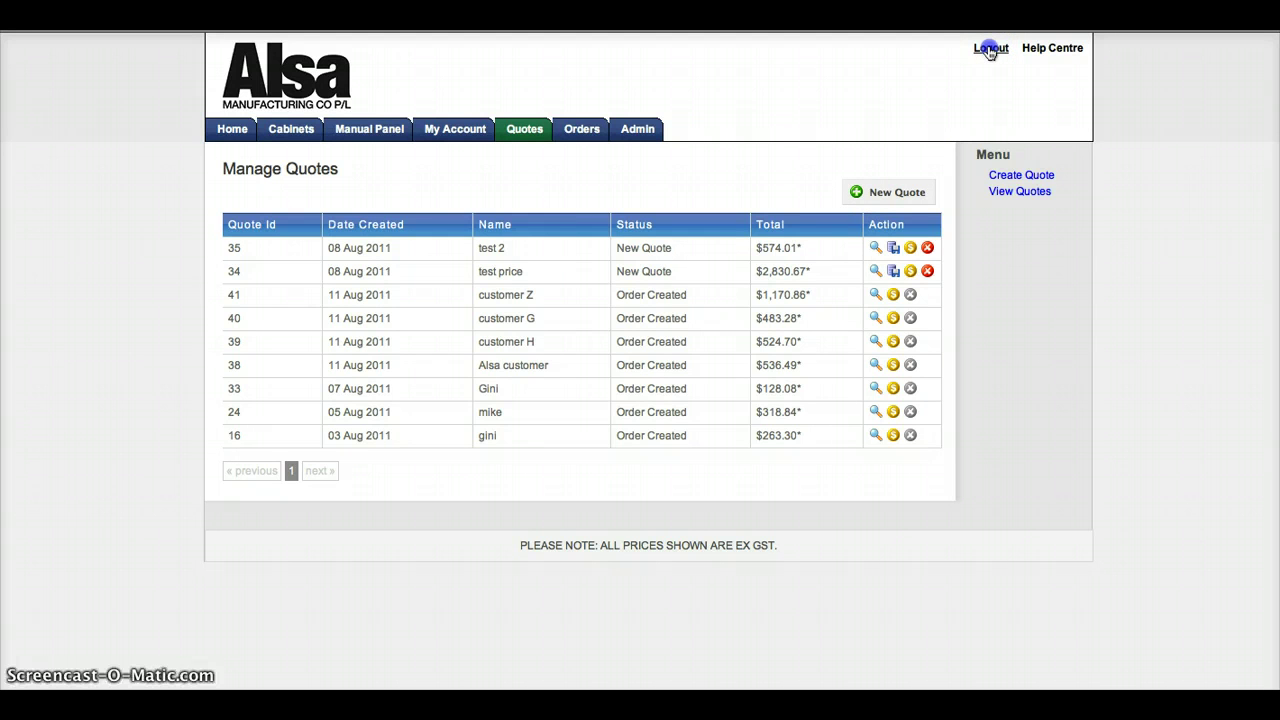
click(990, 50)
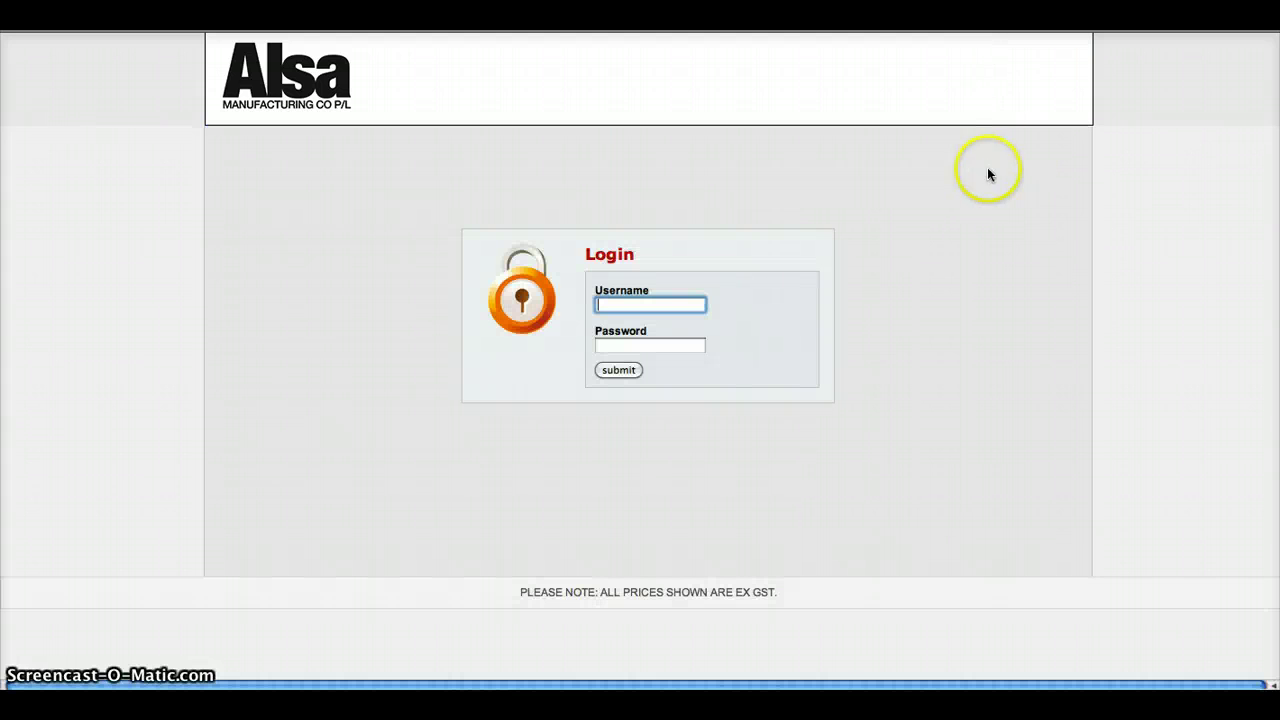